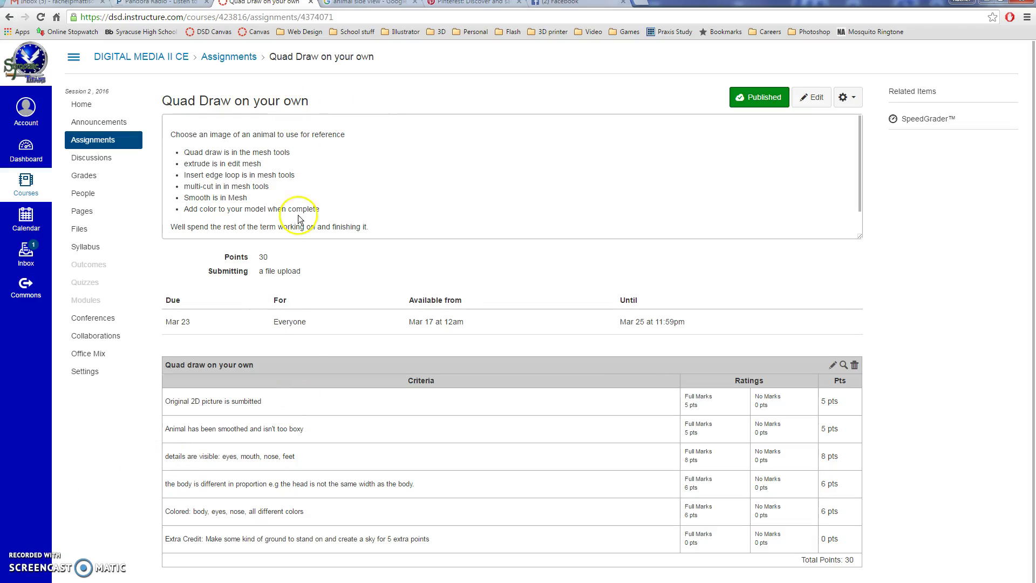
# - Review the Quad Draw assignment's rubric and the animal side view image results
pyautogui.scroll(-1, 353, 284)
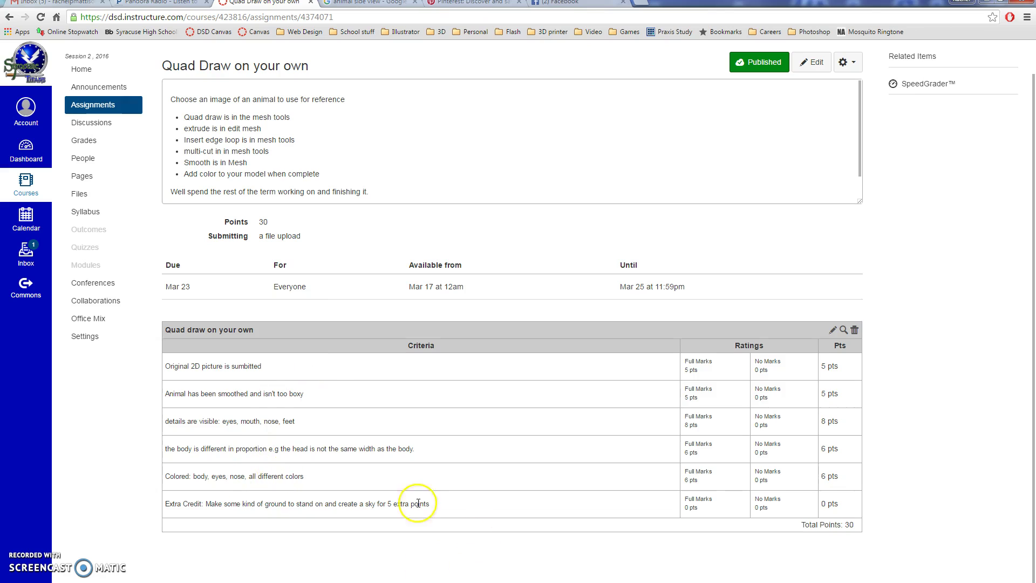
pyautogui.click(387, 7)
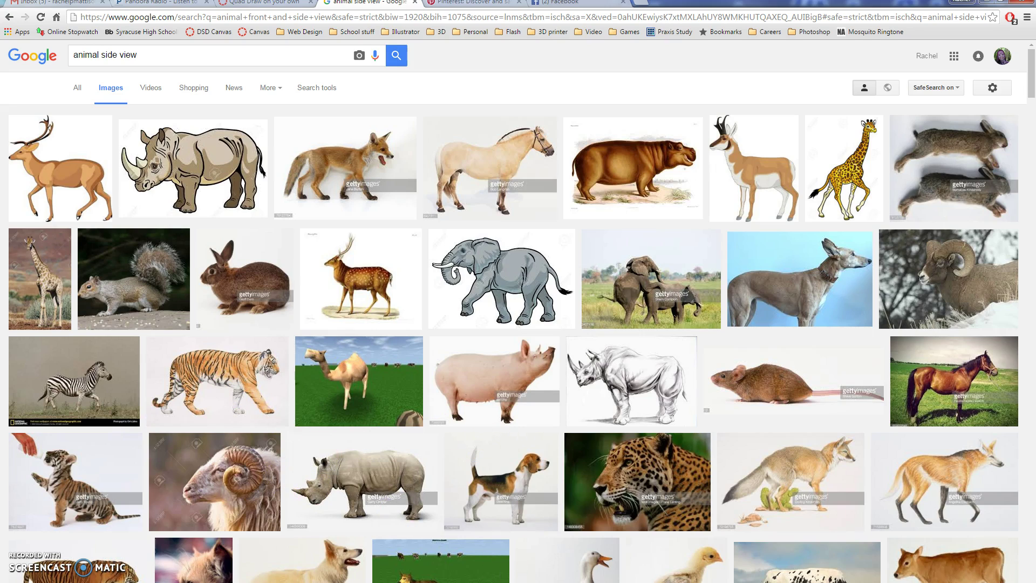
# - Switch to Maya, create a polygon plane at the origin and display it in the four-view layout
pyautogui.click(611, 514)
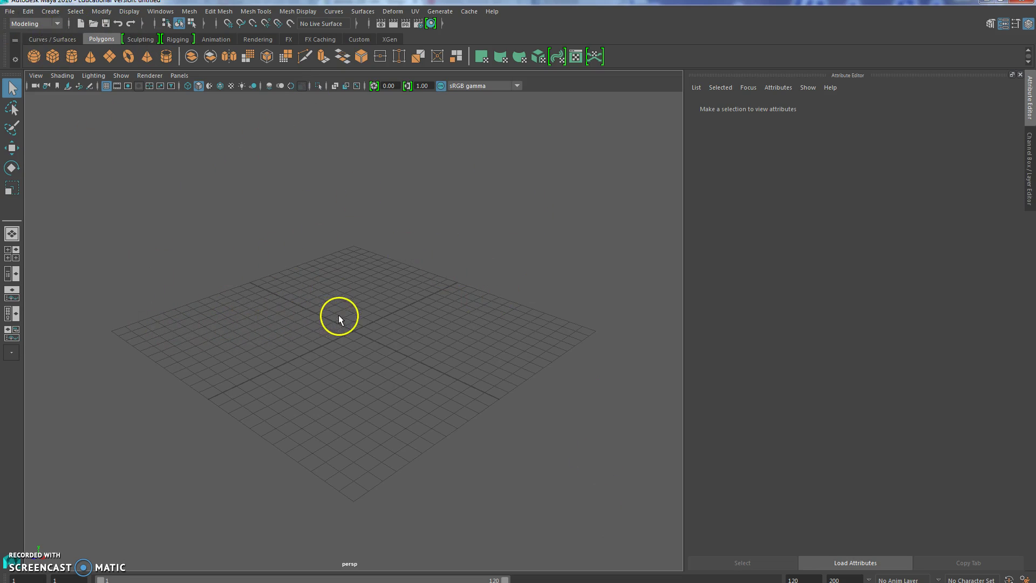
pyautogui.click(109, 57)
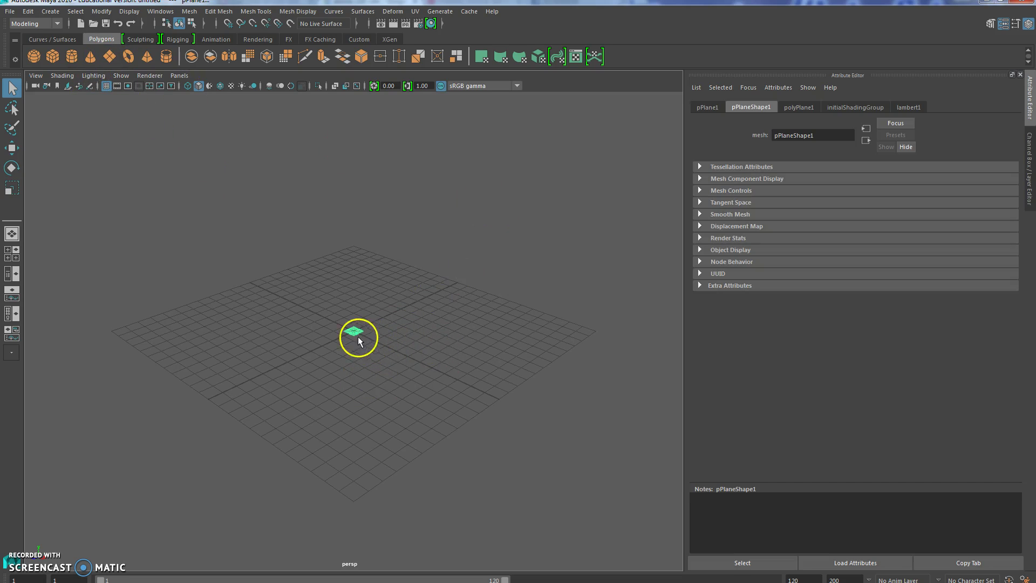
pyautogui.click(12, 253)
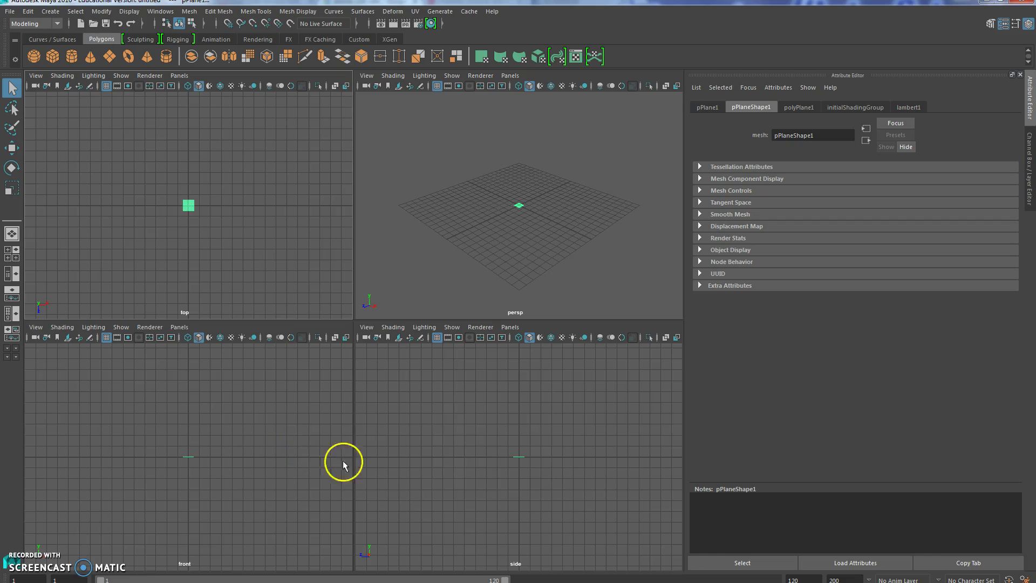
# - Rotate the plane upright so it faces the side view, setting its Rotate Z to -90
pyautogui.press('e')
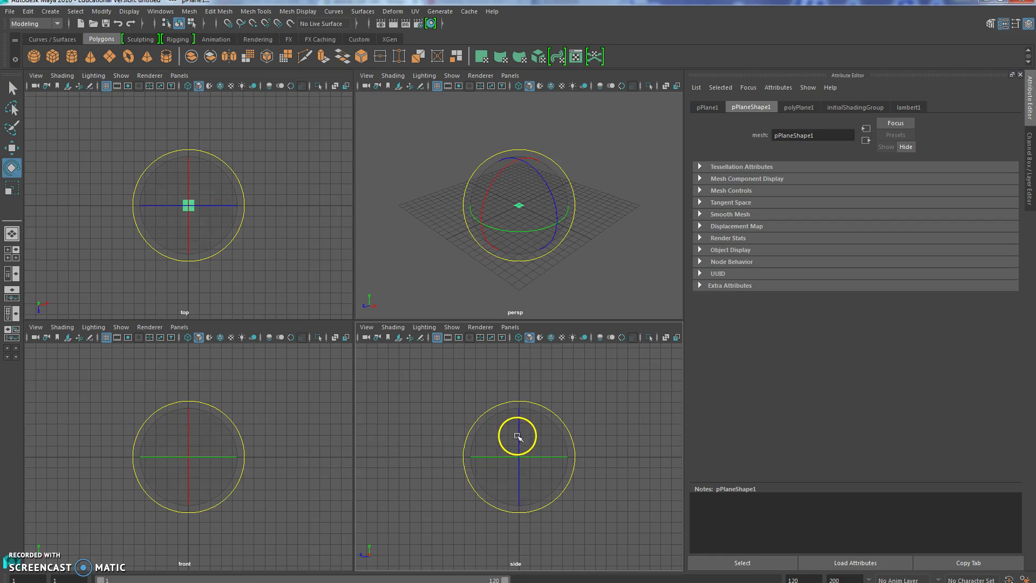
pyautogui.moveTo(518, 432); pyautogui.dragTo(523, 478)
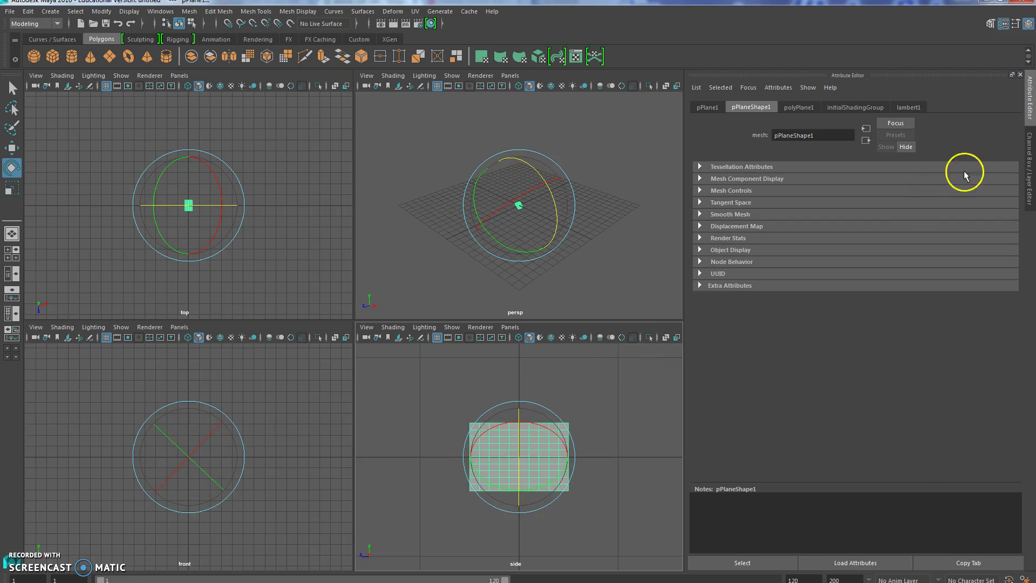
pyautogui.click(1028, 146)
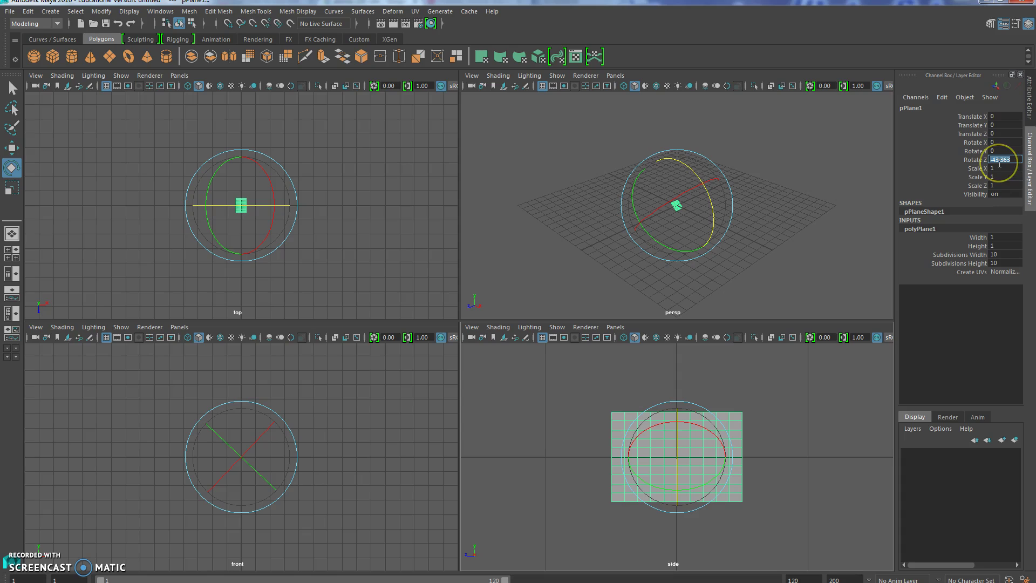
pyautogui.click(999, 163)
pyautogui.write('-90')
pyautogui.press('Return')
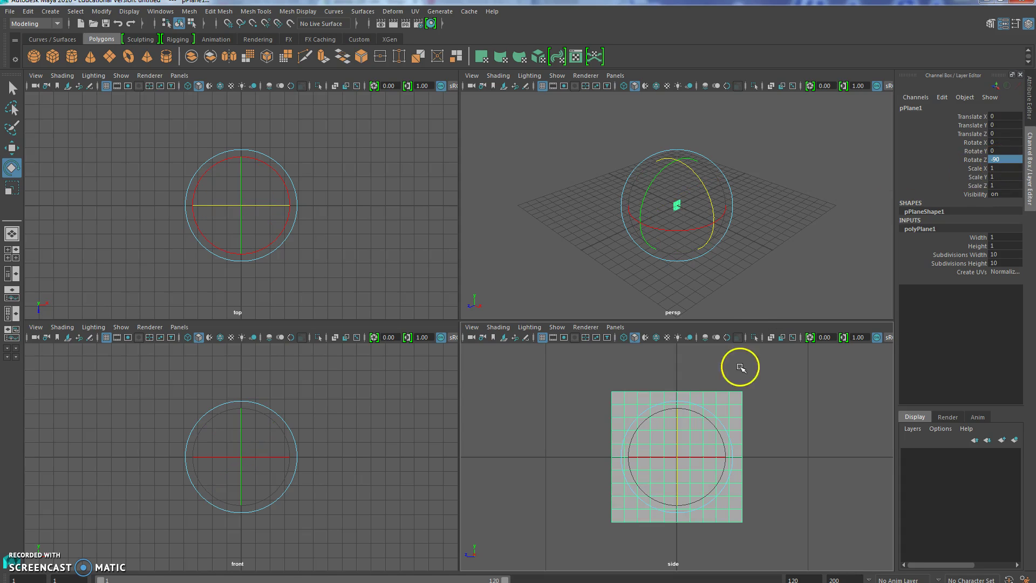
# - Assign a new Blinn material to the plane and rename the material animal_image
pyautogui.scroll(1, 684, 481)
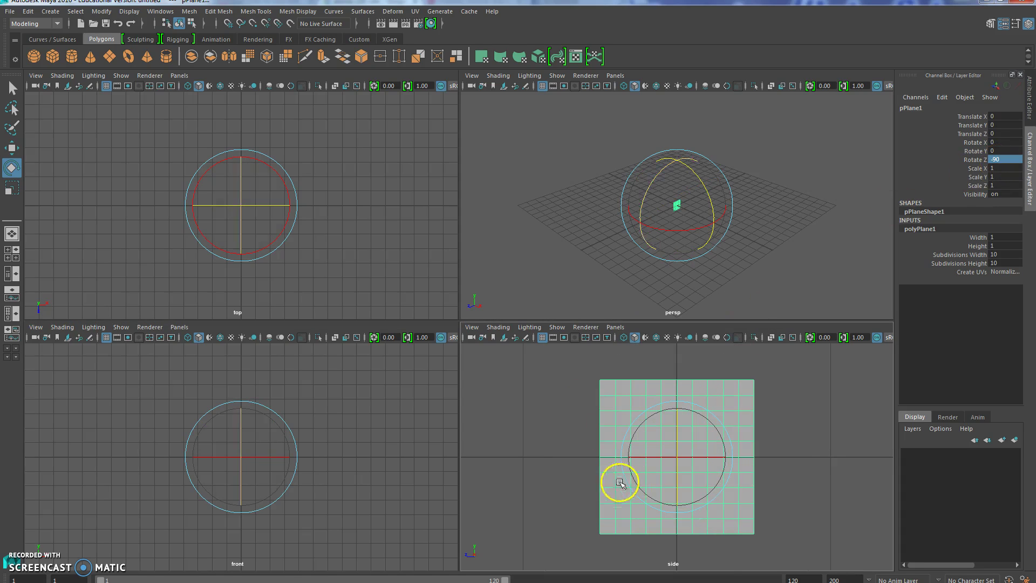
pyautogui.rightClick(630, 502)
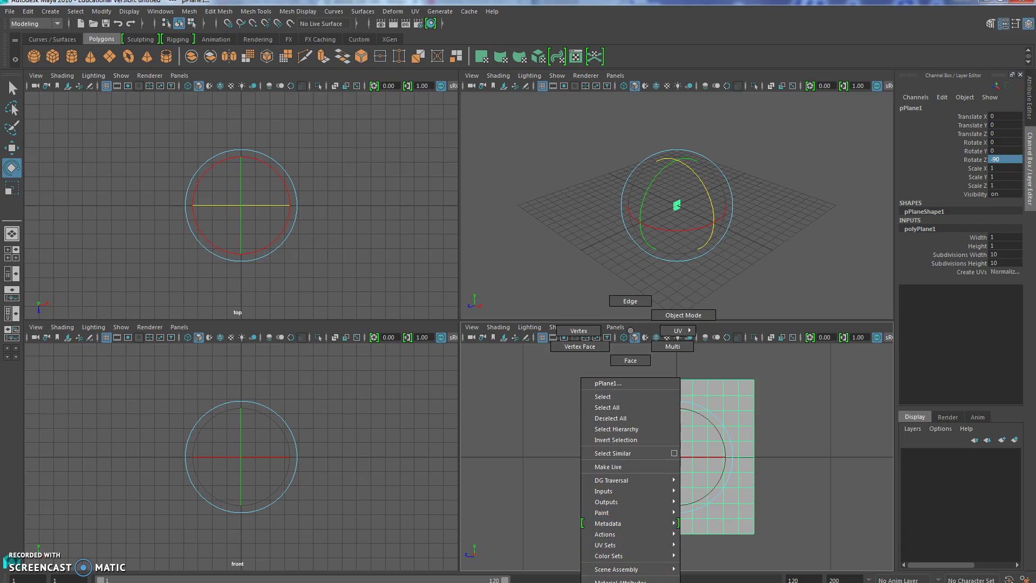
pyautogui.click(659, 562)
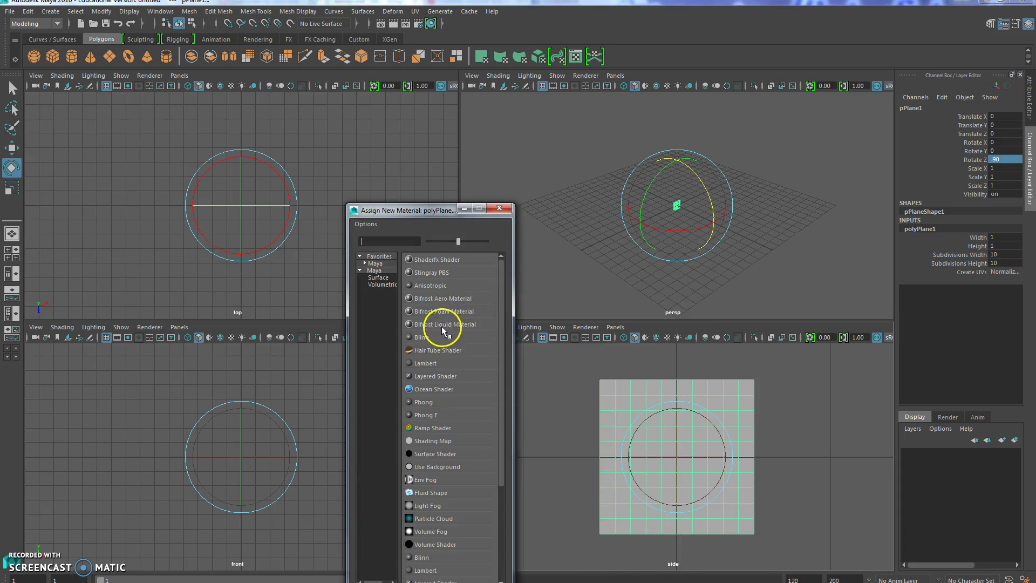
pyautogui.click(421, 338)
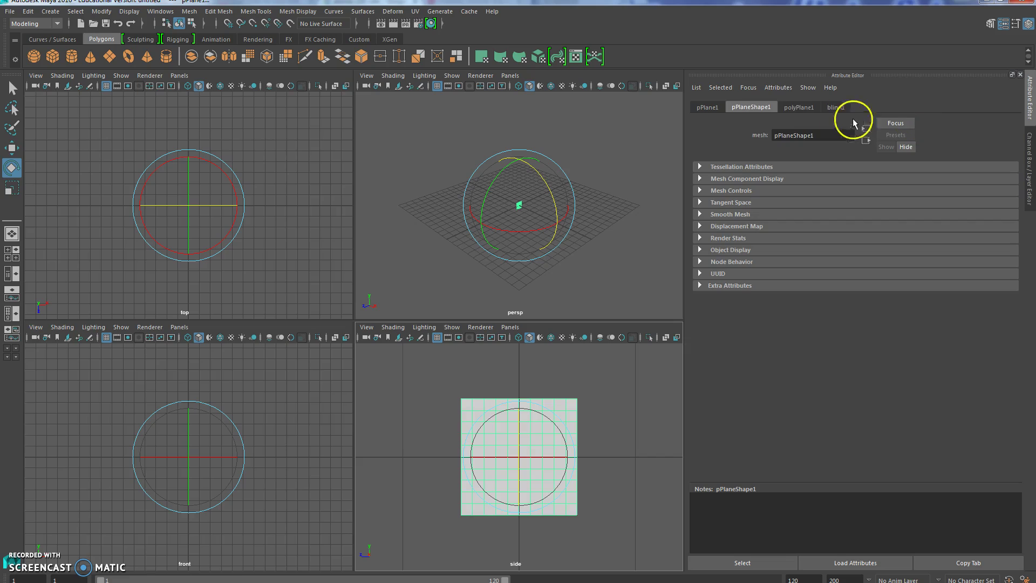
pyautogui.click(833, 107)
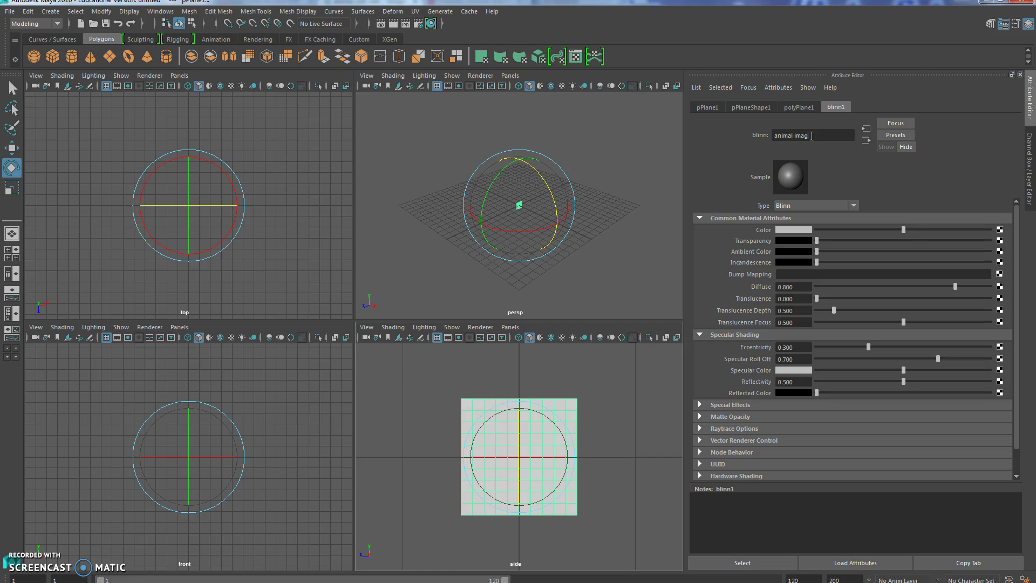
pyautogui.click(1000, 230)
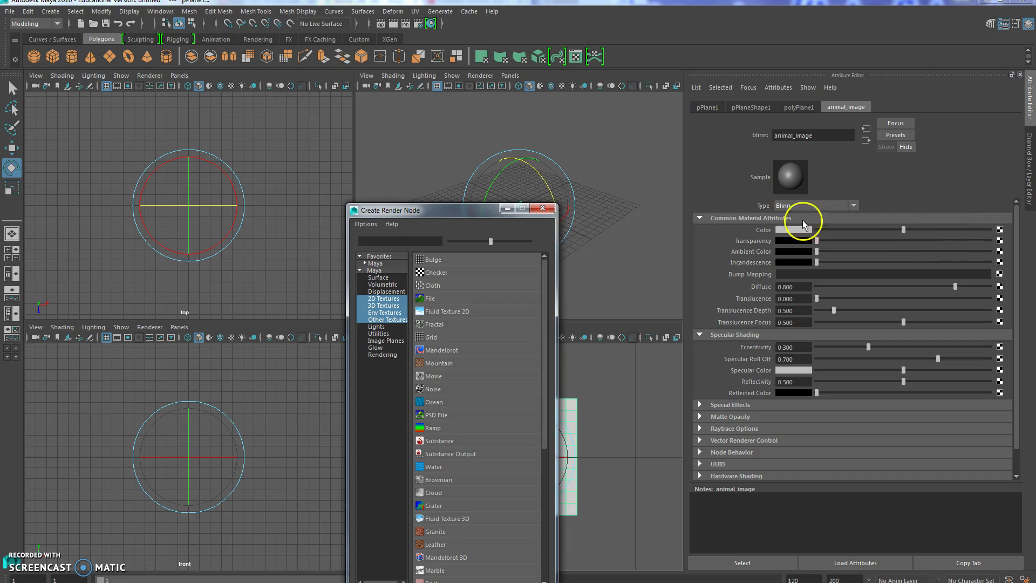
pyautogui.click(426, 297)
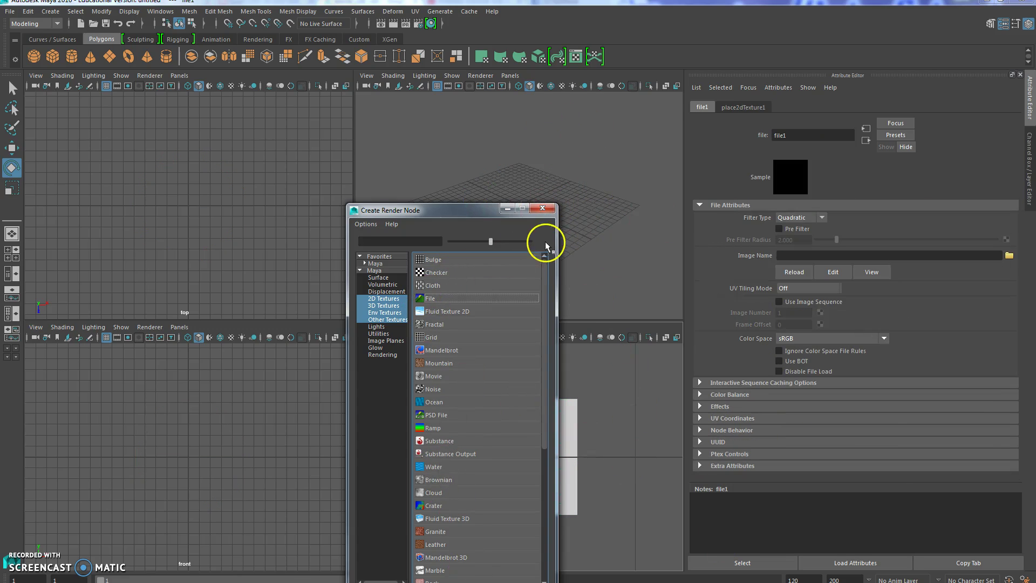
pyautogui.click(543, 210)
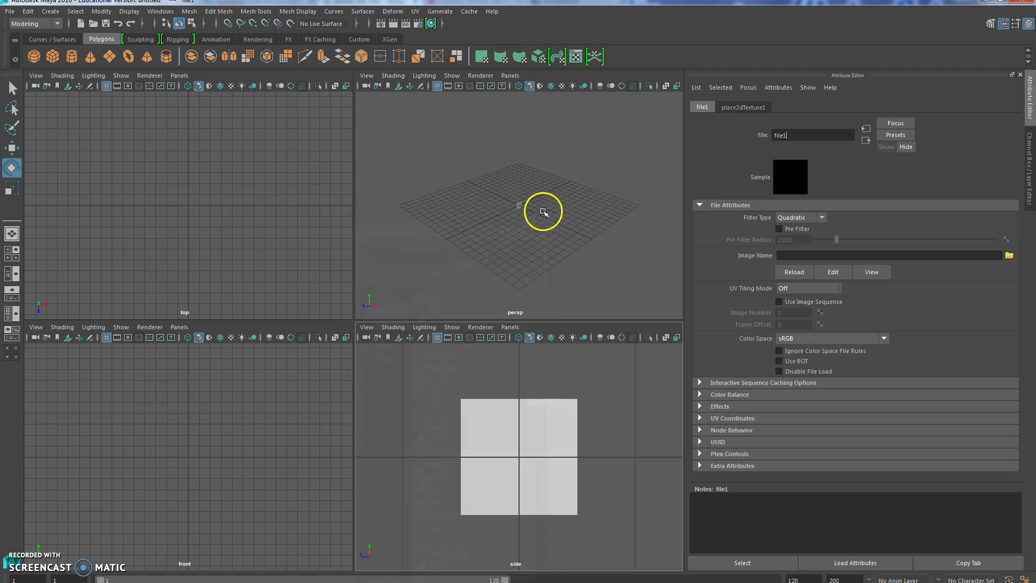
# - Map a File texture to the Color of the plane's animal_image material and open the browser for its image file
pyautogui.click(562, 440)
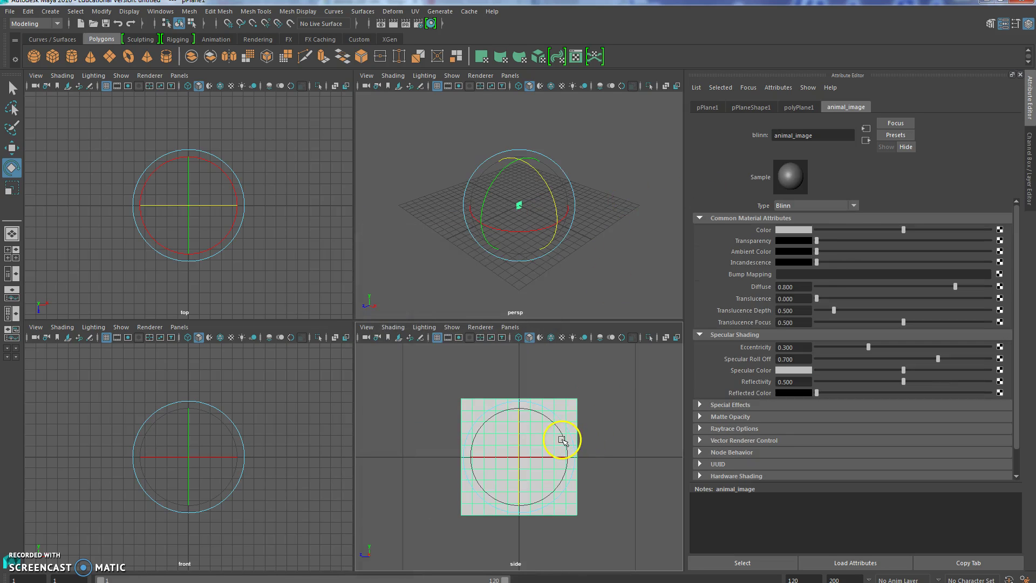
pyautogui.click(1000, 231)
pyautogui.click(422, 297)
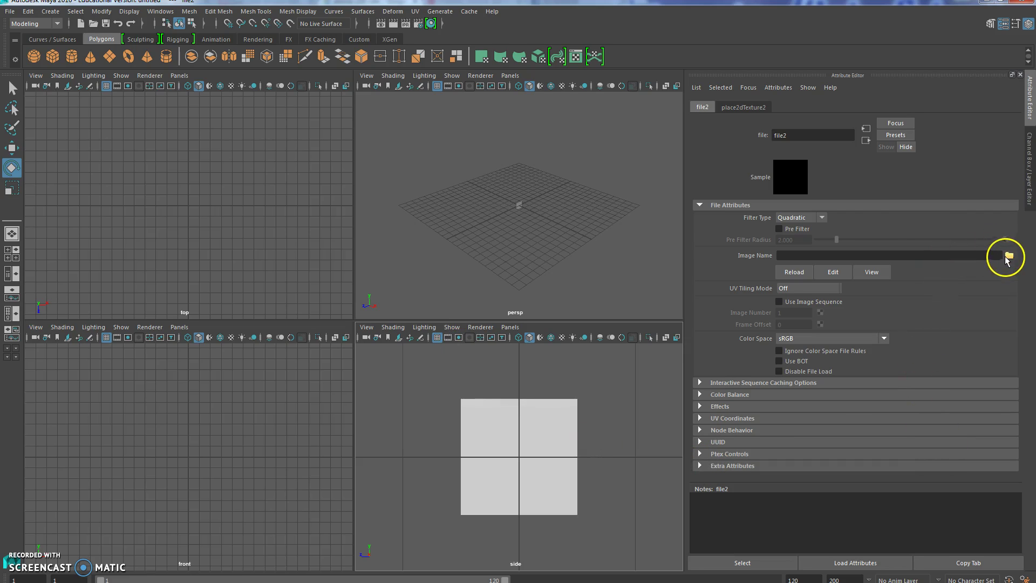
pyautogui.click(1007, 256)
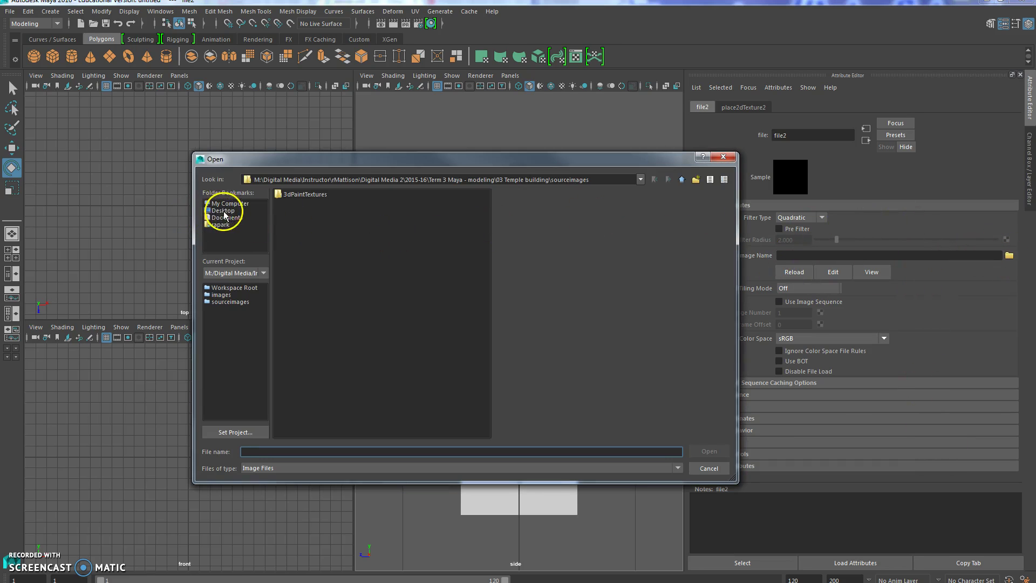
pyautogui.click(229, 203)
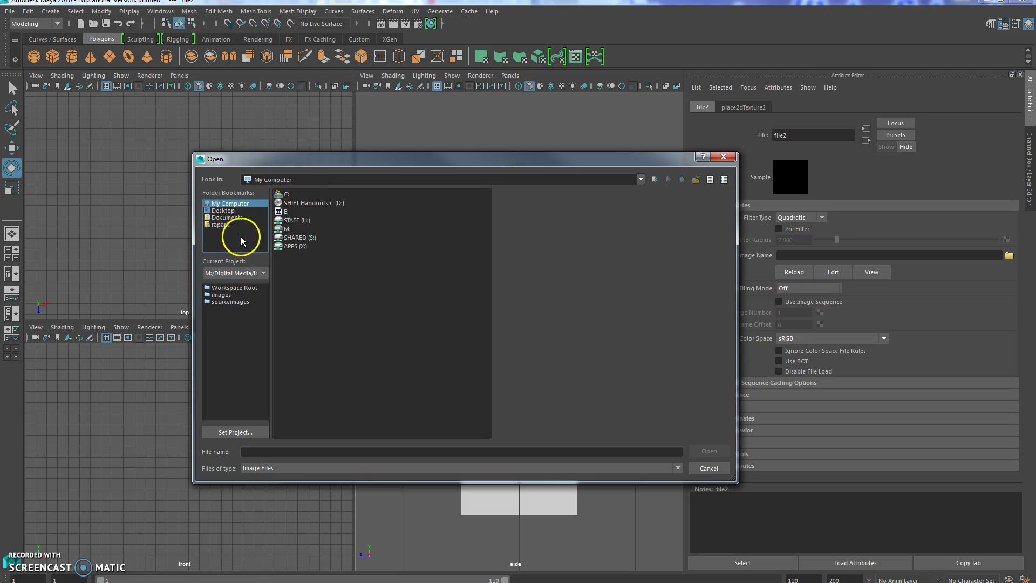
pyautogui.click(224, 219)
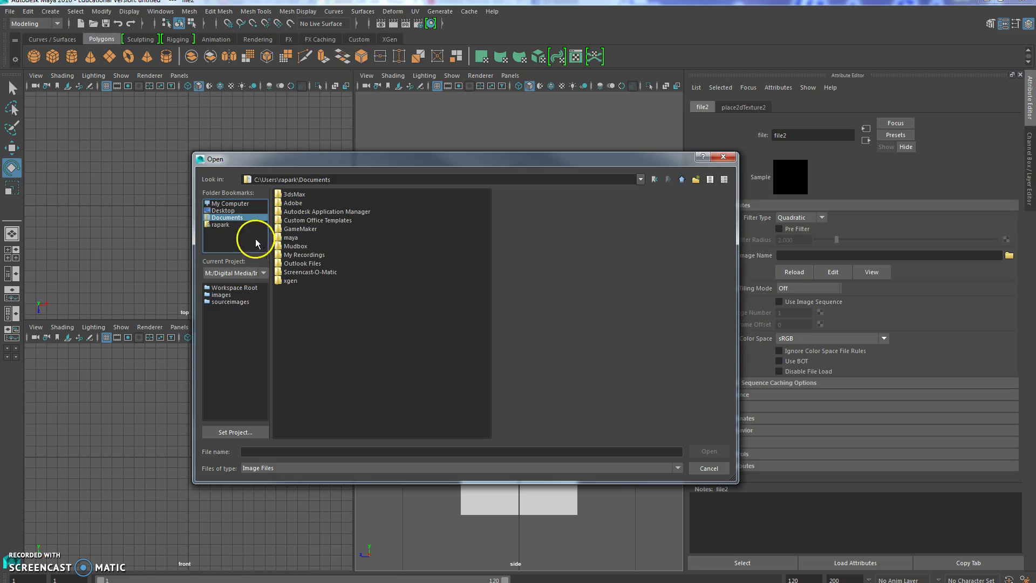
pyautogui.click(216, 224)
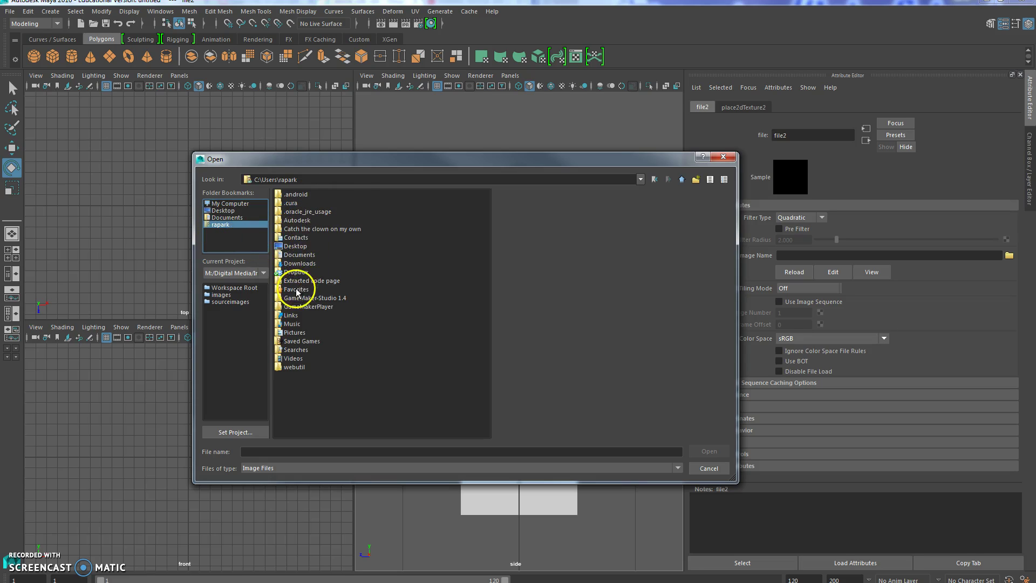
pyautogui.click(295, 263)
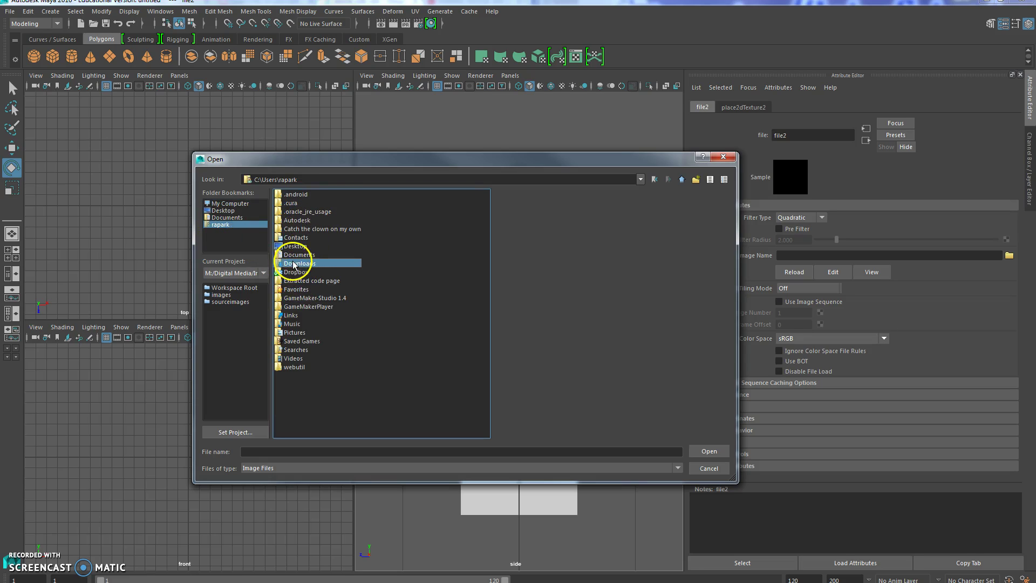
pyautogui.doubleClick(294, 265)
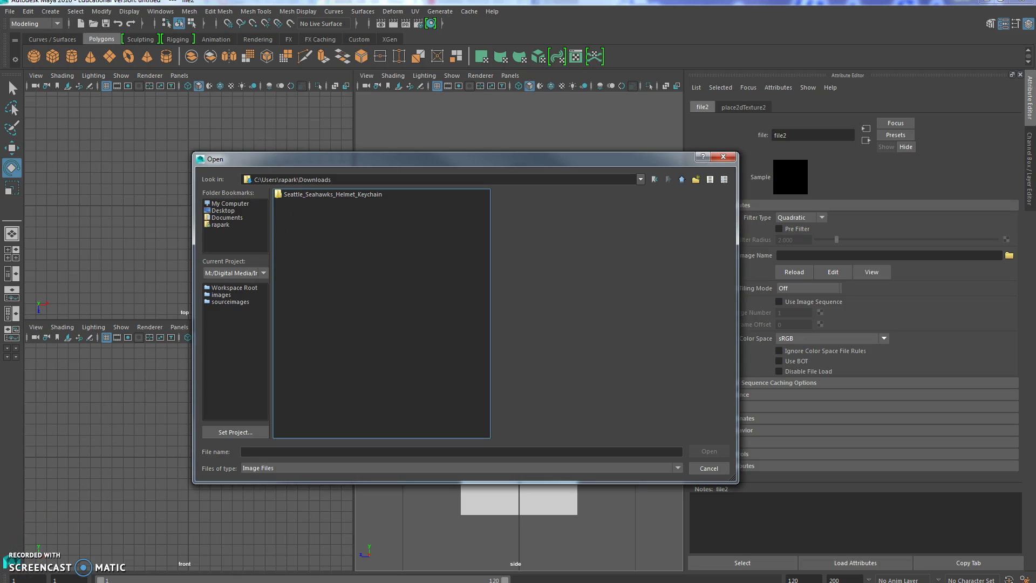
# - Load fox.jpg from the quad draw folder on the M: drive as the texture image and turn on textured display in the side view
pyautogui.click(229, 203)
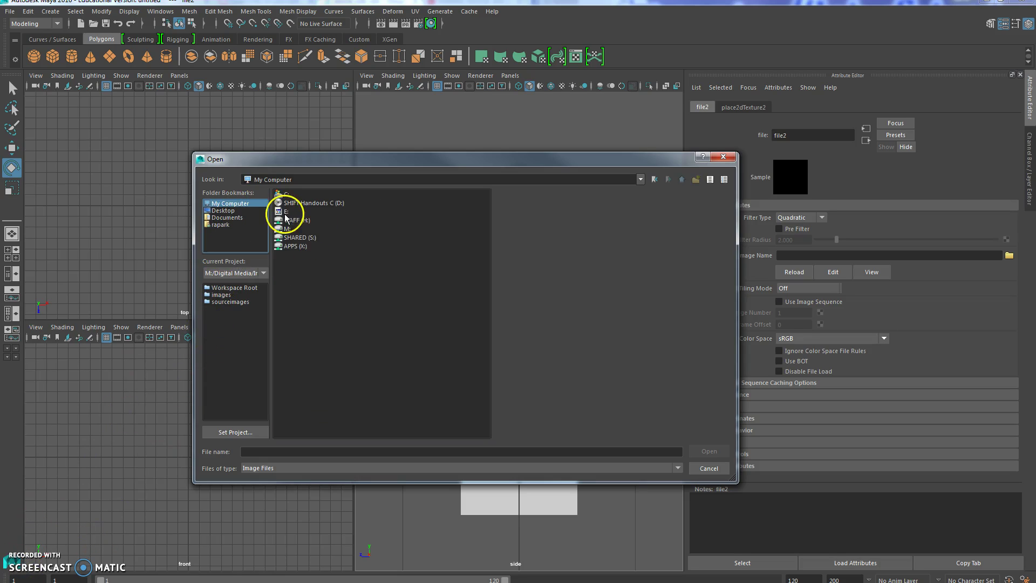
pyautogui.doubleClick(287, 230)
pyautogui.doubleClick(296, 193)
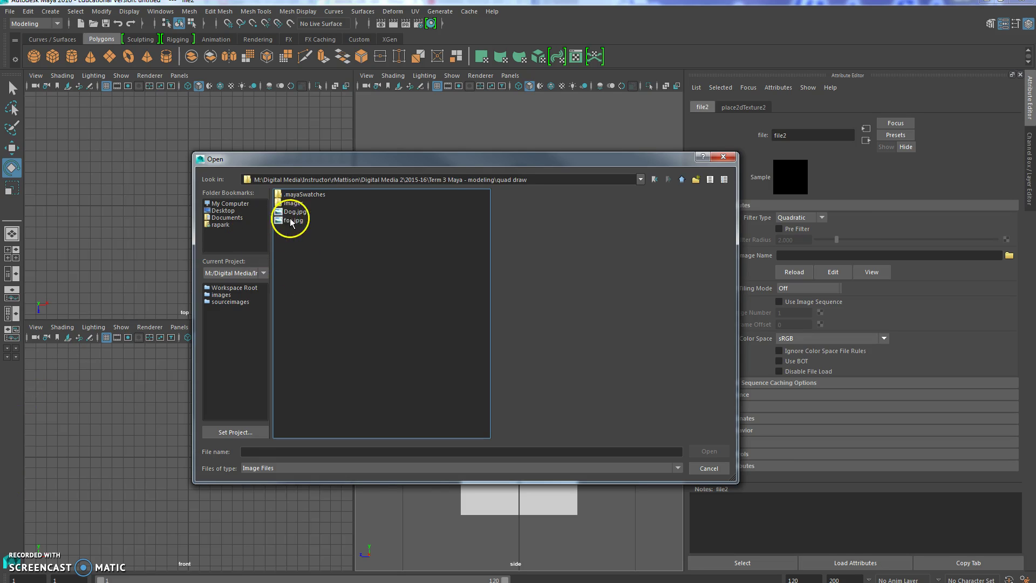
pyautogui.click(292, 220)
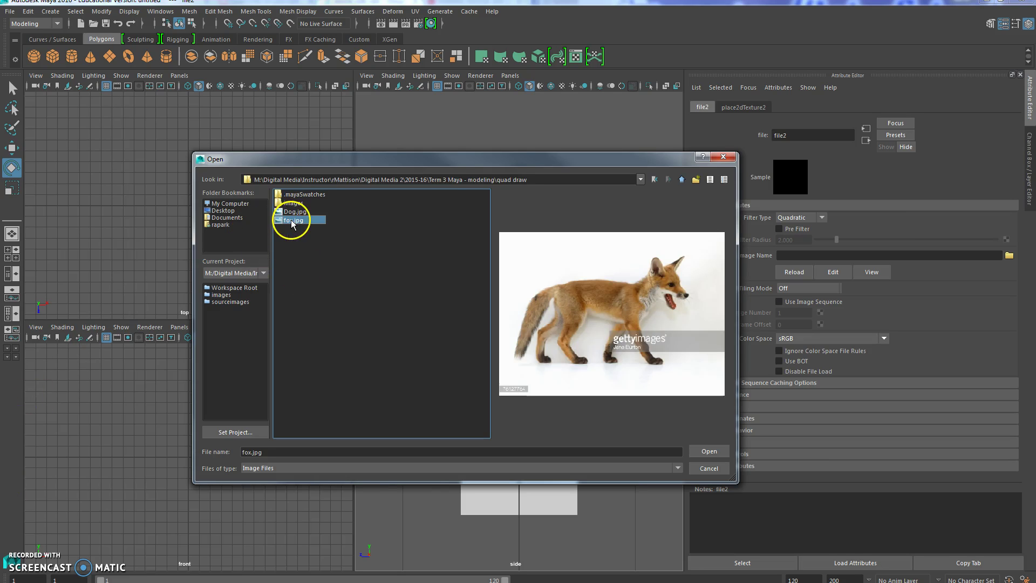
pyautogui.click(707, 451)
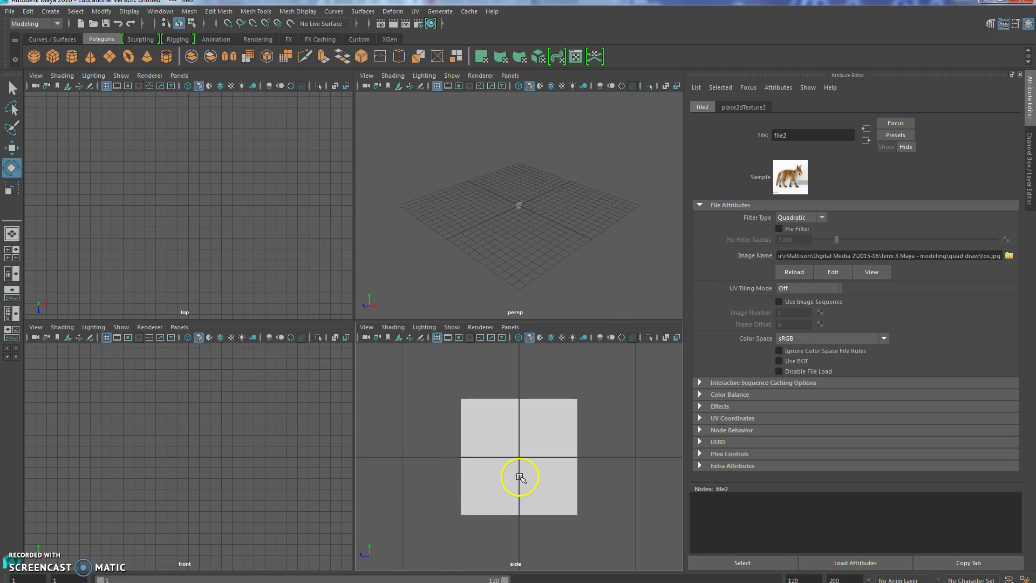
pyautogui.press('6')
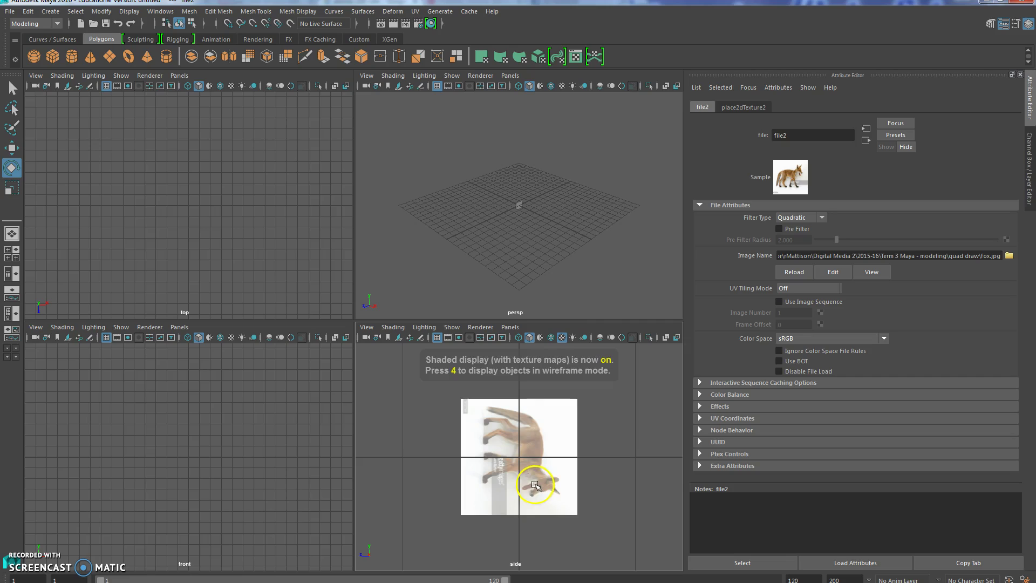
# - Turn the fox texture upright on the plane by setting its placement's Rotate Frame to 270
pyautogui.click(735, 106)
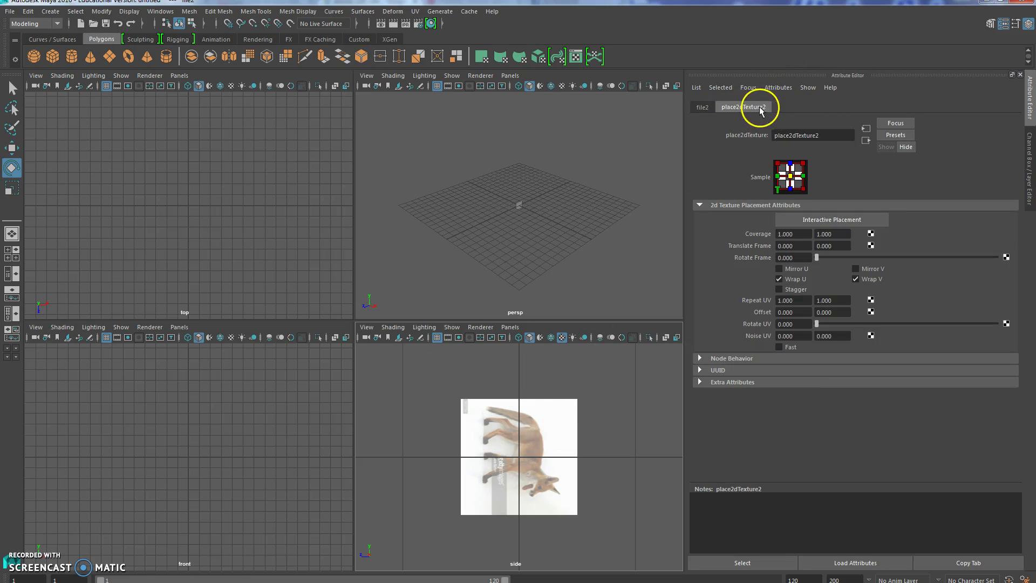
pyautogui.moveTo(821, 258); pyautogui.dragTo(953, 259)
pyautogui.click(793, 257)
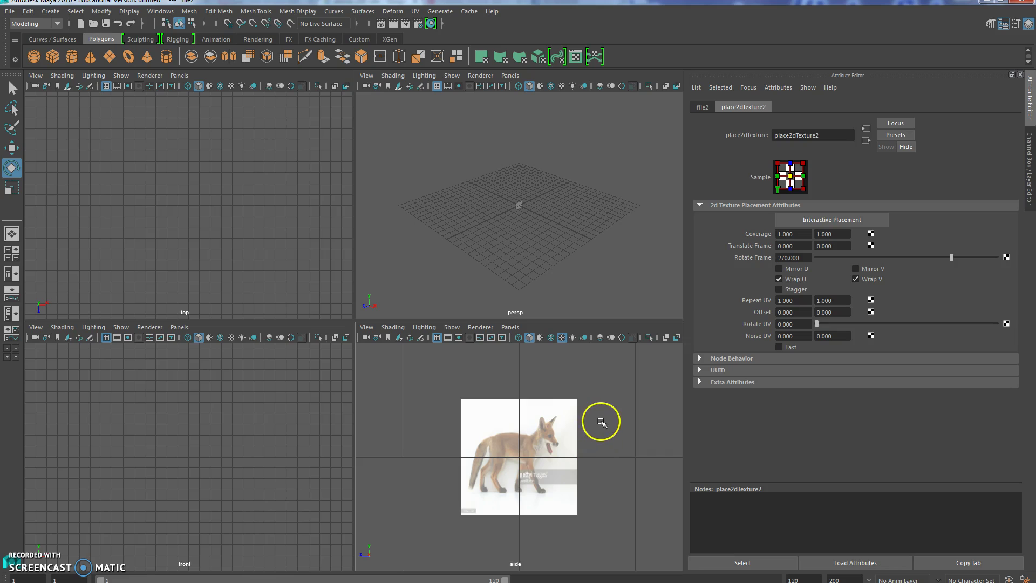
# - Reopen the fox texture's placement attributes from the selected plane's material and maximize the side view
pyautogui.click(542, 427)
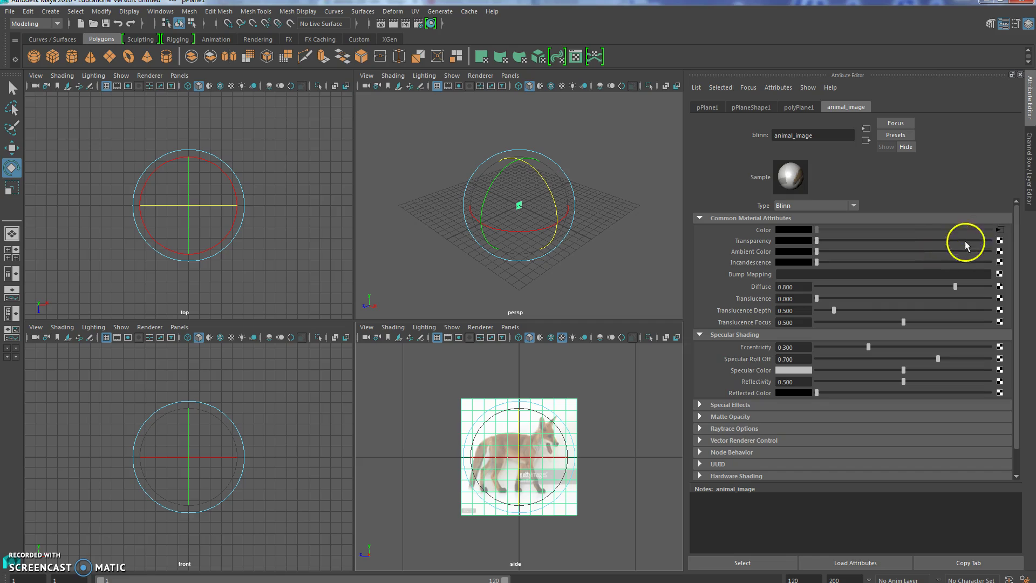
pyautogui.click(1000, 230)
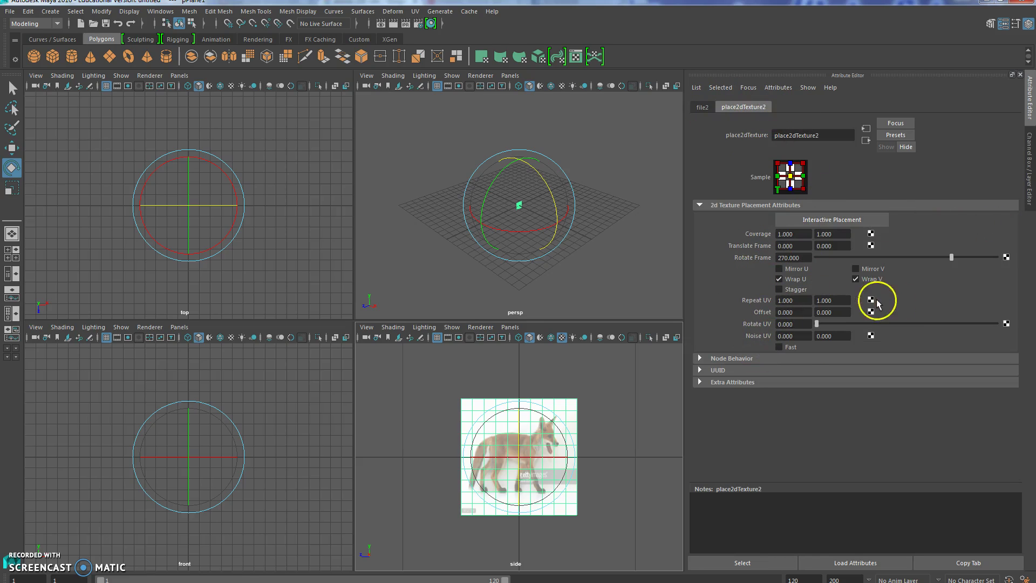
pyautogui.press('space')
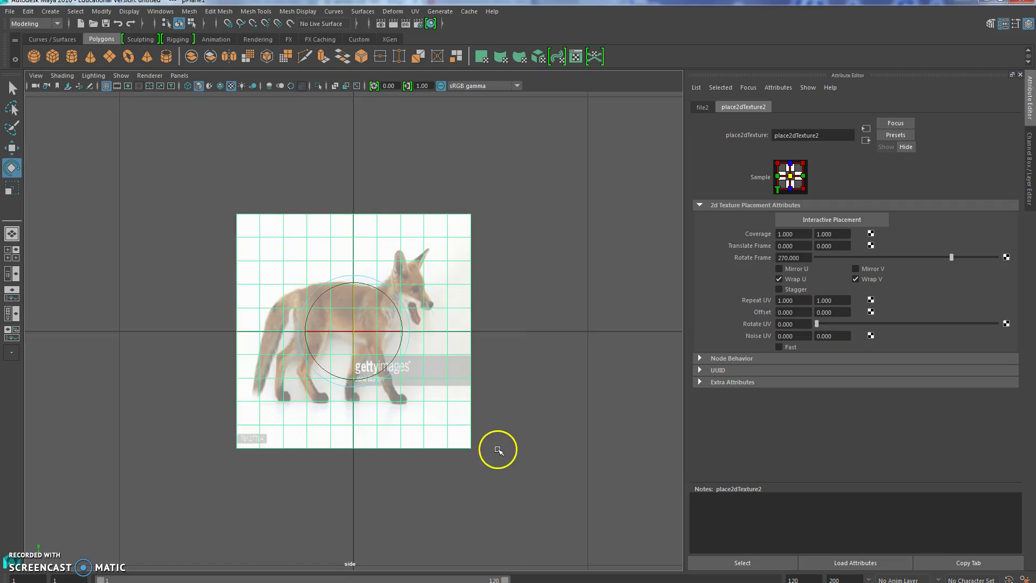
# - Make the fox reference plane a live surface and activate the Quad Draw tool
pyautogui.scroll(7, 354, 312)
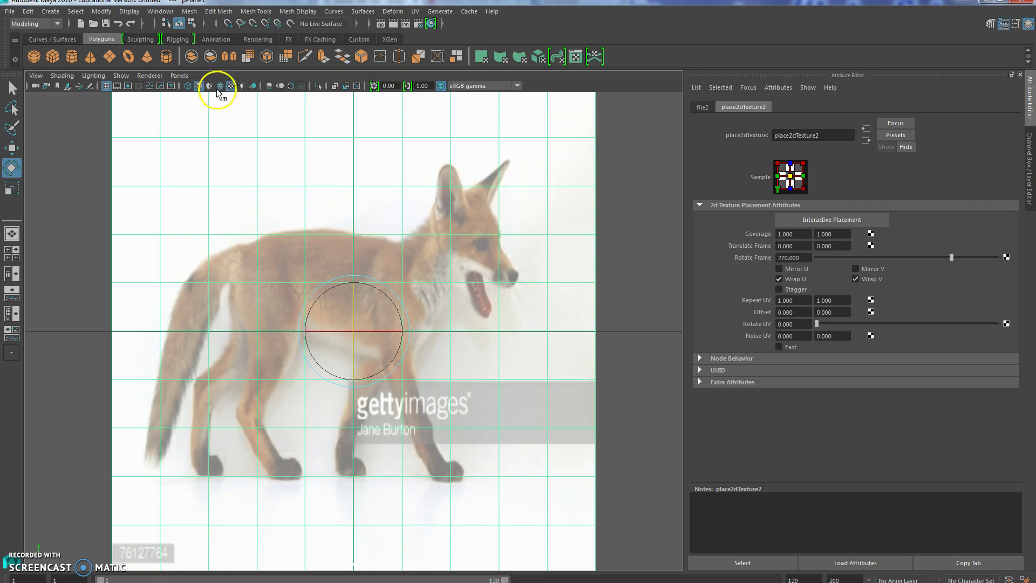
pyautogui.click(14, 92)
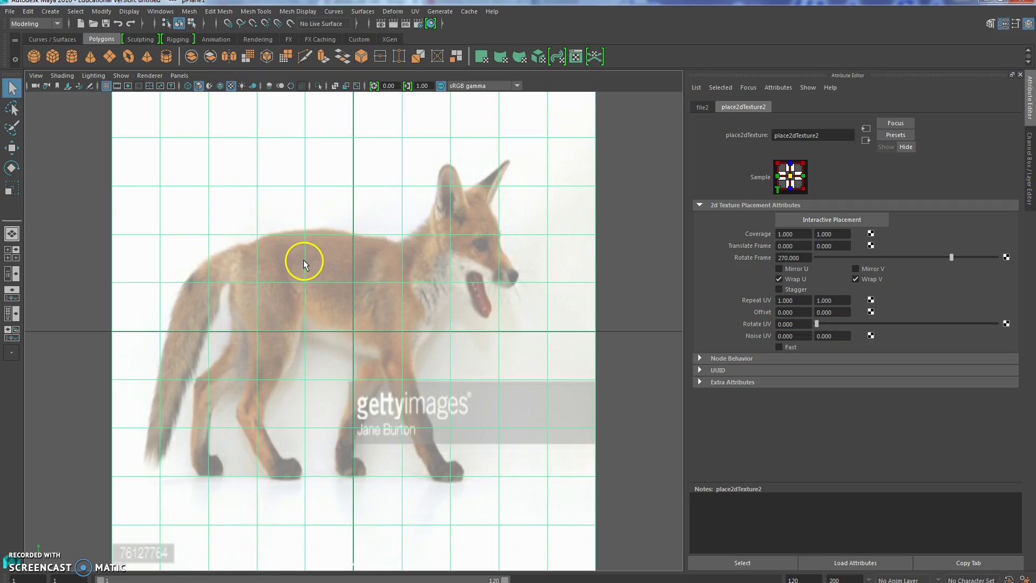
pyautogui.rightClick(316, 270)
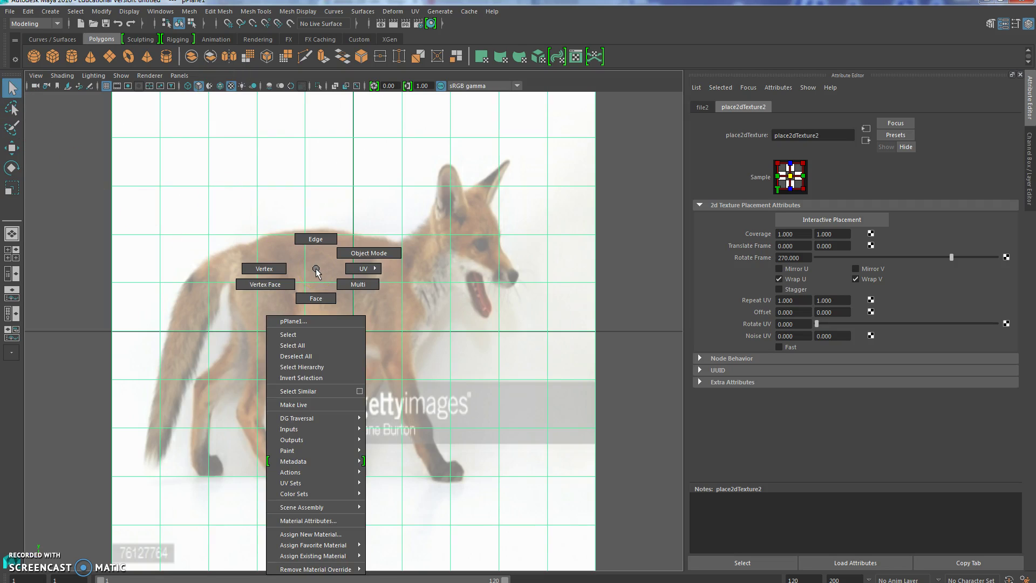
pyautogui.click(310, 405)
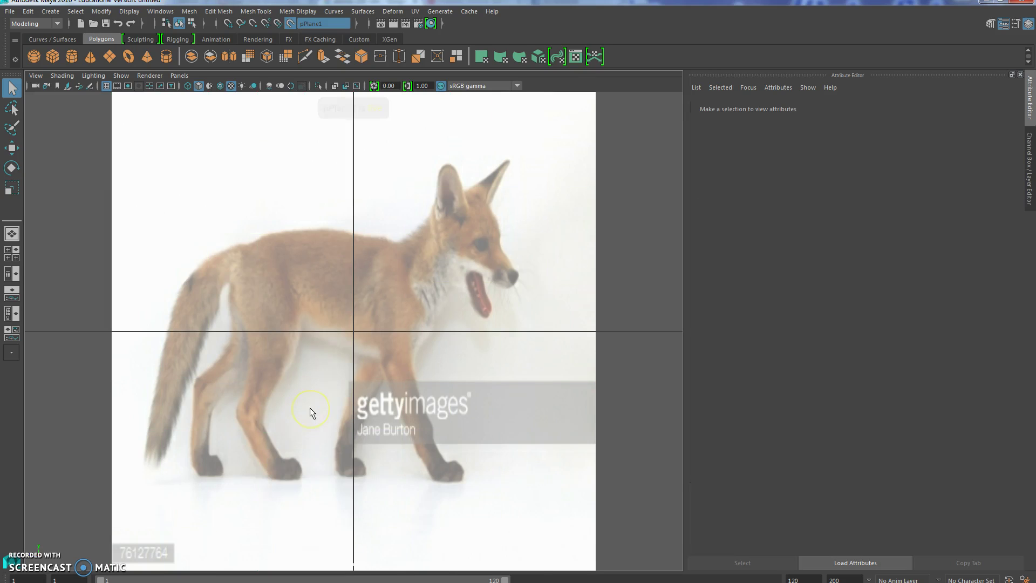
pyautogui.click(256, 11)
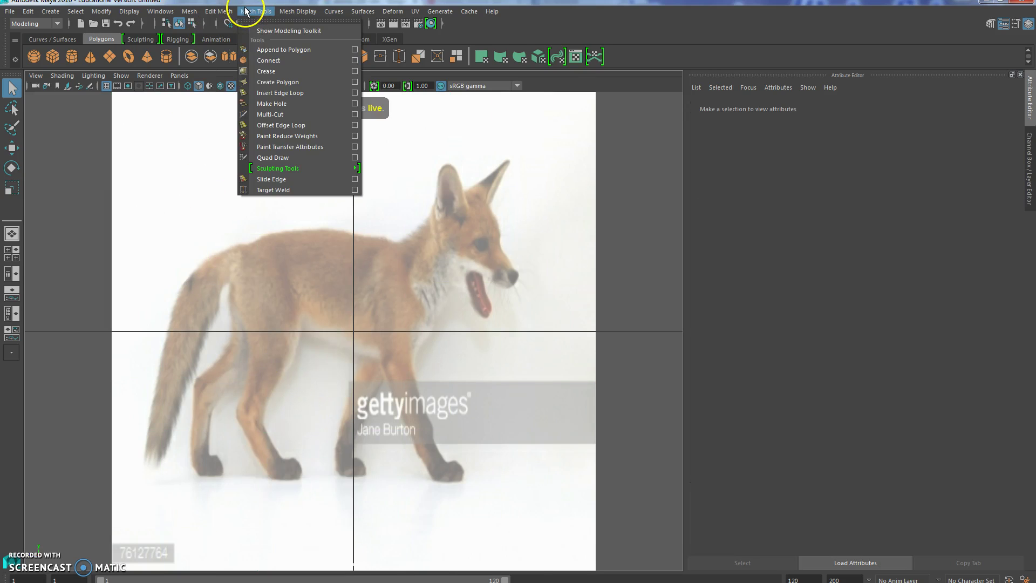
pyautogui.click(279, 157)
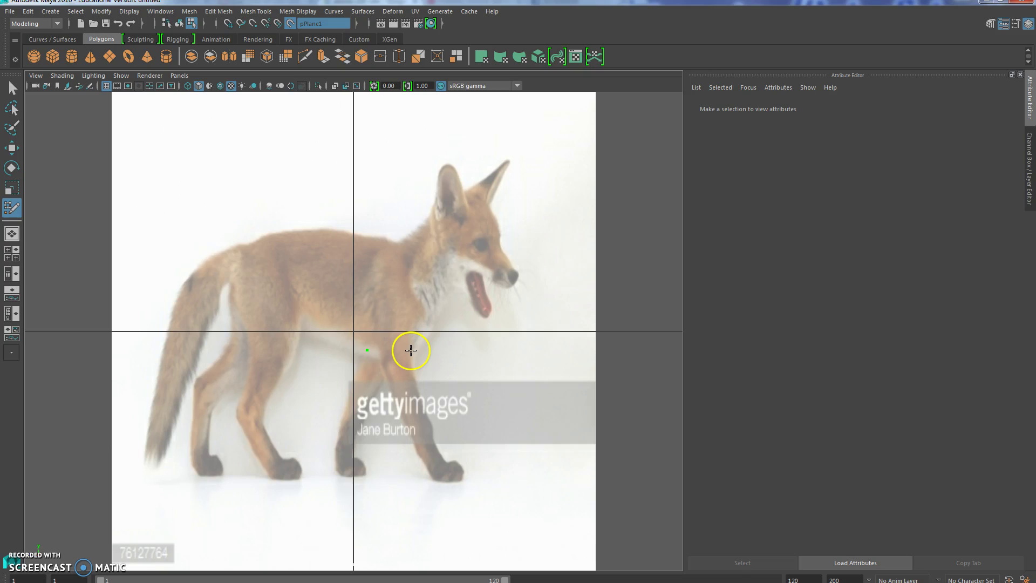
# - Draw a column of four connected quads from the top of the foreleg up the chest to the base of the neck
pyautogui.click(418, 329)
pyautogui.click(370, 302)
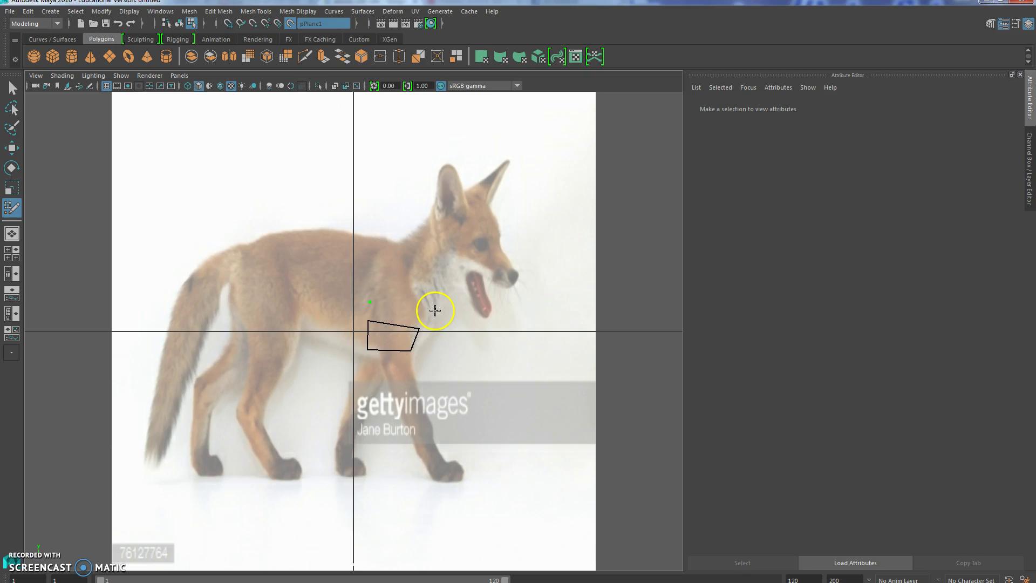
pyautogui.keyDown('shift'); pyautogui.click(403, 314); pyautogui.keyUp('shift')
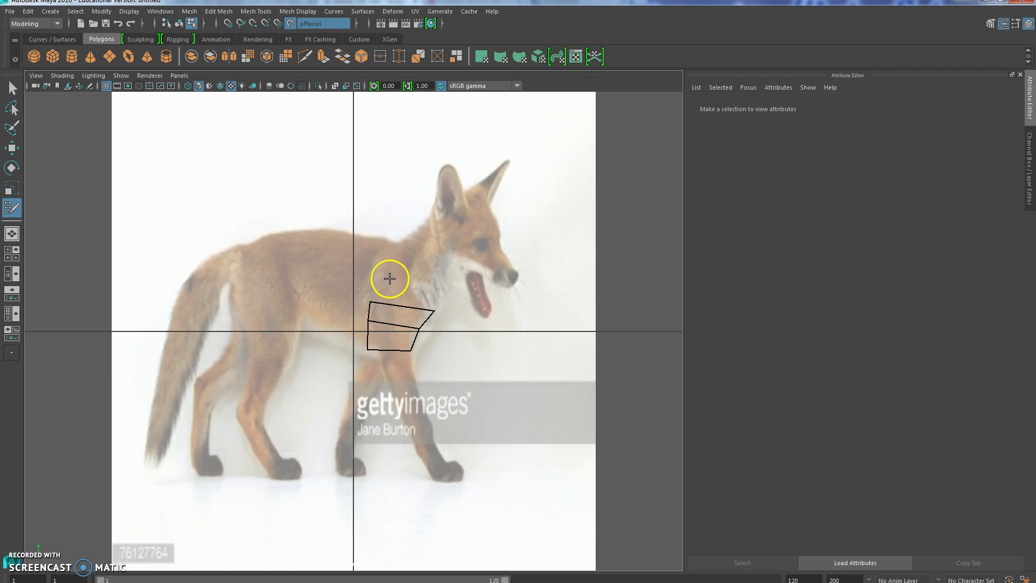
pyautogui.click(443, 296)
pyautogui.keyDown('shift'); pyautogui.click(415, 289); pyautogui.keyUp('shift')
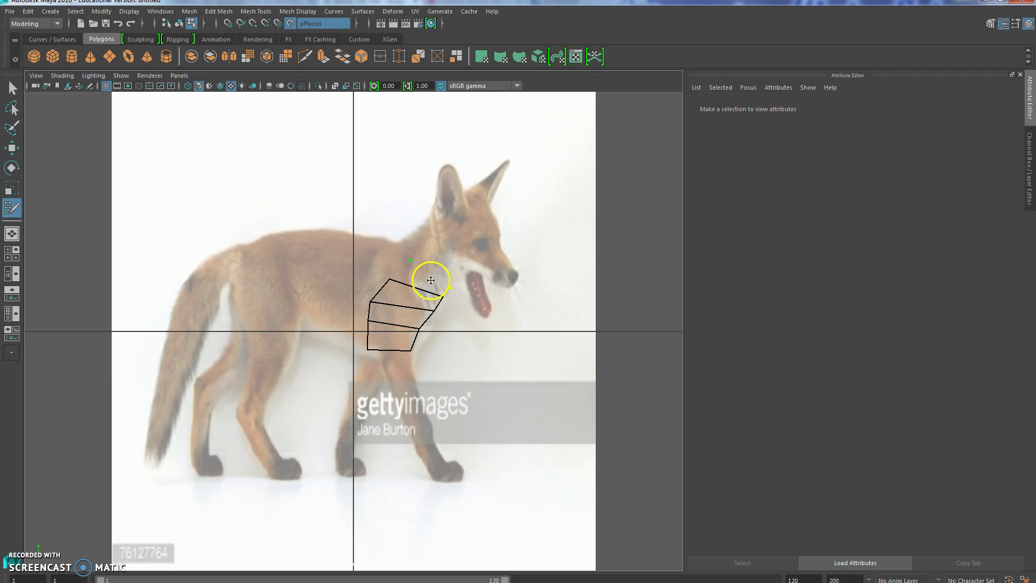
pyautogui.keyDown('shift'); pyautogui.click(425, 278); pyautogui.keyUp('shift')
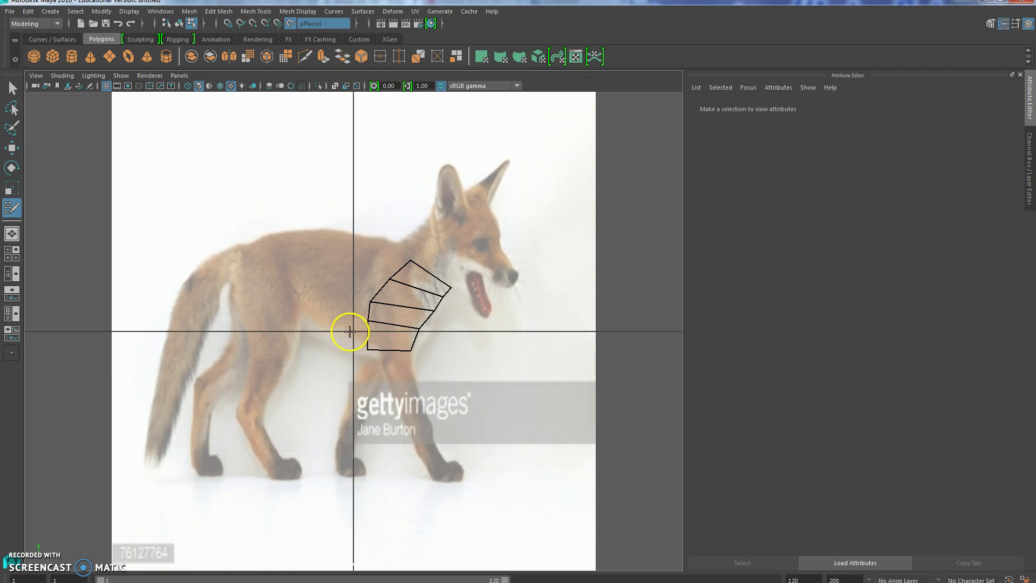
# - Add a second column of quads behind the shoulder, from the belly up to the withers, joined to the chest quads
pyautogui.click(319, 329)
pyautogui.click(321, 308)
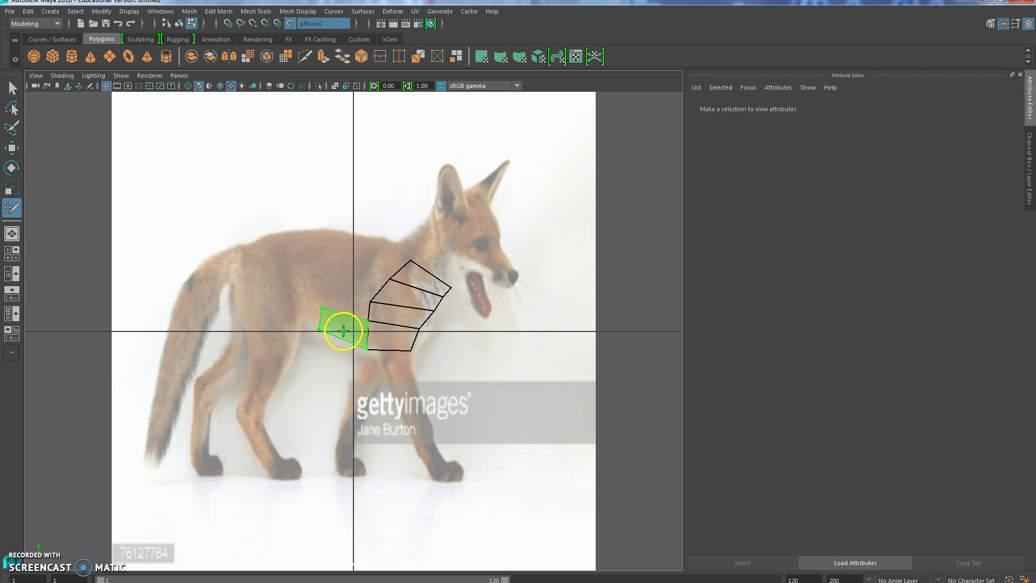
pyautogui.keyDown('shift'); pyautogui.click(344, 330); pyautogui.keyUp('shift')
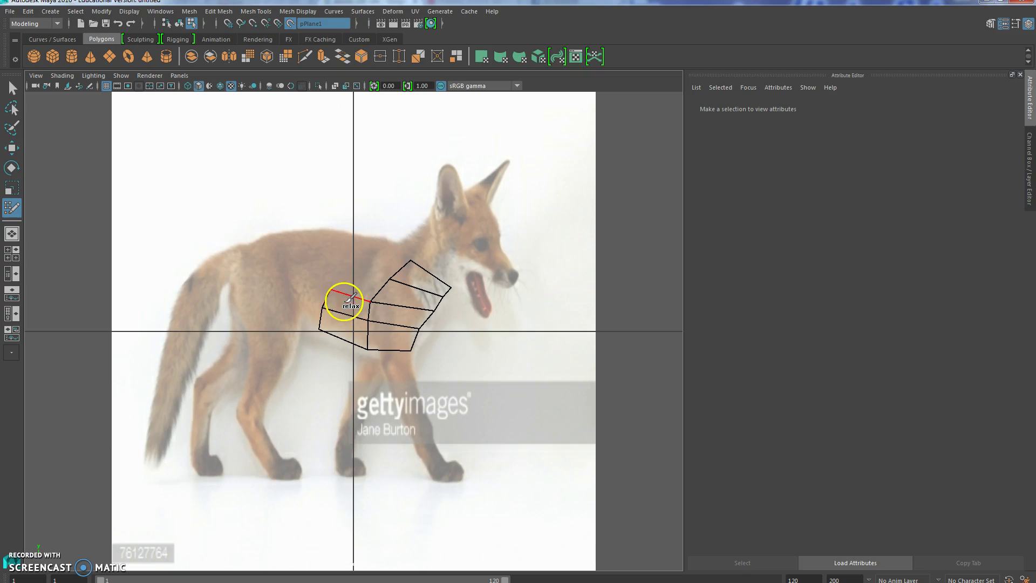
pyautogui.moveTo(351, 277); pyautogui.dragTo(373, 241)
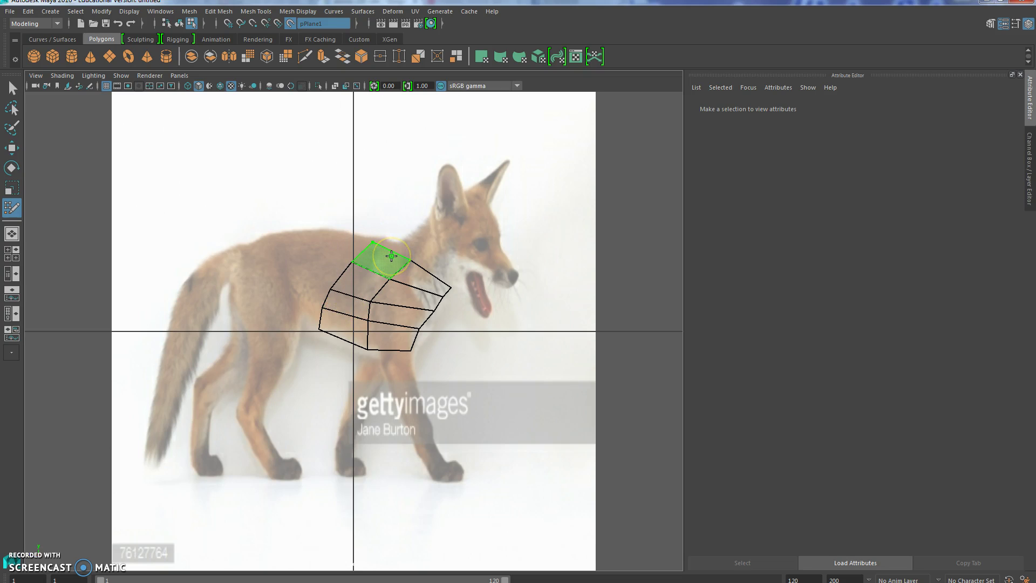
pyautogui.keyDown('shift'); pyautogui.click(389, 256); pyautogui.keyUp('shift')
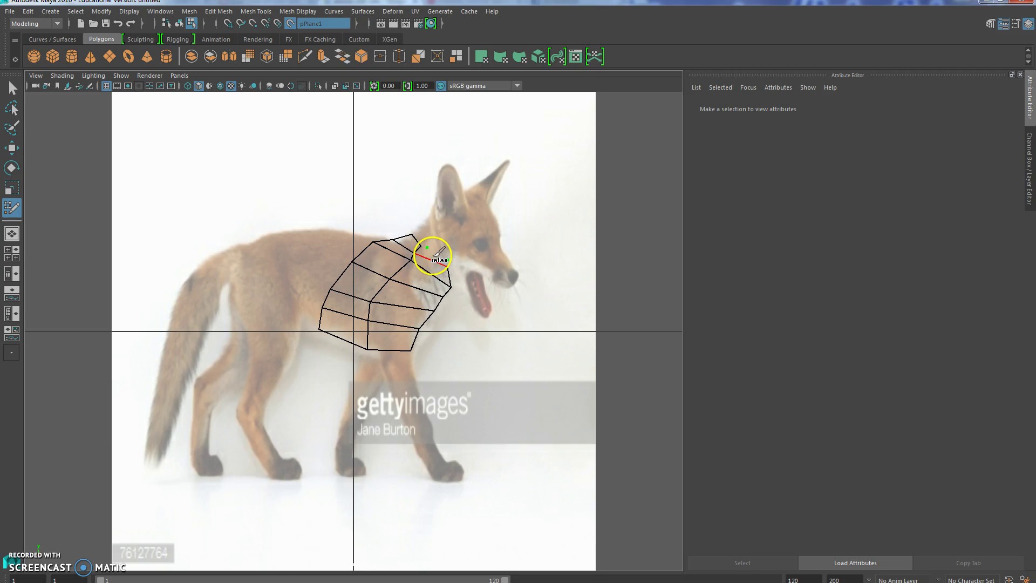
# - Reshape the throat vertices to follow the fox's outline and extend the neck with more quads toward the head
pyautogui.scroll(4, 457, 285)
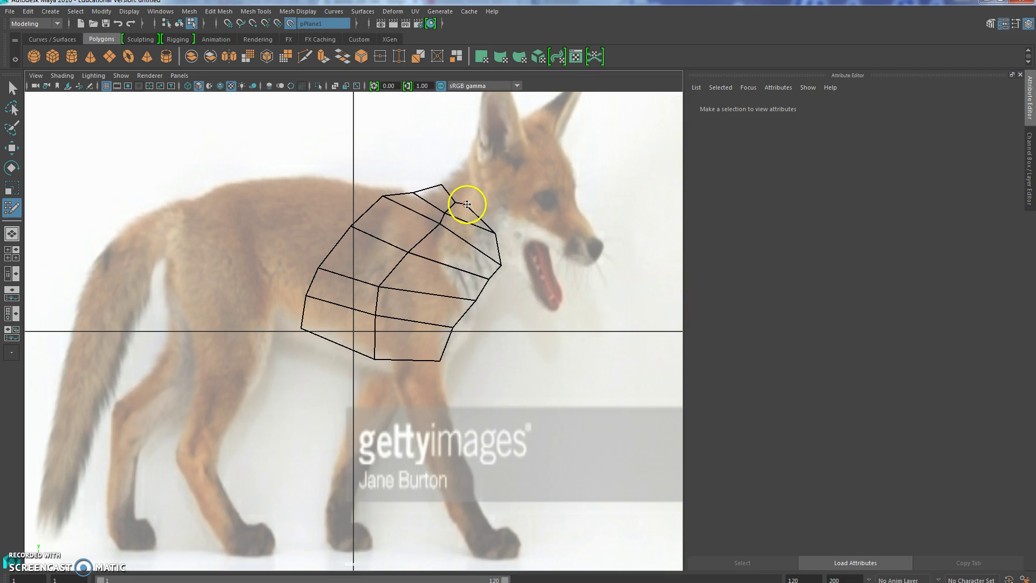
pyautogui.moveTo(467, 204); pyautogui.dragTo(495, 220)
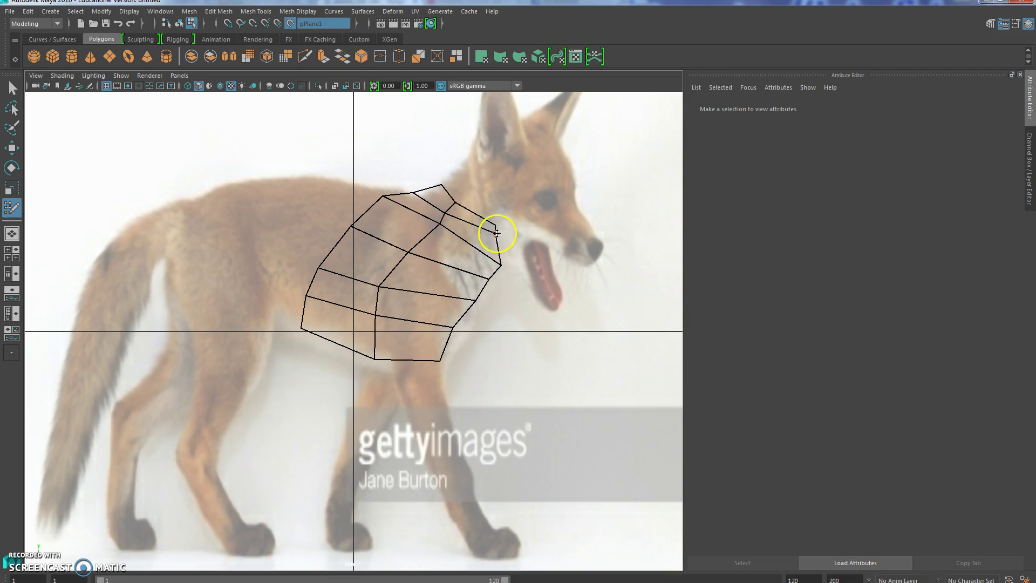
pyautogui.moveTo(500, 265)
pyautogui.mouseDown()
pyautogui.moveTo(487, 262)
pyautogui.moveTo(492, 250)
pyautogui.mouseUp()
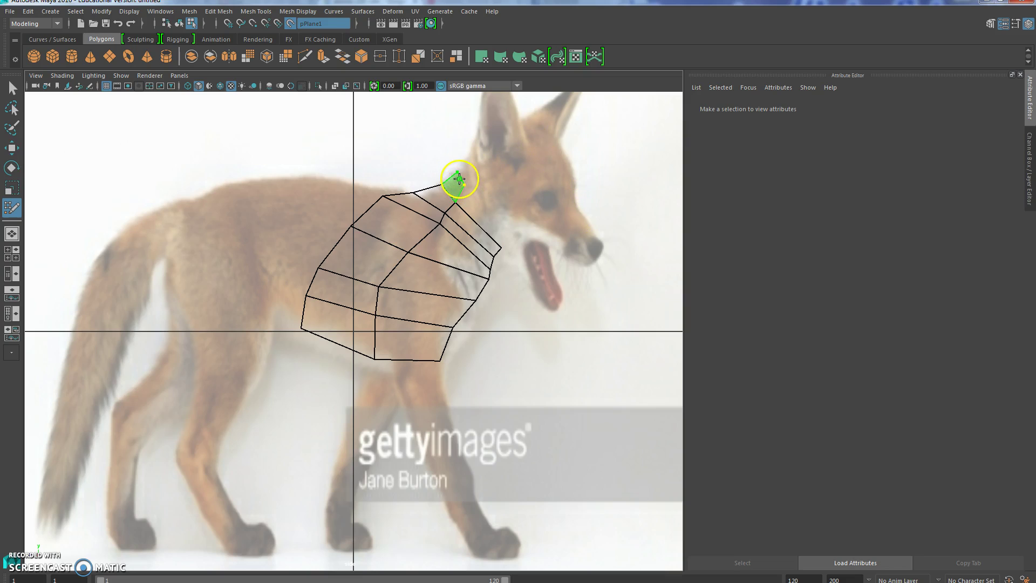
pyautogui.keyDown('shift'); pyautogui.click(459, 179); pyautogui.keyUp('shift')
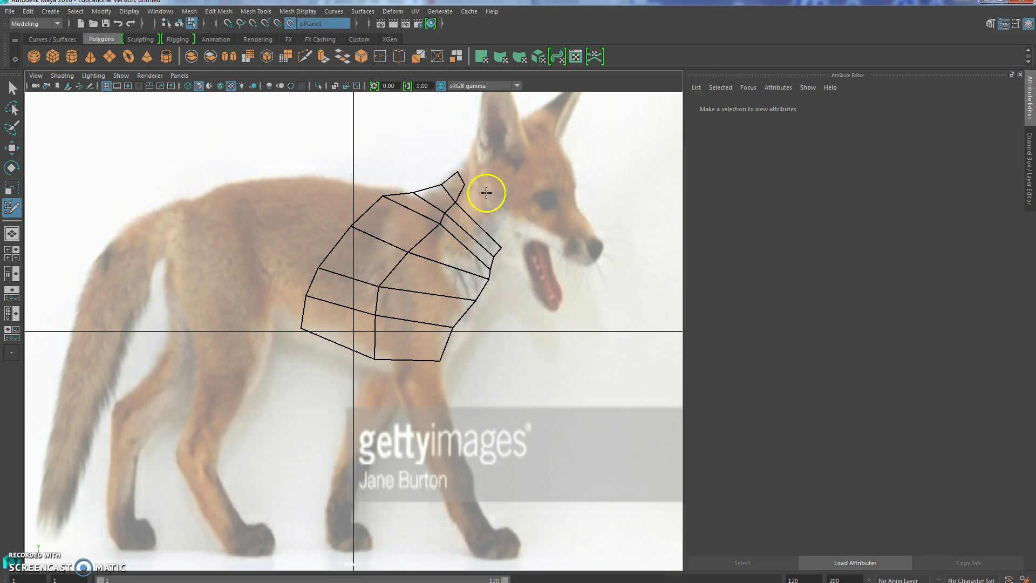
pyautogui.click(501, 233)
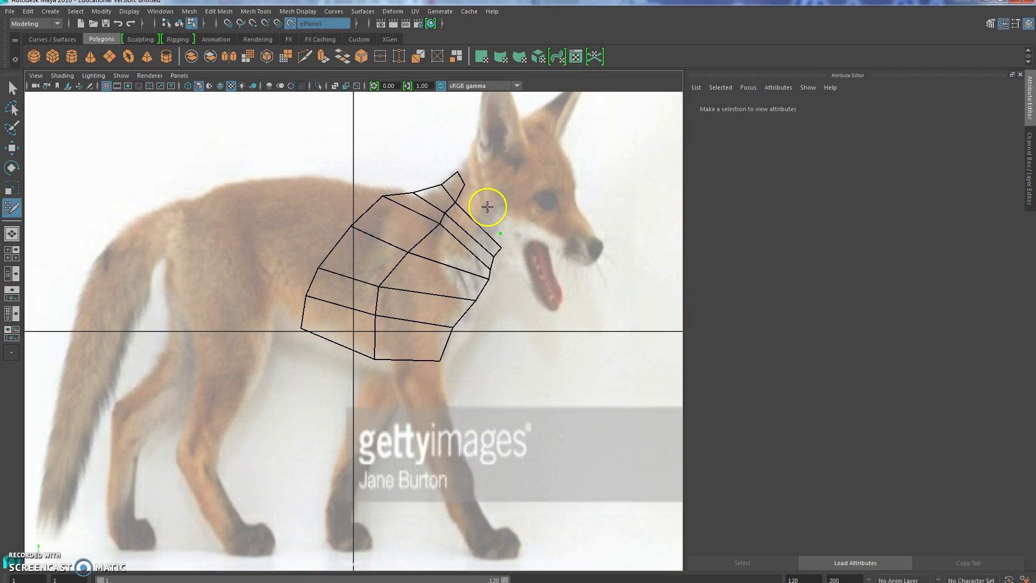
pyautogui.keyDown('shift'); pyautogui.click(473, 207); pyautogui.keyUp('shift')
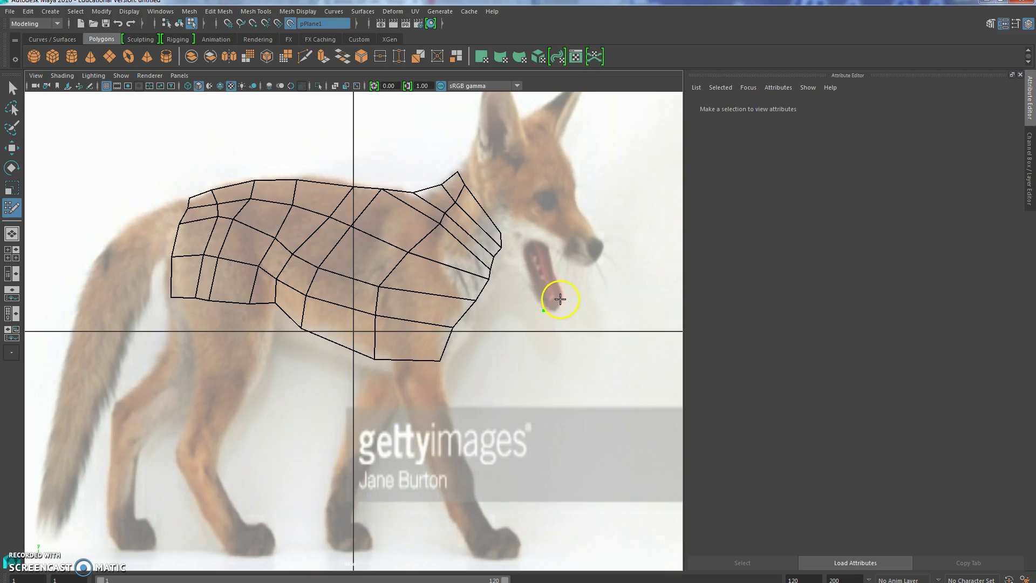
# - Draw a long narrow quad over the fox's open lower jaw
pyautogui.click(562, 297)
pyautogui.click(549, 248)
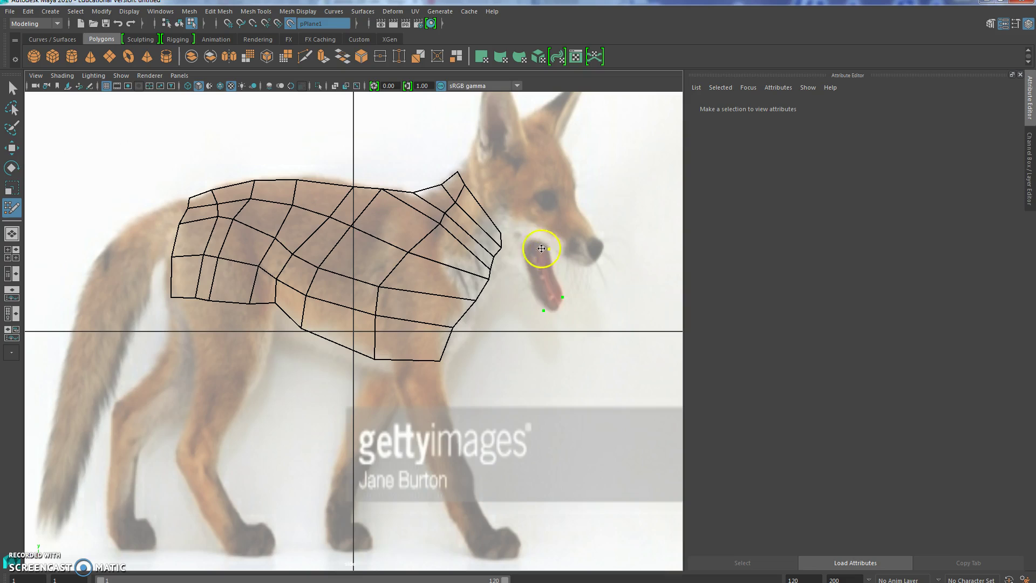
pyautogui.click(515, 262)
pyautogui.keyDown('shift'); pyautogui.click(535, 273); pyautogui.keyUp('shift')
# - Draw a quad over the muzzle from the mouth corner to the nose, and a small quad above the mouth corner
pyautogui.click(584, 265)
pyautogui.click(600, 243)
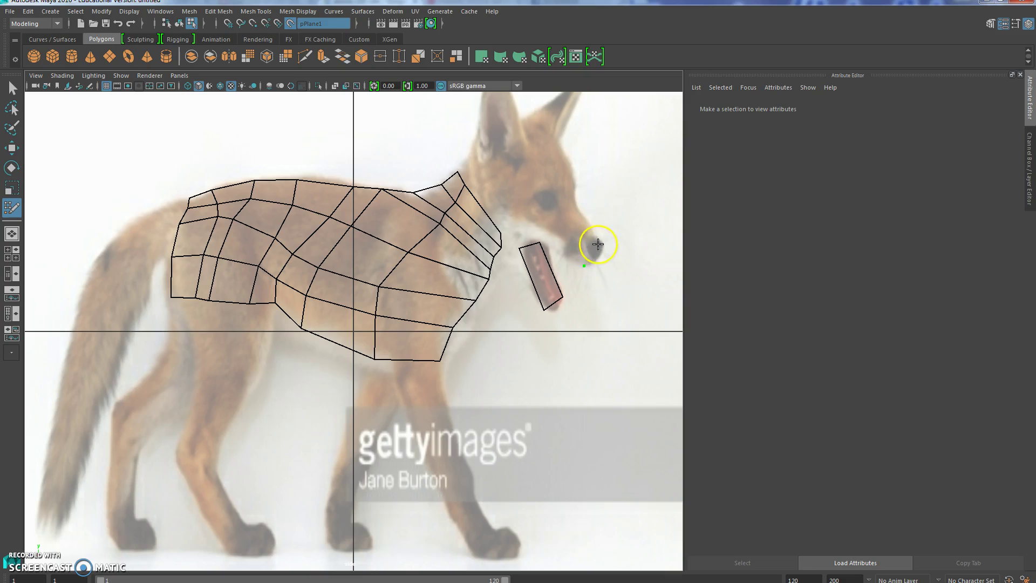
pyautogui.click(574, 205)
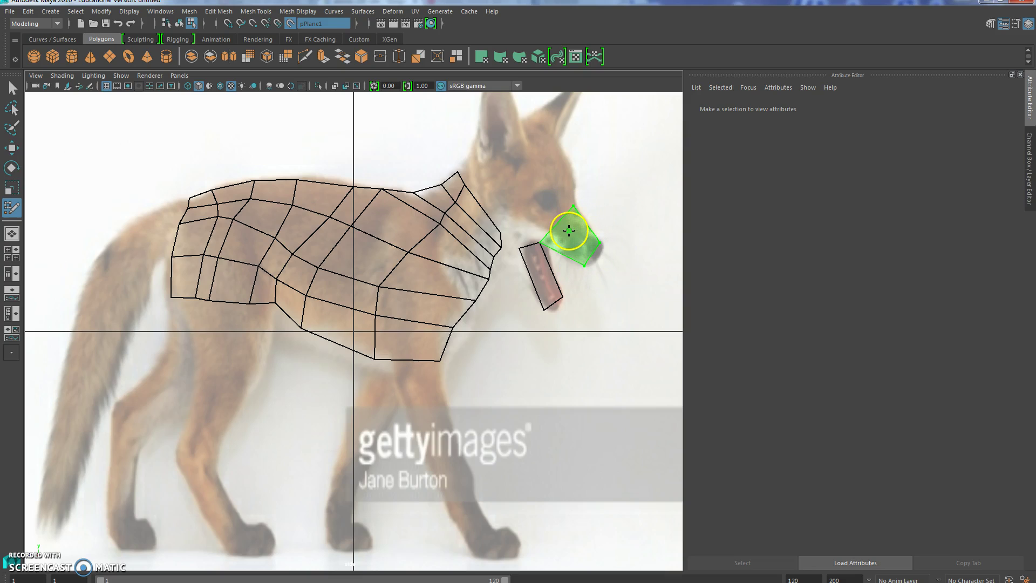
pyautogui.keyDown('shift'); pyautogui.click(569, 231); pyautogui.keyUp('shift')
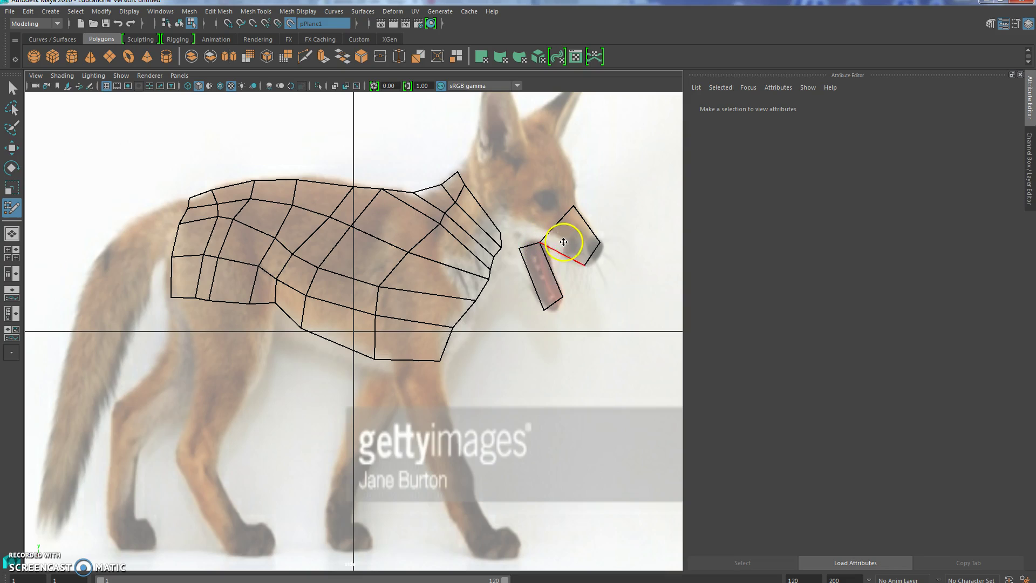
pyautogui.click(515, 235)
pyautogui.click(533, 224)
pyautogui.keyDown('shift'); pyautogui.click(528, 236); pyautogui.keyUp('shift')
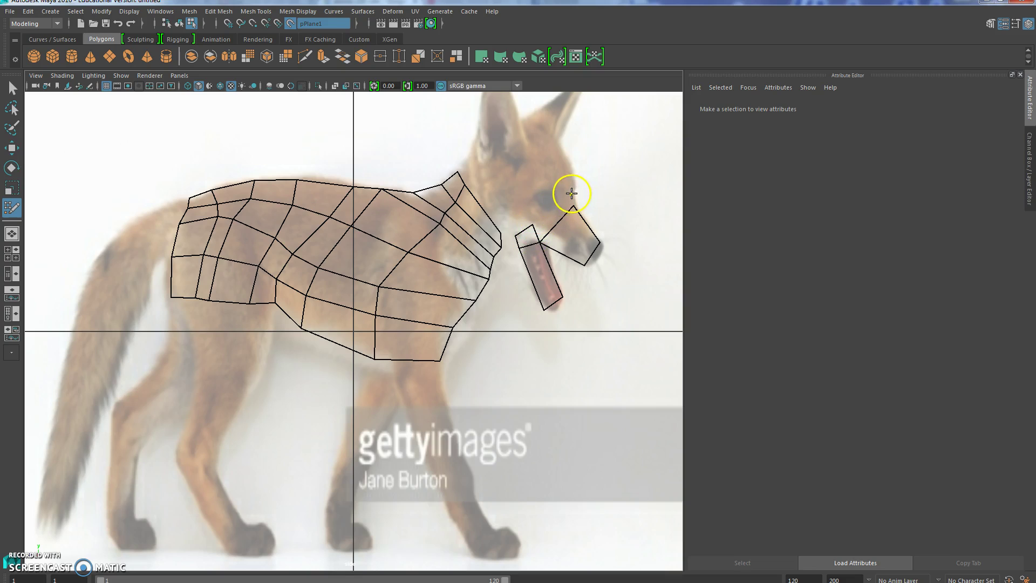
# - Continue the face mesh with quads from the muzzle up across the eye and out toward the cheek
pyautogui.keyDown('shift'); pyautogui.click(550, 204); pyautogui.keyUp('shift')
pyautogui.click(570, 177)
pyautogui.click(524, 207)
pyautogui.keyDown('shift'); pyautogui.click(540, 199); pyautogui.keyUp('shift')
pyautogui.moveTo(511, 226); pyautogui.dragTo(512, 227)
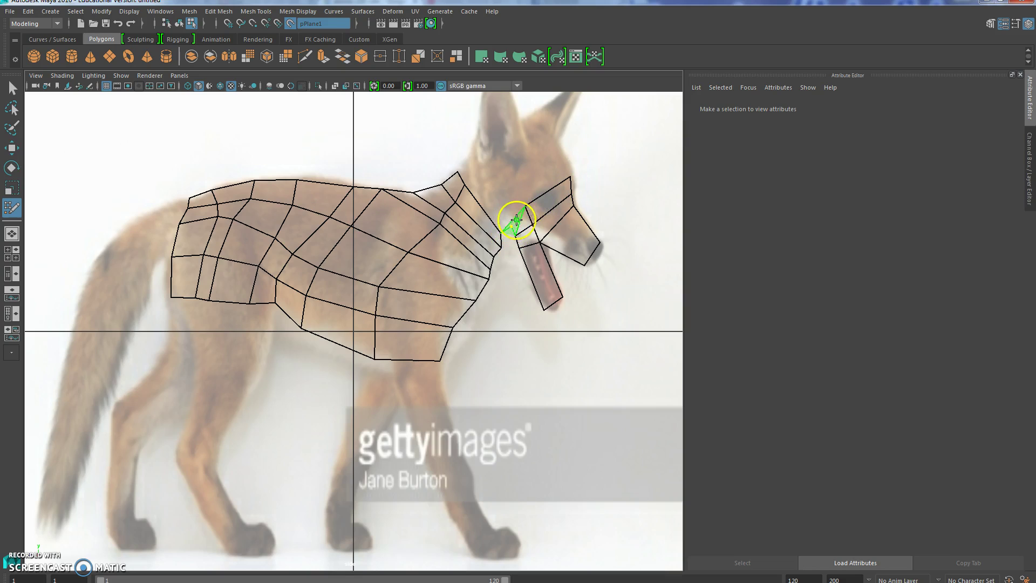
# - Add two quads above the eye to cover the fox's brow and forehead
pyautogui.click(564, 154)
pyautogui.click(517, 172)
pyautogui.keyDown('shift'); pyautogui.click(546, 169); pyautogui.keyUp('shift')
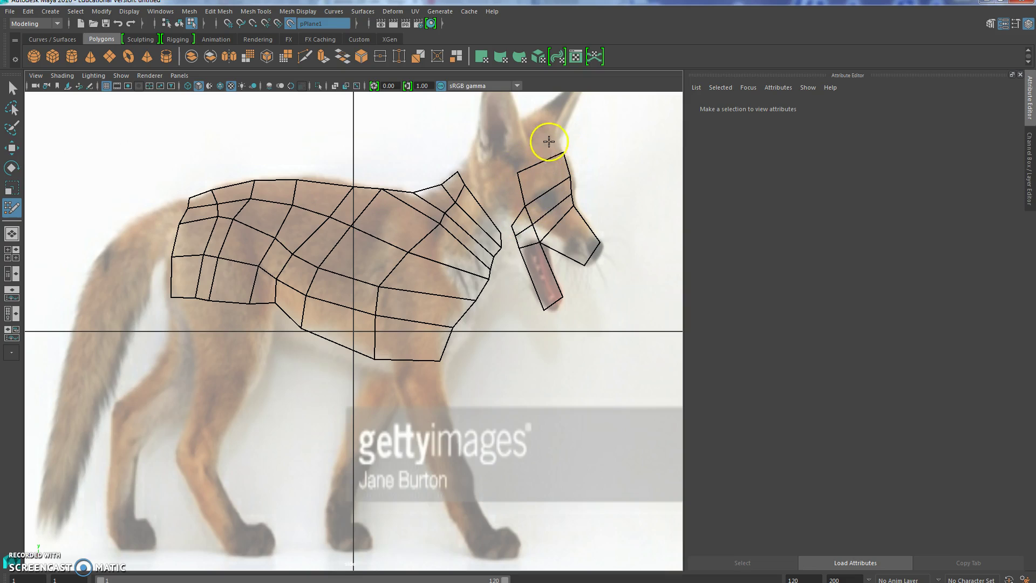
pyautogui.click(544, 132)
pyautogui.click(511, 149)
pyautogui.keyDown('shift'); pyautogui.click(535, 152); pyautogui.keyUp('shift')
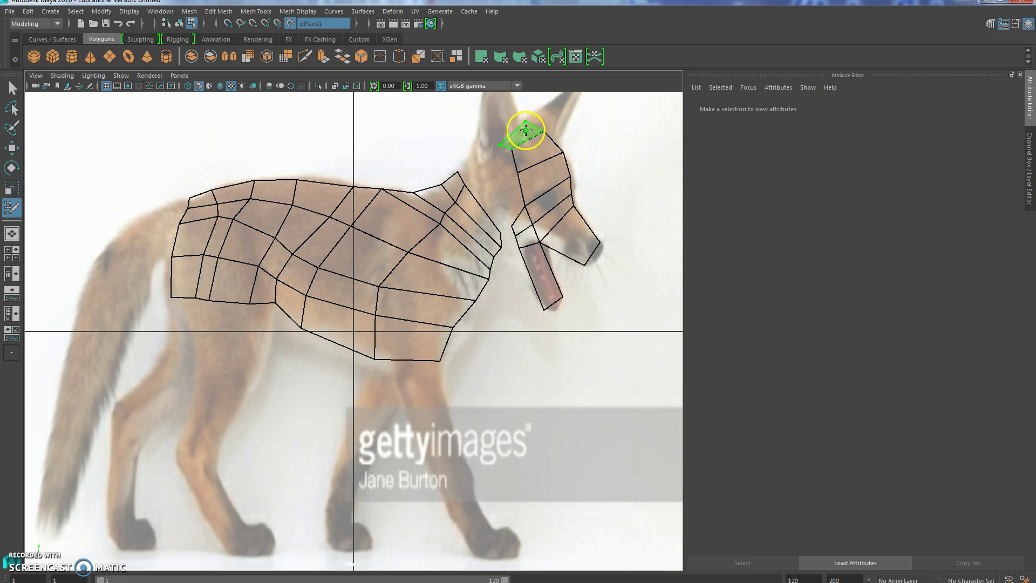
# - Extend the mesh with quads over the top of the head to the ear base and fill in the cheek
pyautogui.keyDown('shift'); pyautogui.click(525, 130); pyautogui.keyUp('shift')
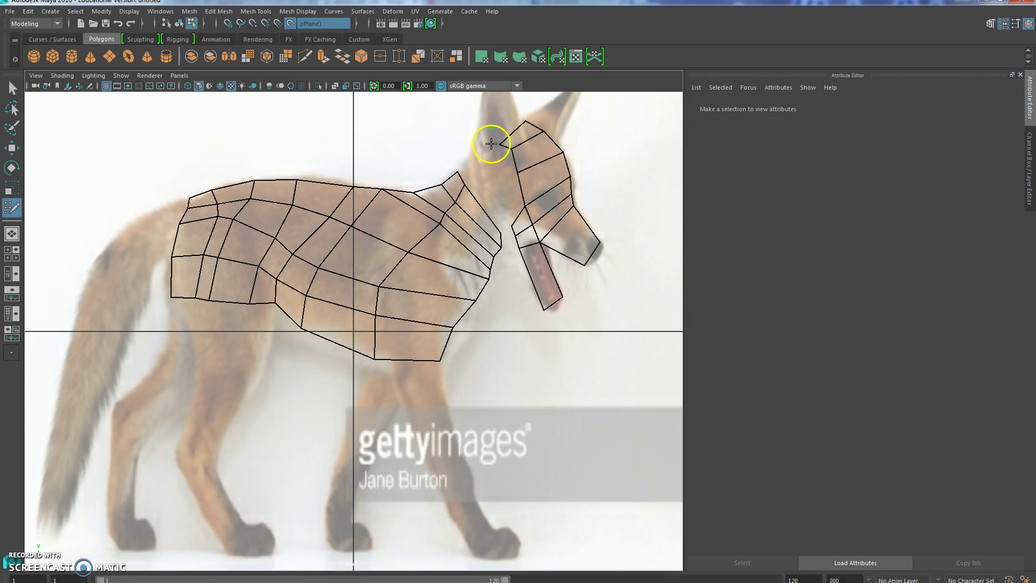
pyautogui.keyDown('shift'); pyautogui.click(491, 144); pyautogui.keyUp('shift')
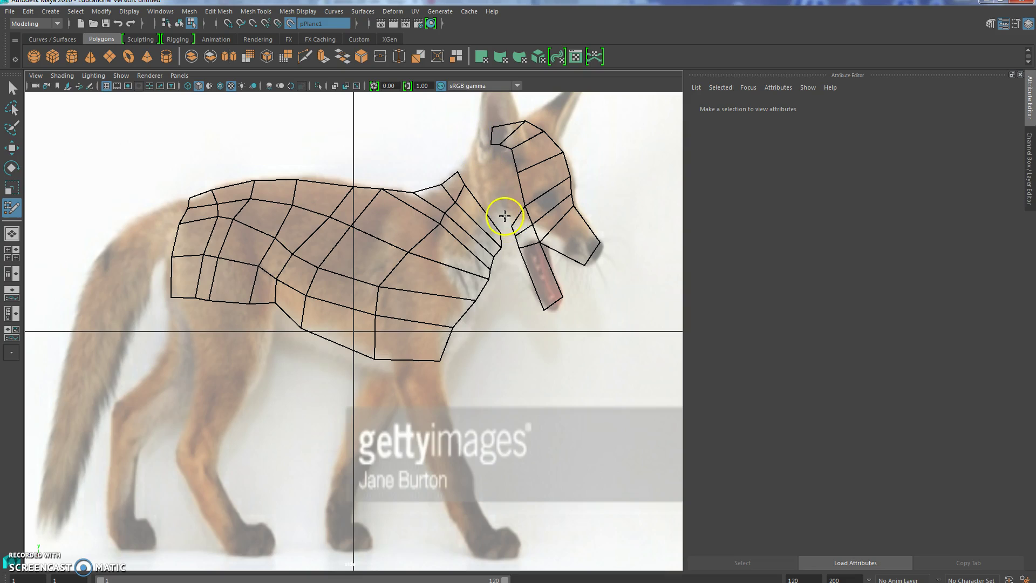
pyautogui.keyDown('shift'); pyautogui.click(506, 197); pyautogui.keyUp('shift')
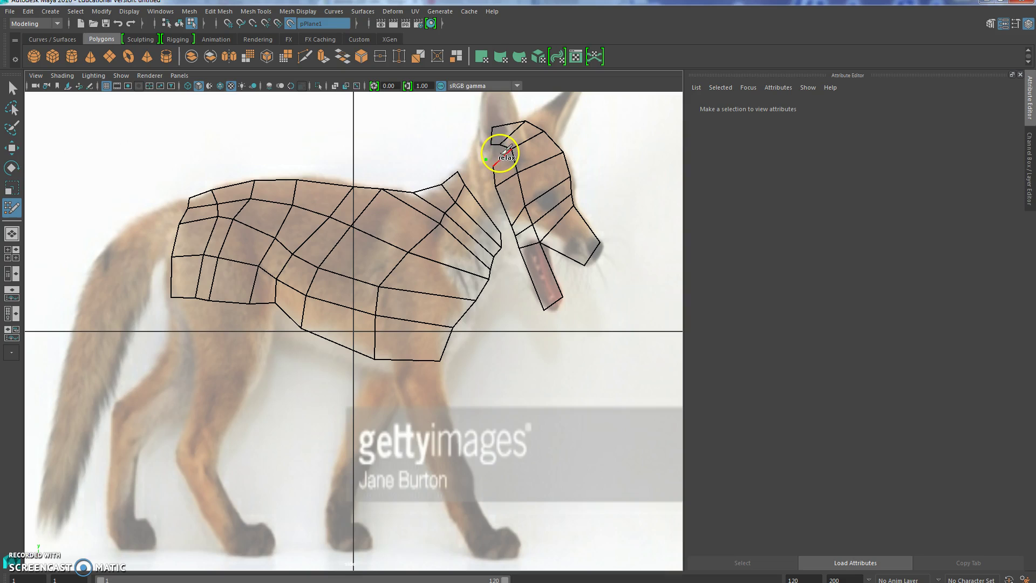
# - Close and reshape the mesh below the near ear, and bridge the back of the head to the neck with quads
pyautogui.scroll(4, 493, 153)
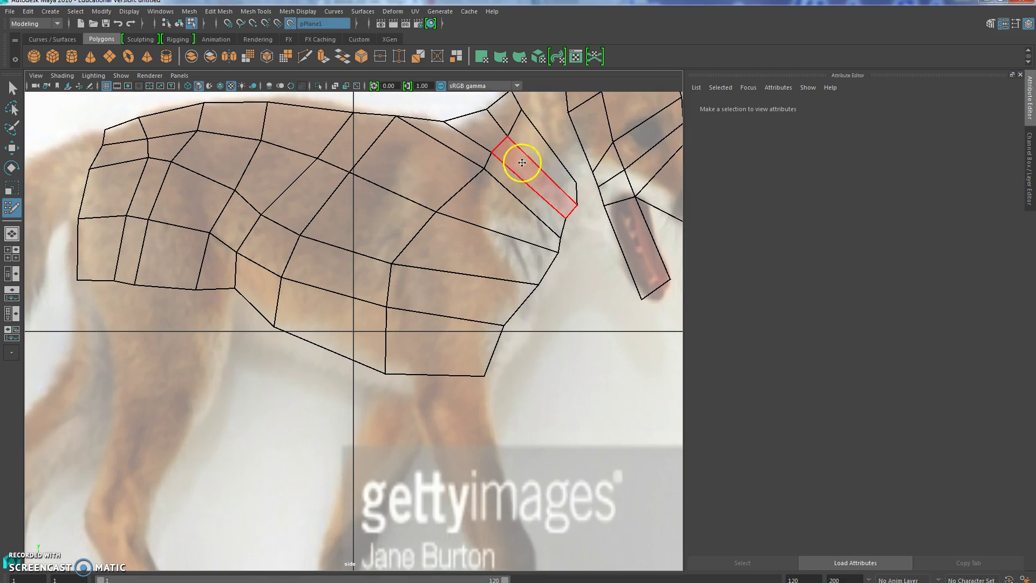
pyautogui.keyDown('alt'); pyautogui.moveTo(560, 169); pyautogui.dragTo(405, 423, button='middle'); pyautogui.keyUp('alt')
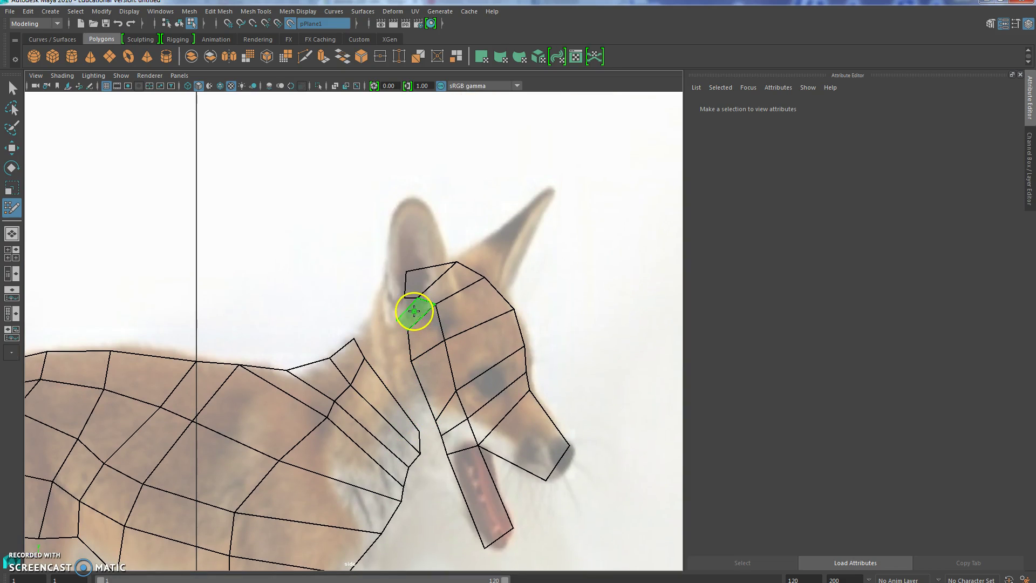
pyautogui.keyDown('shift'); pyautogui.moveTo(420, 313); pyautogui.dragTo(416, 310); pyautogui.keyUp('shift')
pyautogui.moveTo(404, 296)
pyautogui.mouseDown()
pyautogui.moveTo(387, 289)
pyautogui.moveTo(374, 310)
pyautogui.mouseUp()
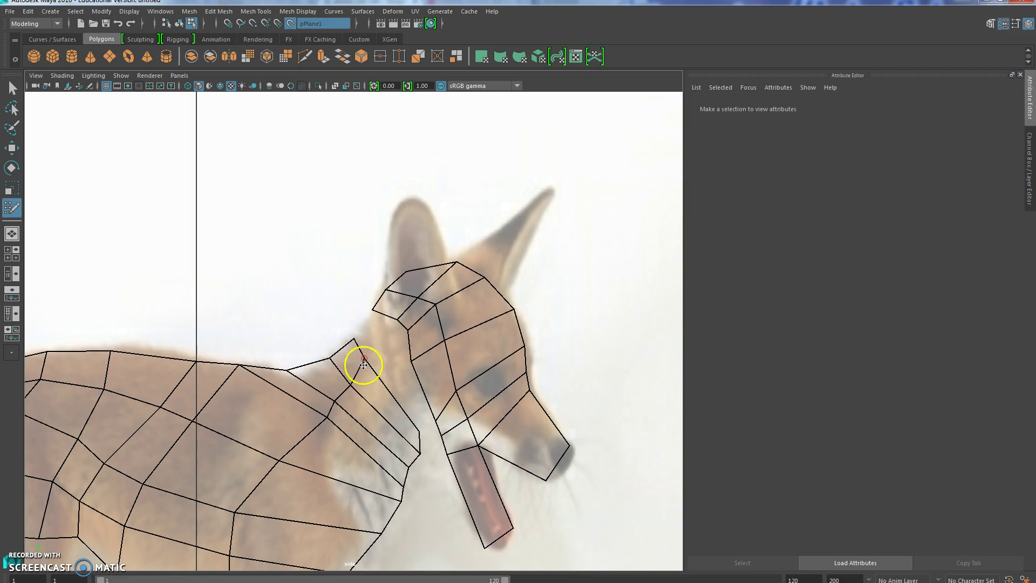
pyautogui.keyDown('shift'); pyautogui.click(370, 338); pyautogui.keyUp('shift')
pyautogui.keyDown('shift'); pyautogui.click(372, 340); pyautogui.keyUp('shift')
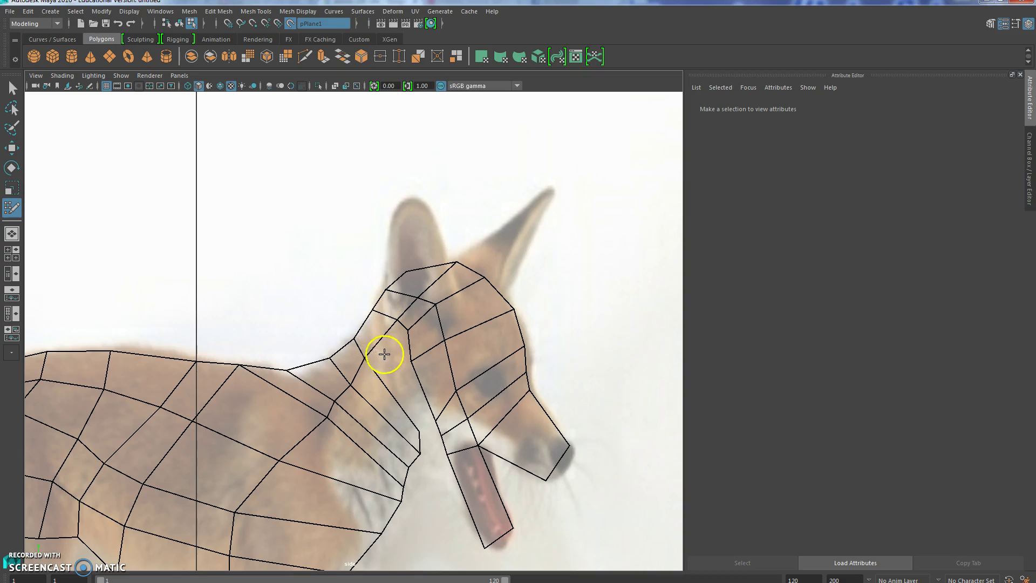
# - Close the gap between the fox's cheek and neck with a quad, adjust the vertices there and insert an edge loop through the neck
pyautogui.keyDown('ctrl'); pyautogui.click(421, 422); pyautogui.keyUp('ctrl')
pyautogui.keyDown('shift'); pyautogui.moveTo(421, 452); pyautogui.dragTo(422, 452); pyautogui.keyUp('shift')
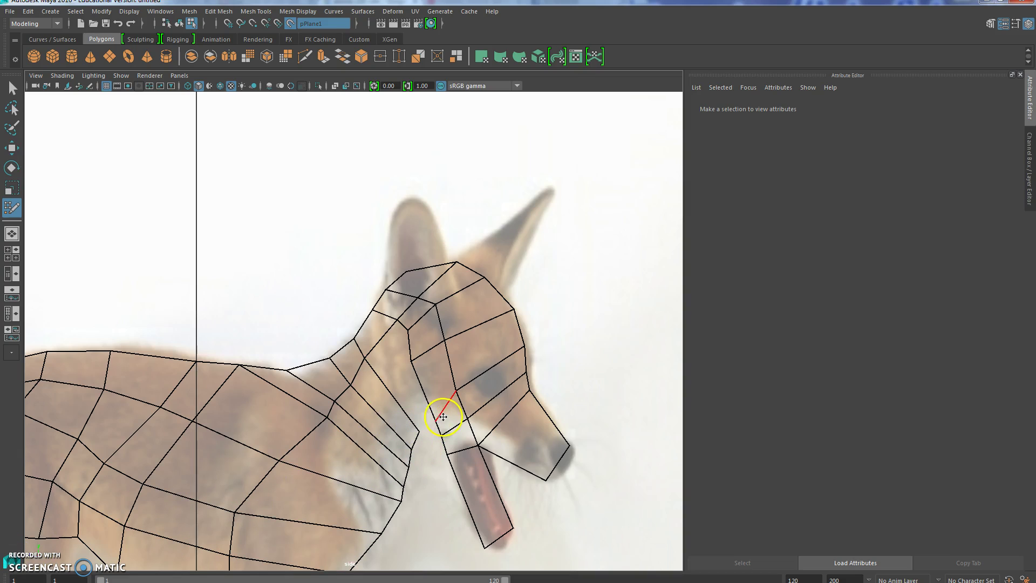
pyautogui.moveTo(412, 358)
pyautogui.mouseDown()
pyautogui.moveTo(425, 395)
pyautogui.moveTo(404, 328)
pyautogui.moveTo(416, 361)
pyautogui.mouseUp()
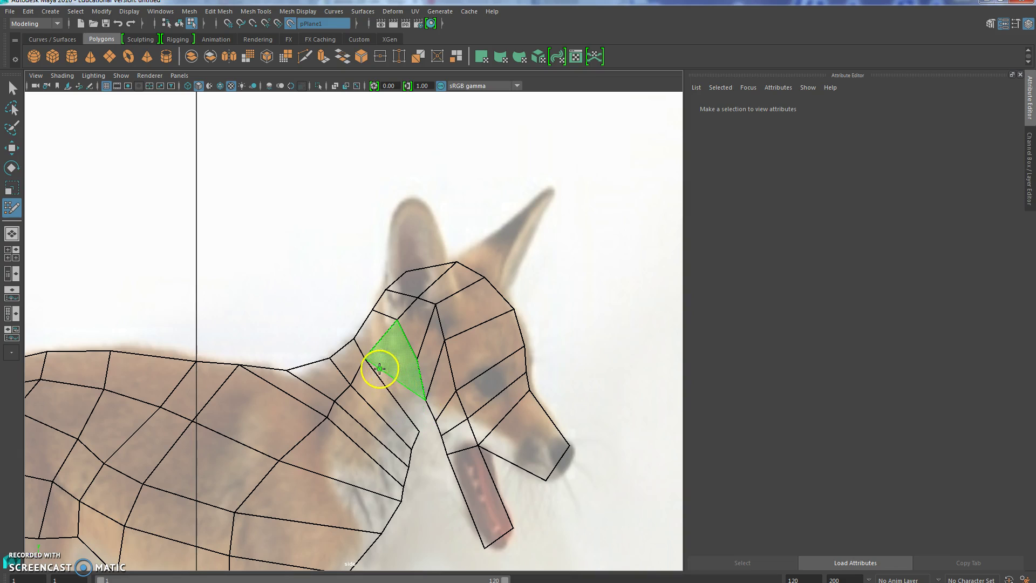
pyautogui.keyDown('shift'); pyautogui.click(383, 366); pyautogui.keyUp('shift')
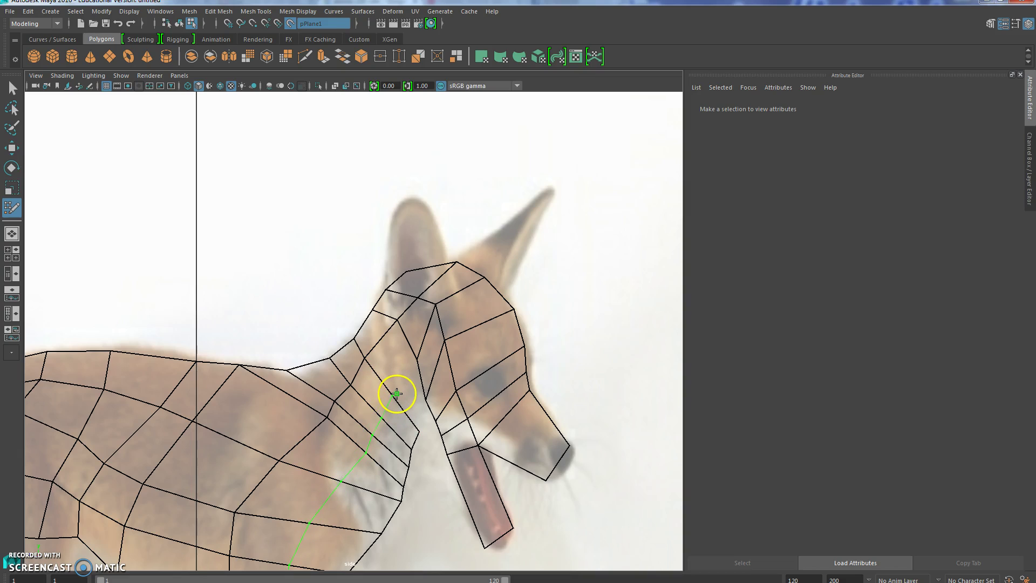
pyautogui.keyDown('ctrl'); pyautogui.click(397, 393); pyautogui.keyUp('ctrl')
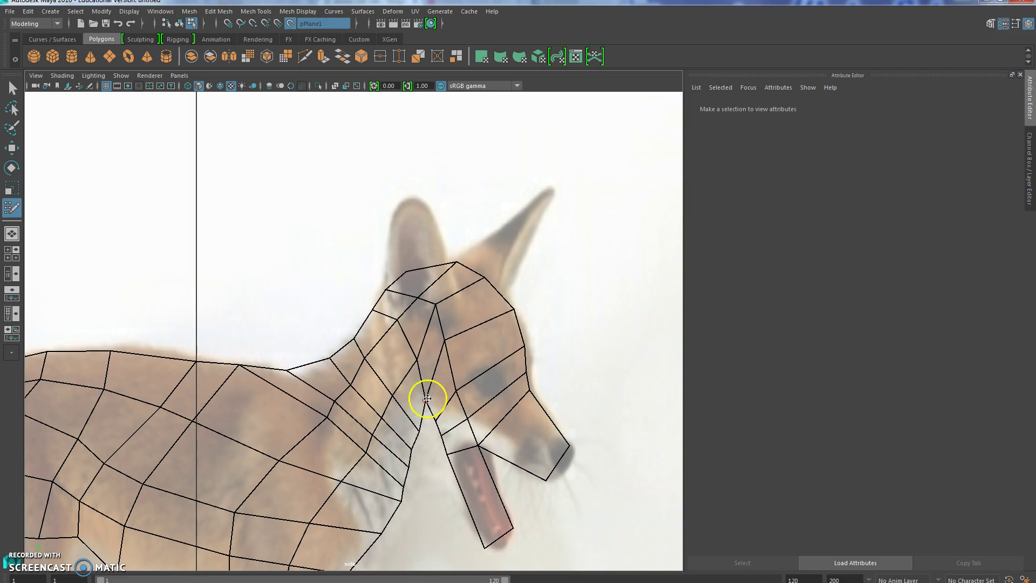
# - Add a quad below the shoulder to start the front leg along the reference image
pyautogui.keyDown('alt'); pyautogui.moveTo(439, 458); pyautogui.dragTo(513, 317, button='middle'); pyautogui.keyUp('alt')
pyautogui.keyDown('alt'); pyautogui.moveTo(460, 403); pyautogui.dragTo(523, 318, button='middle'); pyautogui.keyUp('alt')
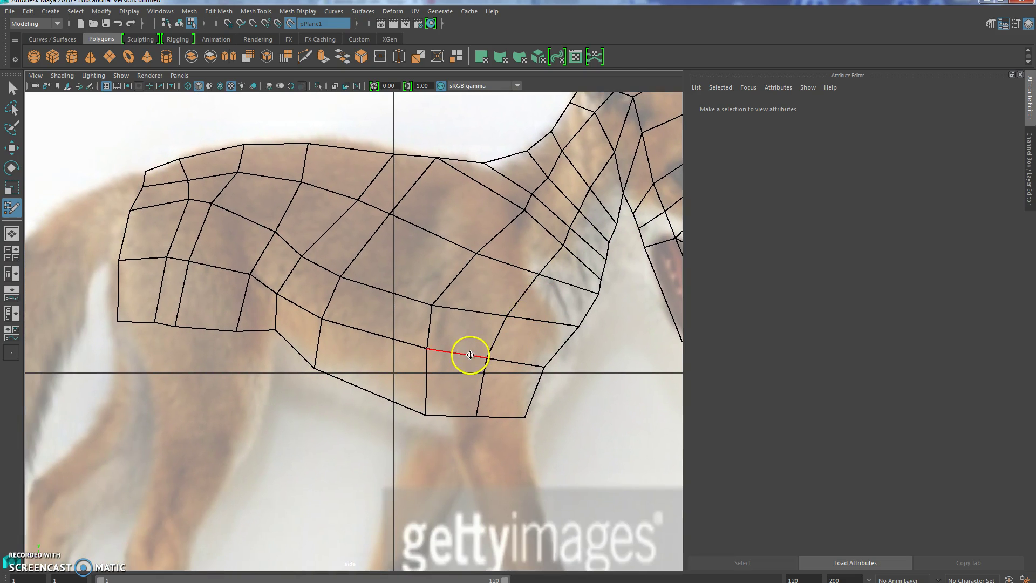
pyautogui.keyDown('alt'); pyautogui.moveTo(470, 354); pyautogui.dragTo(420, 254, button='middle'); pyautogui.keyUp('alt')
pyautogui.keyDown('alt'); pyautogui.moveTo(446, 393); pyautogui.dragTo(411, 269, button='middle'); pyautogui.keyUp('alt')
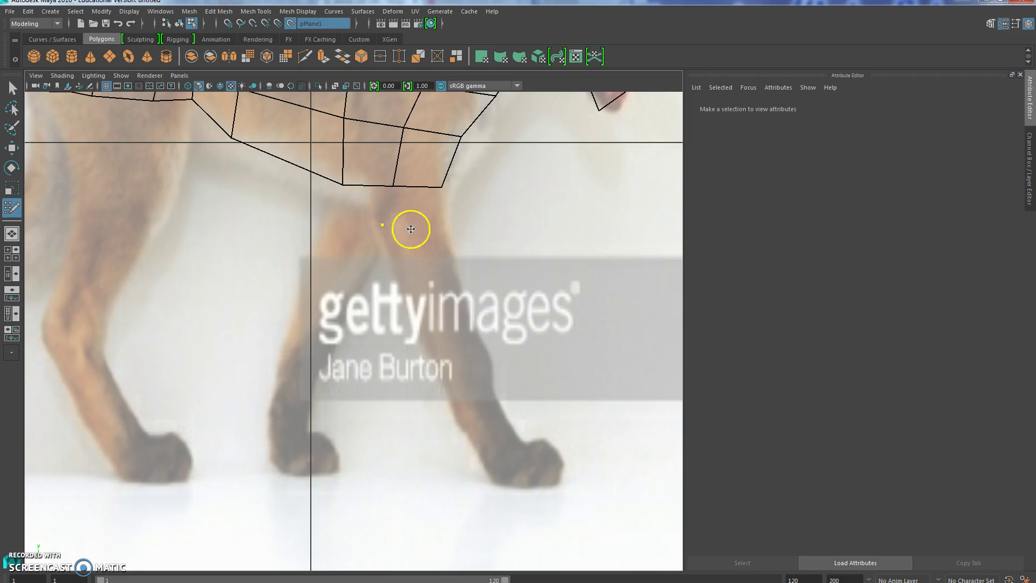
pyautogui.keyDown('shift'); pyautogui.click(421, 215); pyautogui.keyUp('shift')
# - Reshape the lower edge of the hindquarters by moving its vertices to follow the rump and the top of the thigh
pyautogui.keyDown('alt'); pyautogui.moveTo(381, 307); pyautogui.dragTo(660, 433, button='middle'); pyautogui.keyUp('alt')
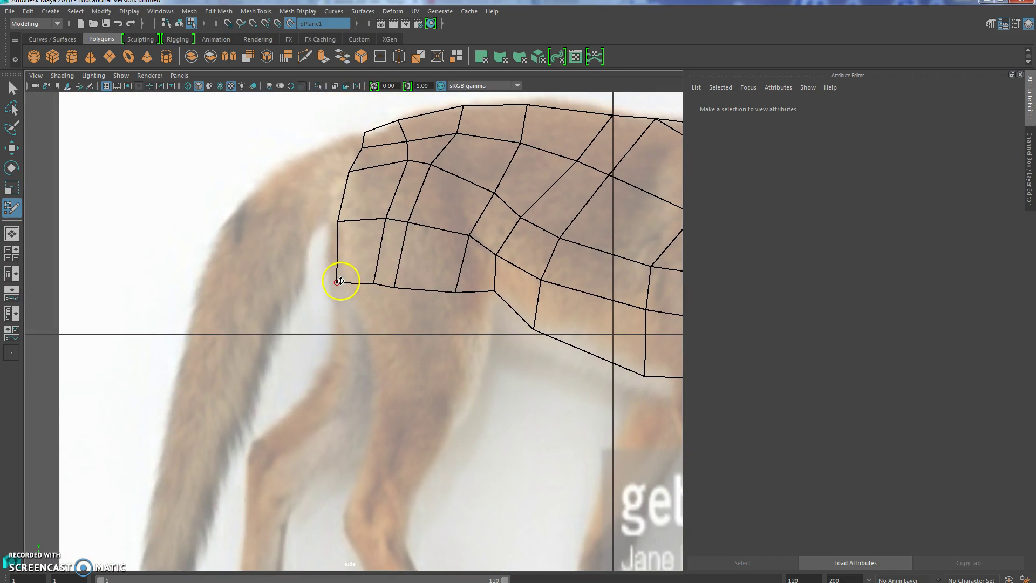
pyautogui.moveTo(338, 280); pyautogui.dragTo(351, 282)
pyautogui.moveTo(460, 290); pyautogui.dragTo(480, 298)
pyautogui.moveTo(377, 284); pyautogui.dragTo(339, 246)
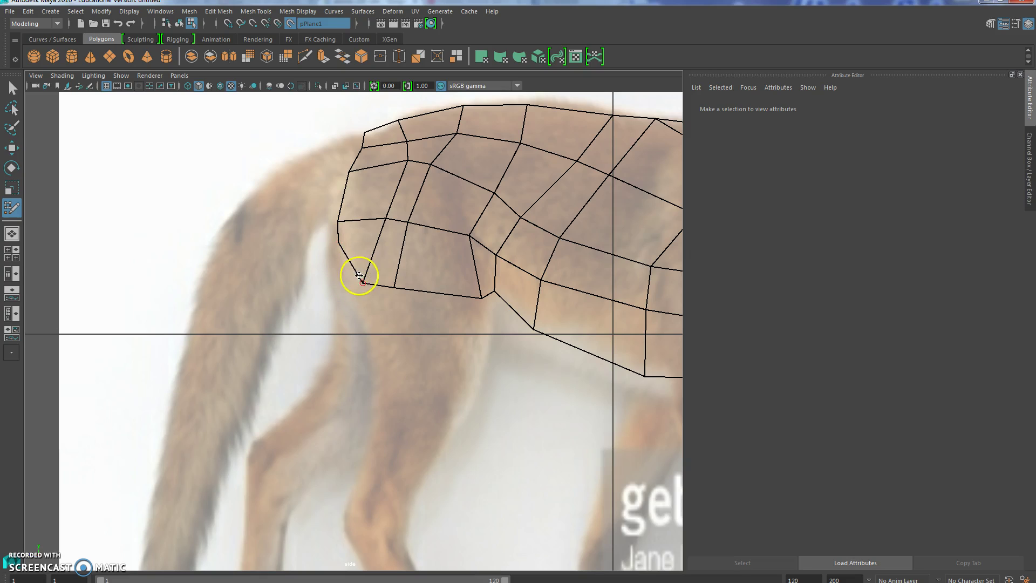
pyautogui.moveTo(365, 282); pyautogui.dragTo(352, 271)
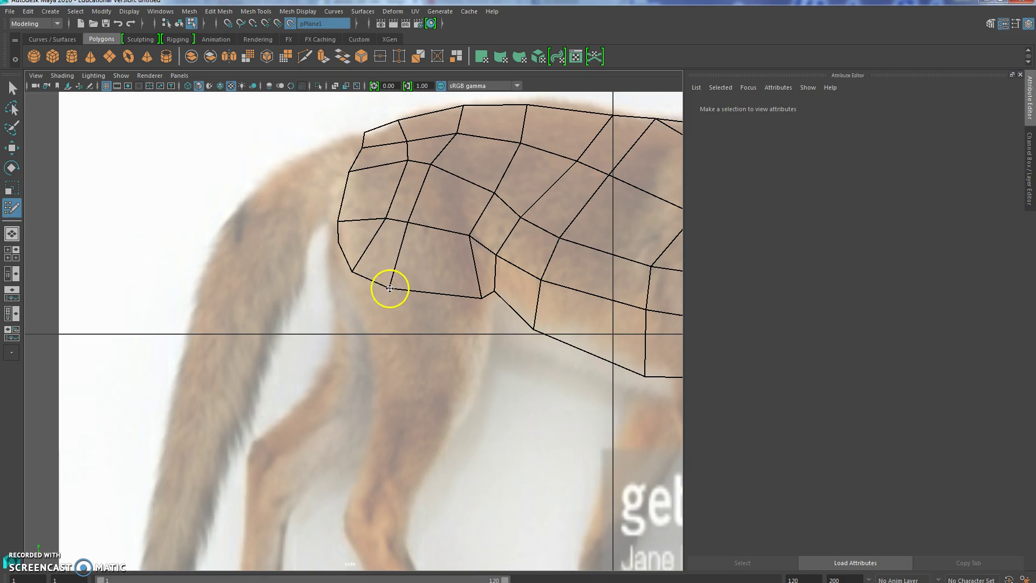
pyautogui.moveTo(389, 288); pyautogui.dragTo(375, 283)
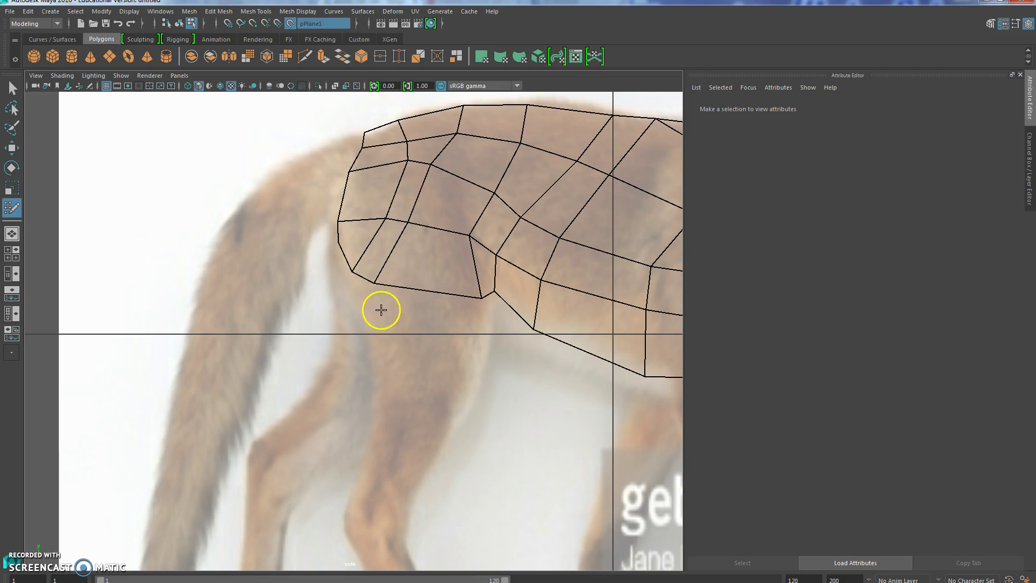
# - Extend the near hind leg downward with two quads and fit the upper thigh vertices to the leg's outline
pyautogui.click(479, 342)
pyautogui.keyDown('shift'); pyautogui.click(427, 318); pyautogui.keyUp('shift')
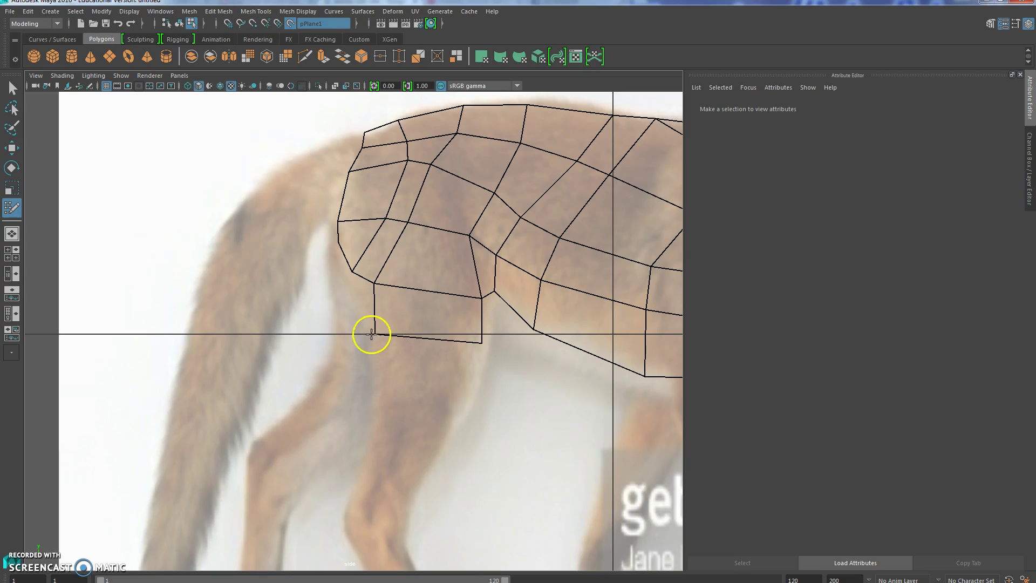
pyautogui.moveTo(373, 285); pyautogui.dragTo(358, 296)
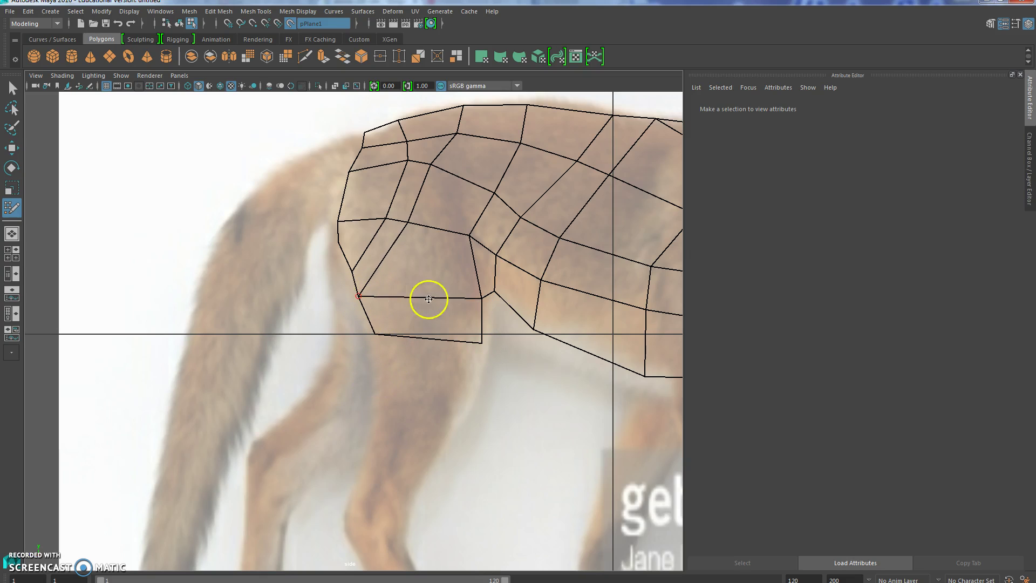
pyautogui.moveTo(479, 299); pyautogui.dragTo(488, 311)
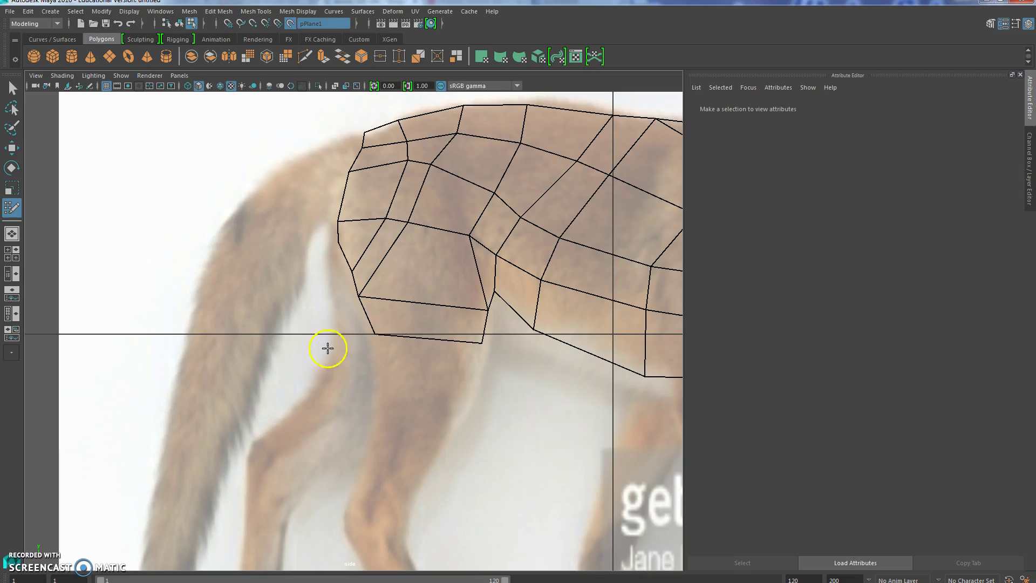
pyautogui.click(468, 391)
pyautogui.keyDown('shift'); pyautogui.click(439, 377); pyautogui.keyUp('shift')
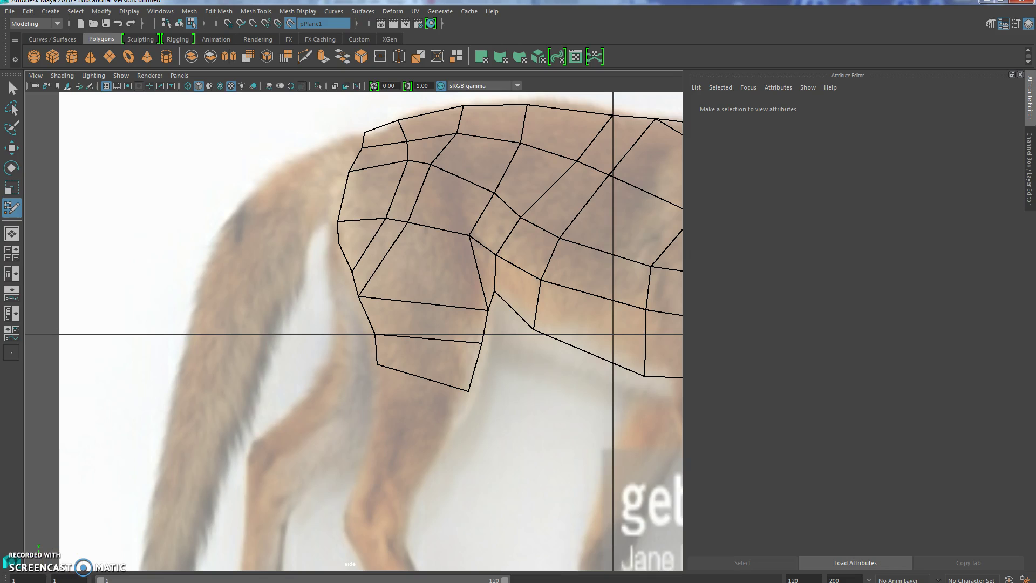
# - Leave Quad Draw and select the whole traced fox mesh in object mode
pyautogui.press('a')
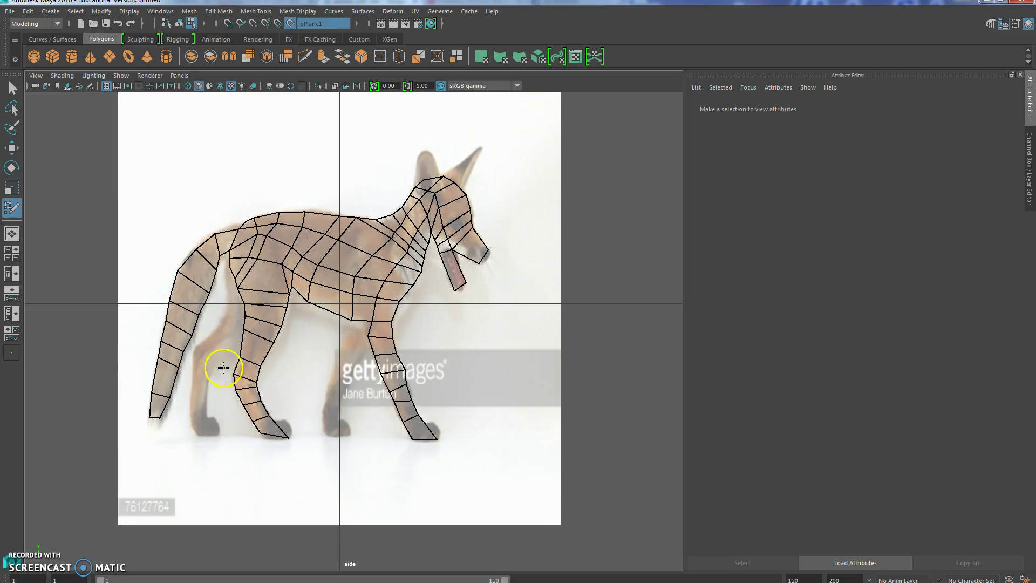
pyautogui.press('q')
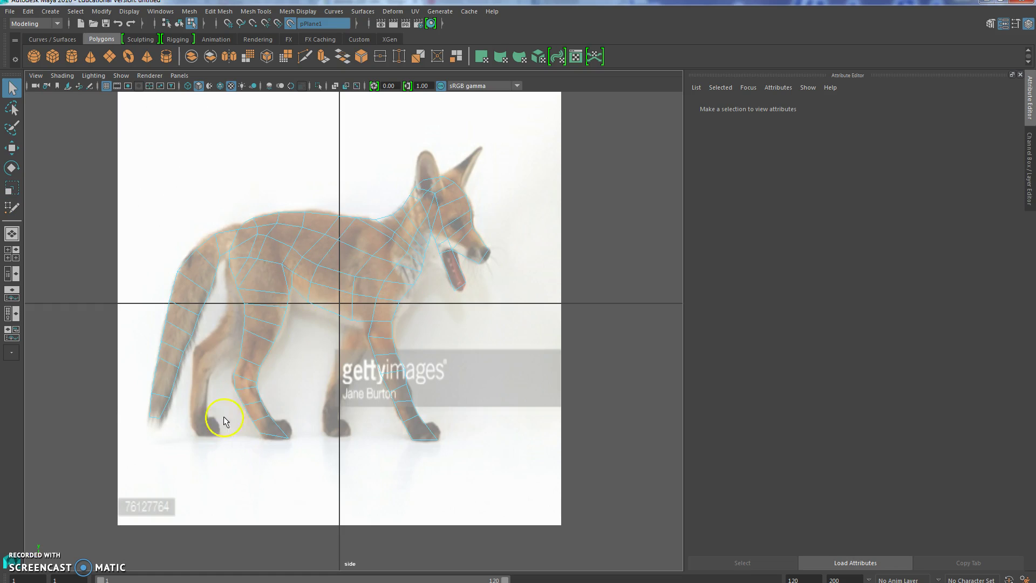
pyautogui.moveTo(343, 275); pyautogui.dragTo(505, 300, button='right')
pyautogui.click(378, 268)
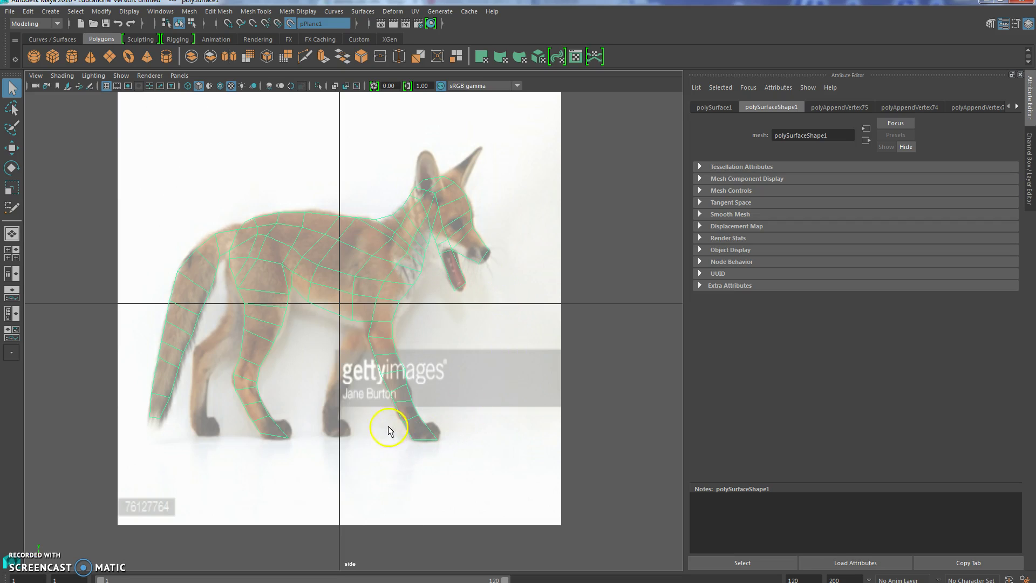
# - Switch to the perspective view and delete the live reference plane pPlane1
pyautogui.keyDown('alt'); pyautogui.moveTo(390, 430); pyautogui.dragTo(324, 434); pyautogui.keyUp('alt')
pyautogui.click(18, 229)
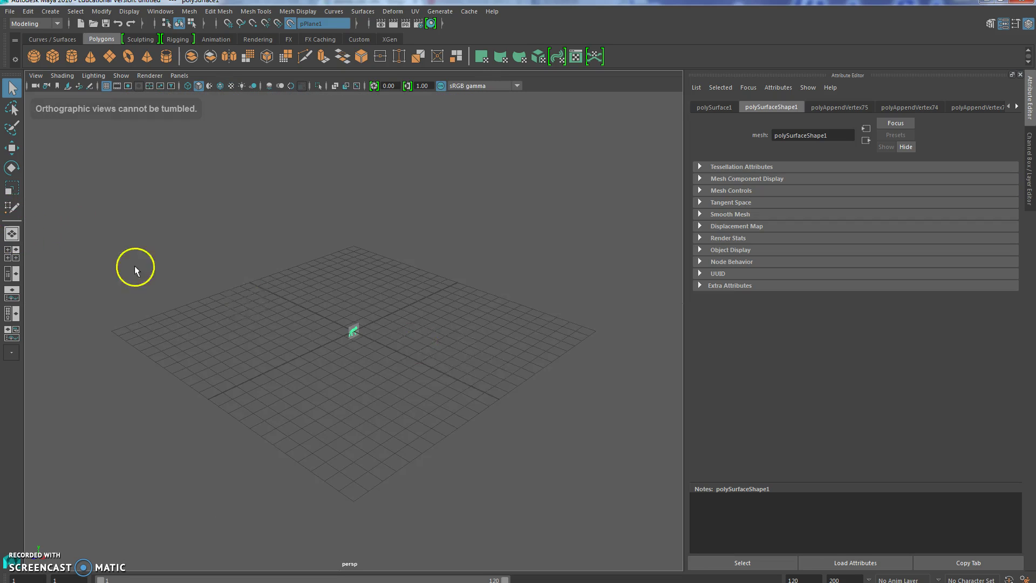
pyautogui.scroll(4, 384, 344)
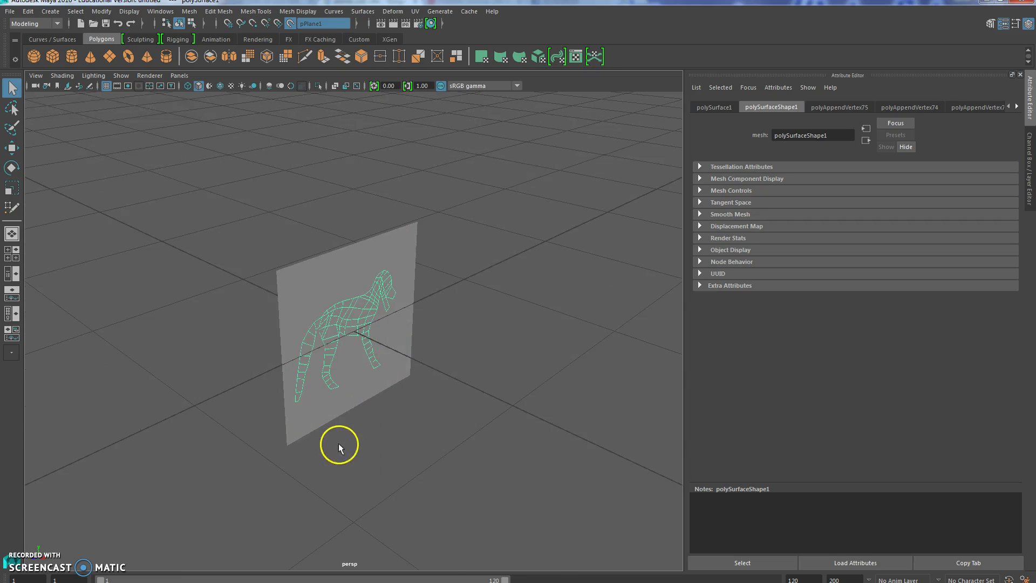
pyautogui.moveTo(340, 442)
pyautogui.keyDown('alt'); pyautogui.mouseDown()
pyautogui.moveTo(481, 416)
pyautogui.moveTo(340, 430)
pyautogui.mouseUp(); pyautogui.keyUp('alt')
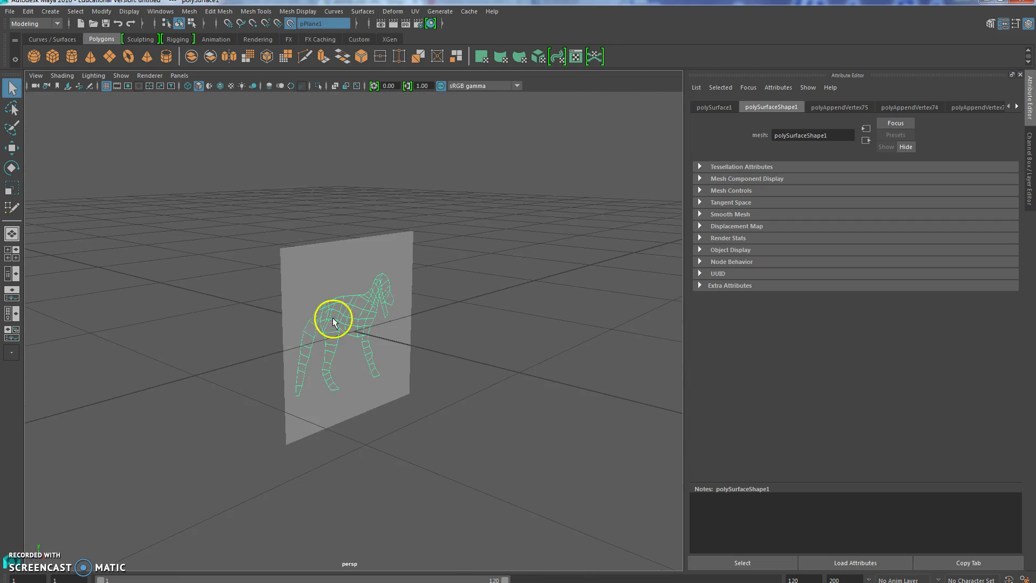
pyautogui.keyDown('alt'); pyautogui.moveTo(330, 317); pyautogui.dragTo(205, 431); pyautogui.keyUp('alt')
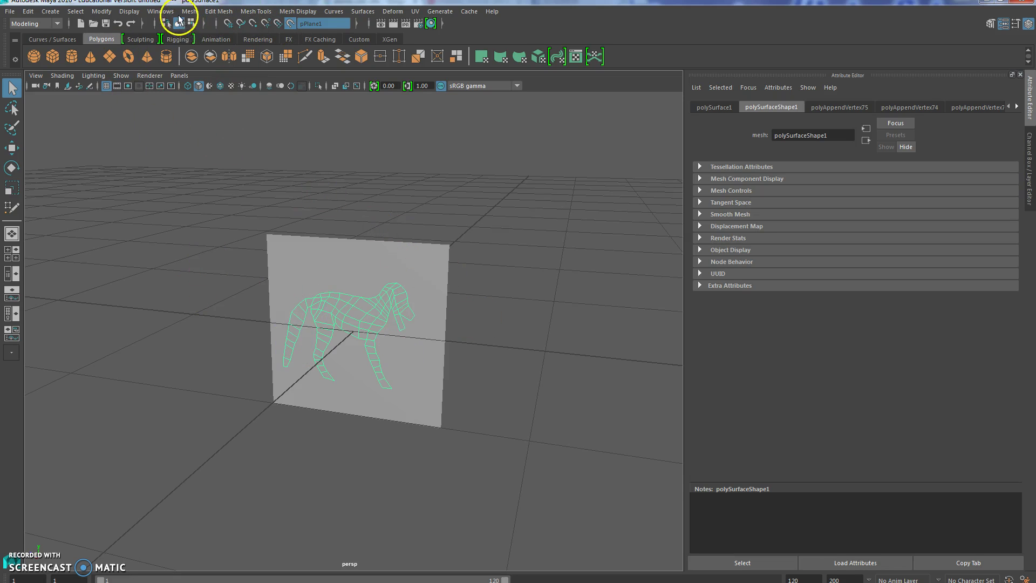
pyautogui.click(167, 10)
pyautogui.click(183, 110)
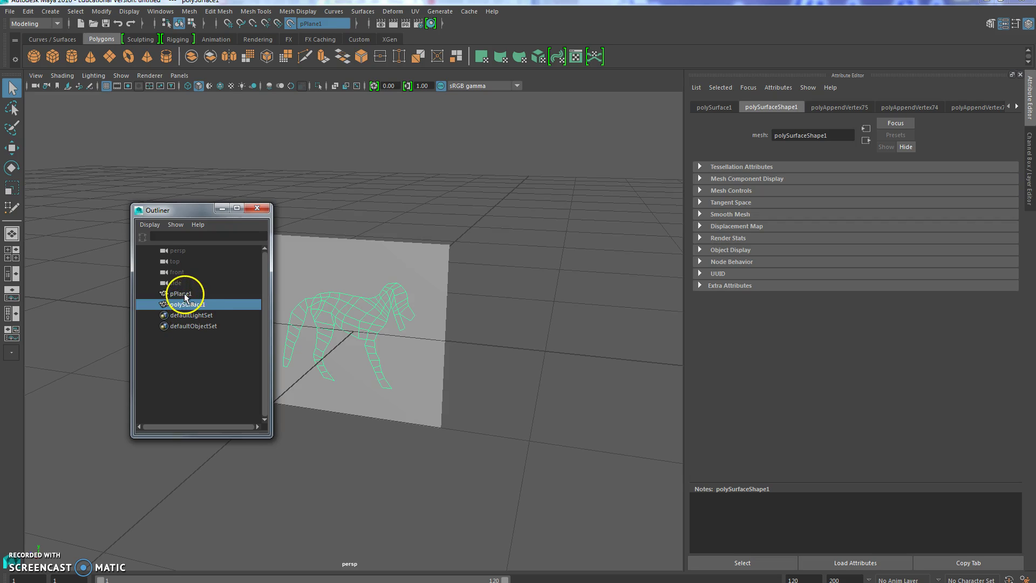
pyautogui.click(181, 293)
pyautogui.press('Delete')
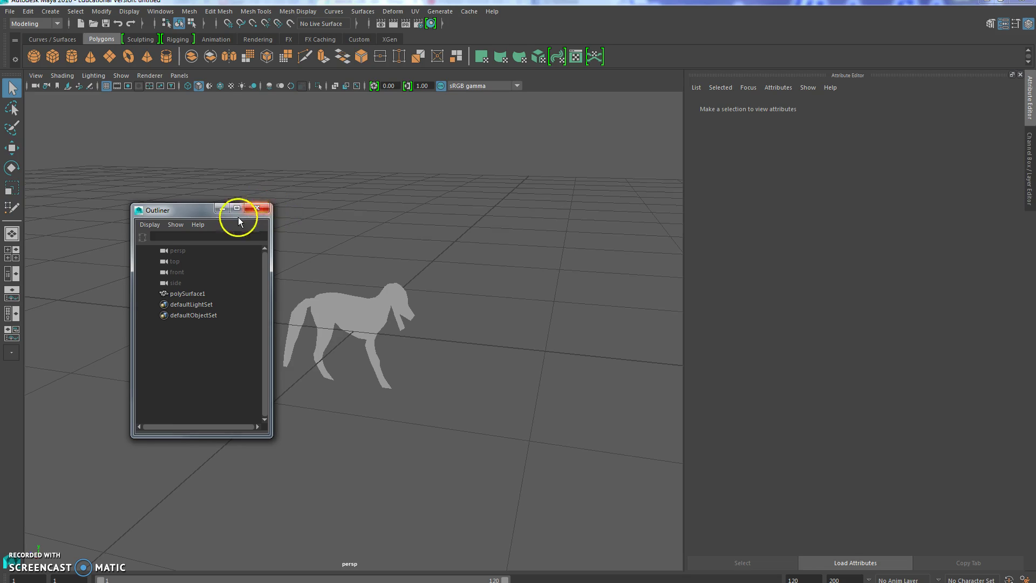
pyautogui.click(264, 210)
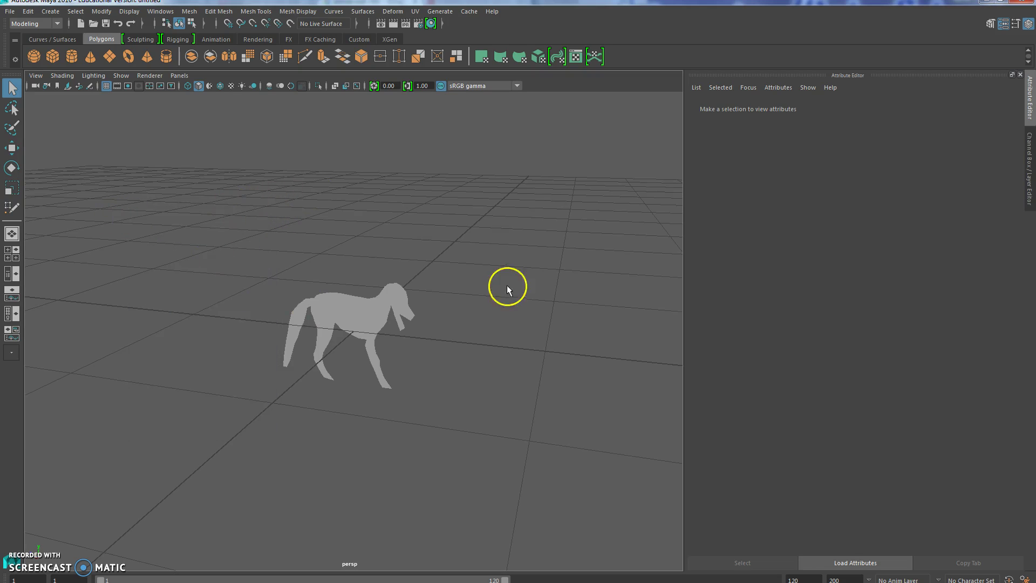
# - Create a new polygon plane, assign the existing animal_image material to it and display its texture
pyautogui.click(109, 56)
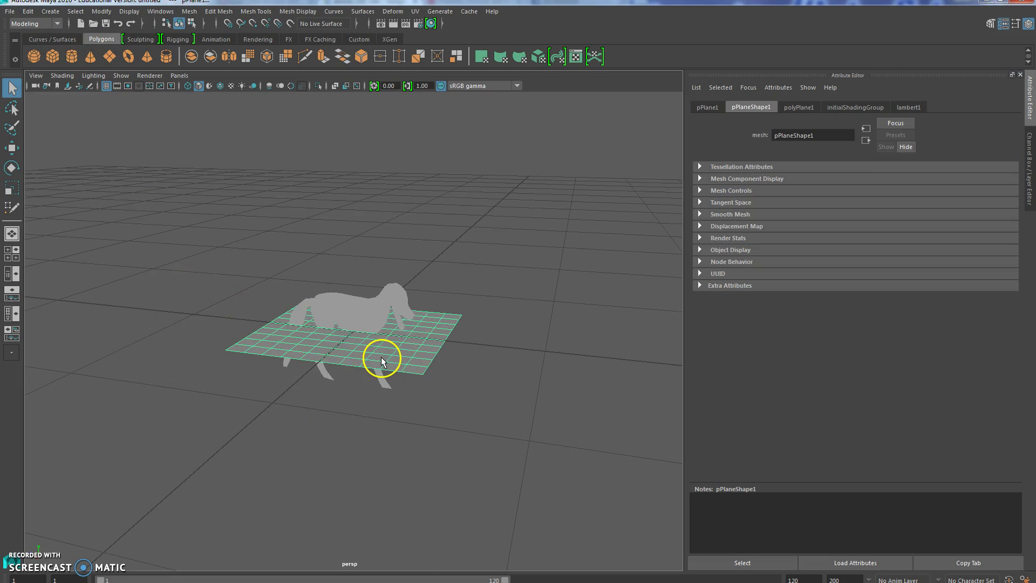
pyautogui.moveTo(382, 330); pyautogui.dragTo(378, 581, button='right')
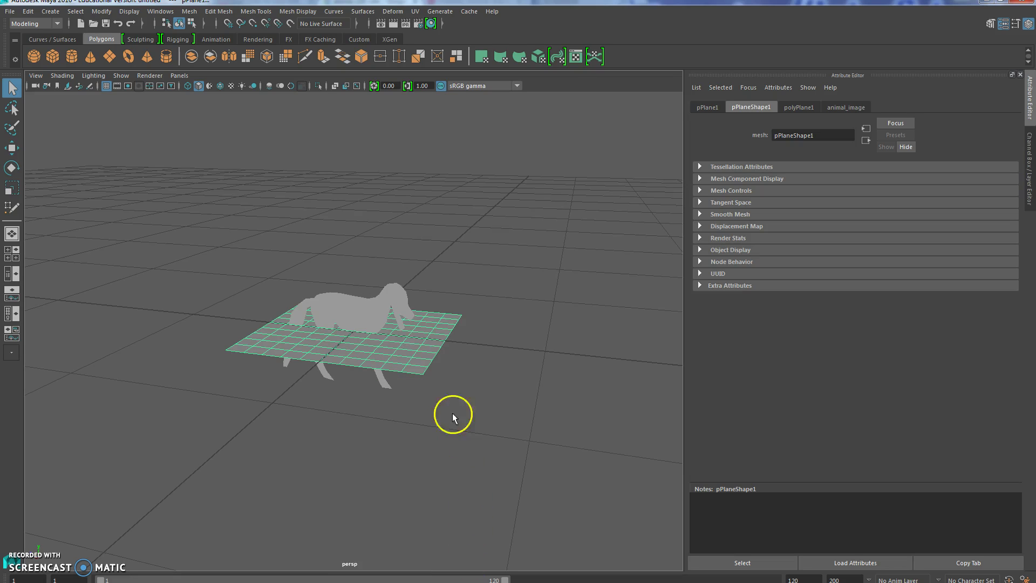
pyautogui.press('6')
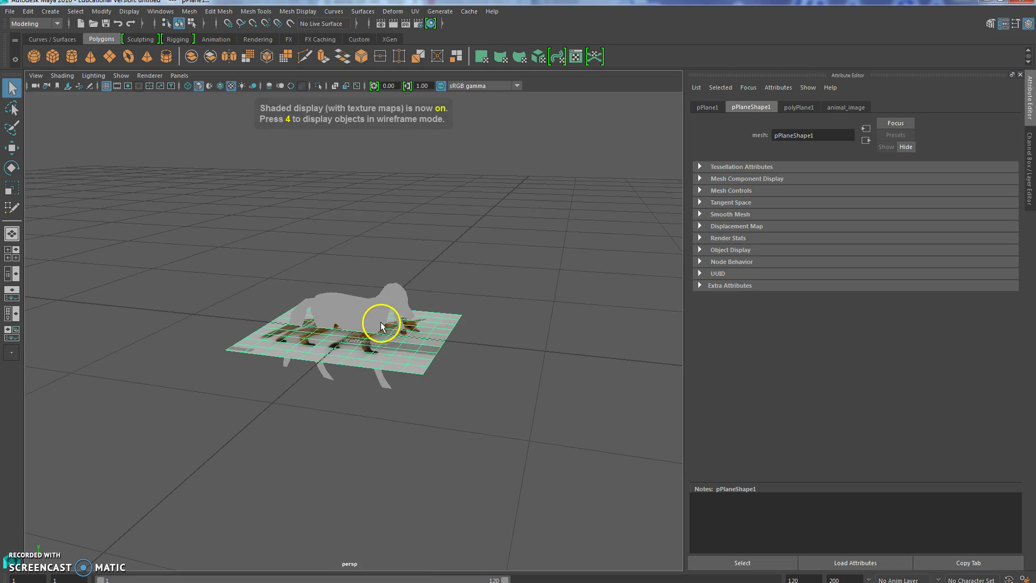
# - Rotate the textured plane upright and move it behind and beyond the fox mesh's head as a visual reference
pyautogui.press('e')
pyautogui.moveTo(347, 293); pyautogui.dragTo(333, 394)
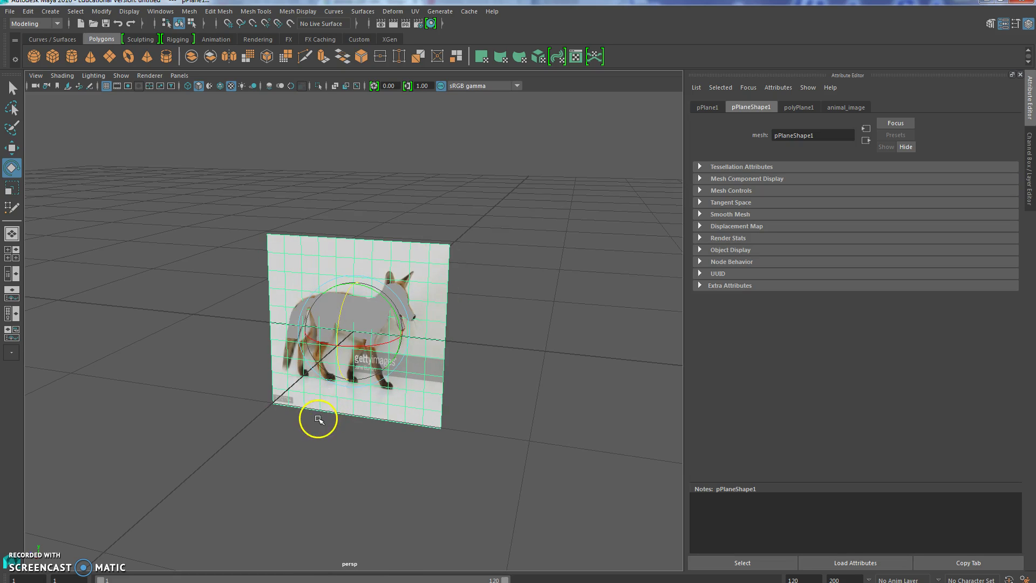
pyautogui.press('w')
pyautogui.moveTo(330, 355); pyautogui.dragTo(428, 273)
pyautogui.keyDown('alt'); pyautogui.moveTo(346, 470); pyautogui.dragTo(372, 455); pyautogui.keyUp('alt')
pyautogui.moveTo(331, 322); pyautogui.dragTo(414, 319)
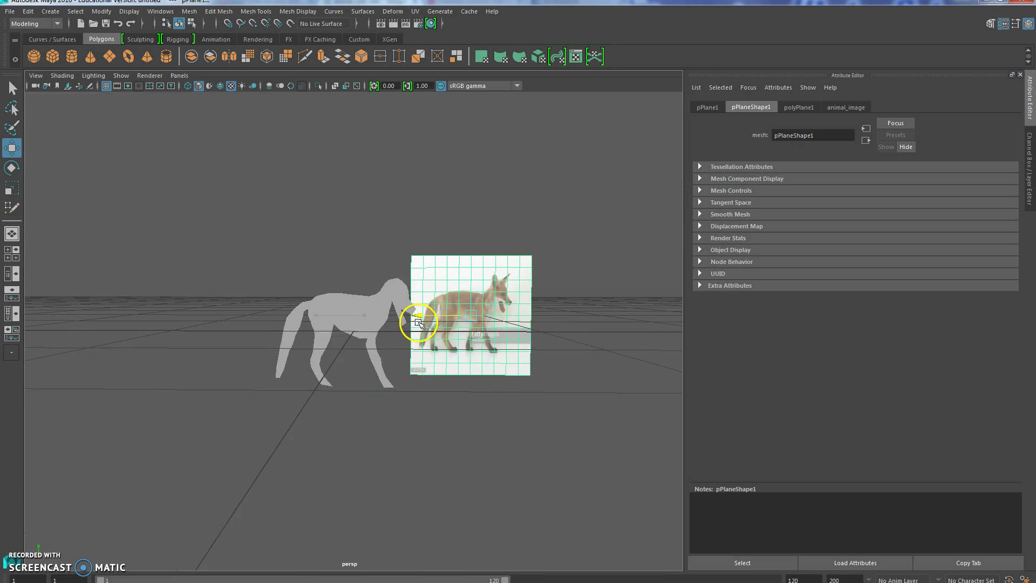
# - Extrude all faces of the fox mesh sideways with a Local Translate Z of about 0.180 to give the body thickness
pyautogui.keyDown('alt'); pyautogui.moveTo(322, 383); pyautogui.dragTo(356, 345, button='right'); pyautogui.keyUp('alt')
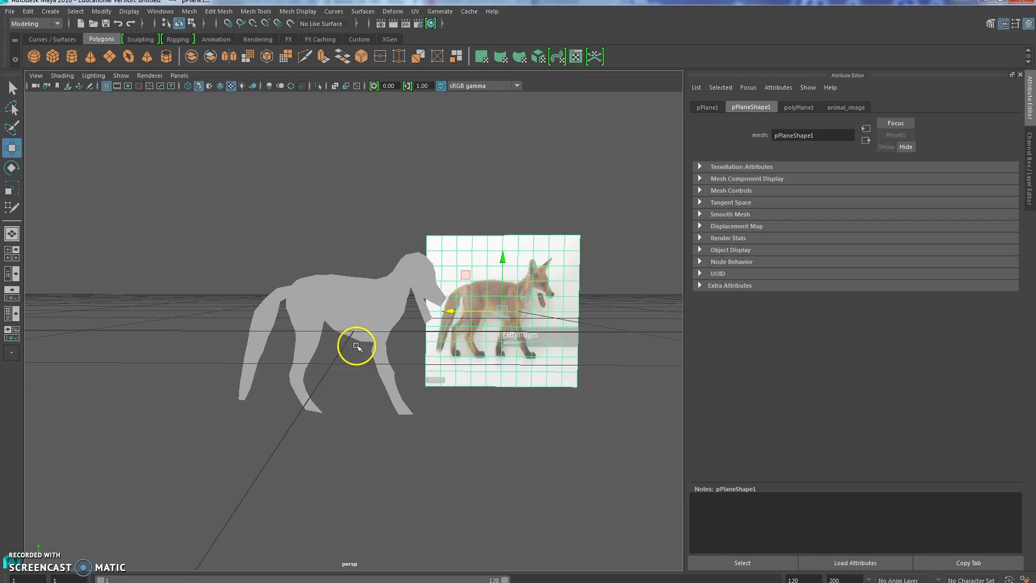
pyautogui.click(354, 322)
pyautogui.keyDown('alt'); pyautogui.moveTo(347, 393); pyautogui.dragTo(275, 409); pyautogui.keyUp('alt')
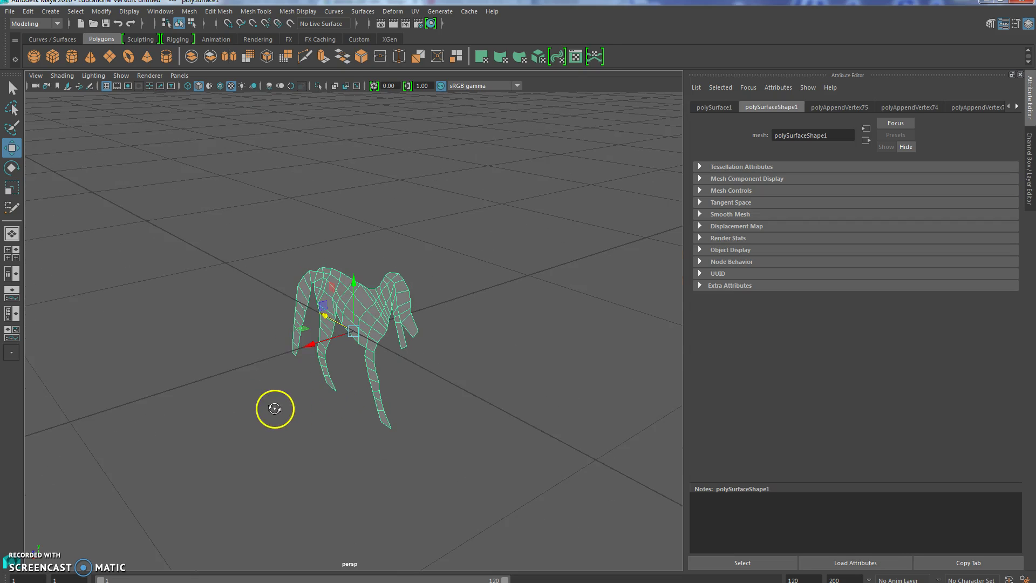
pyautogui.click(326, 54)
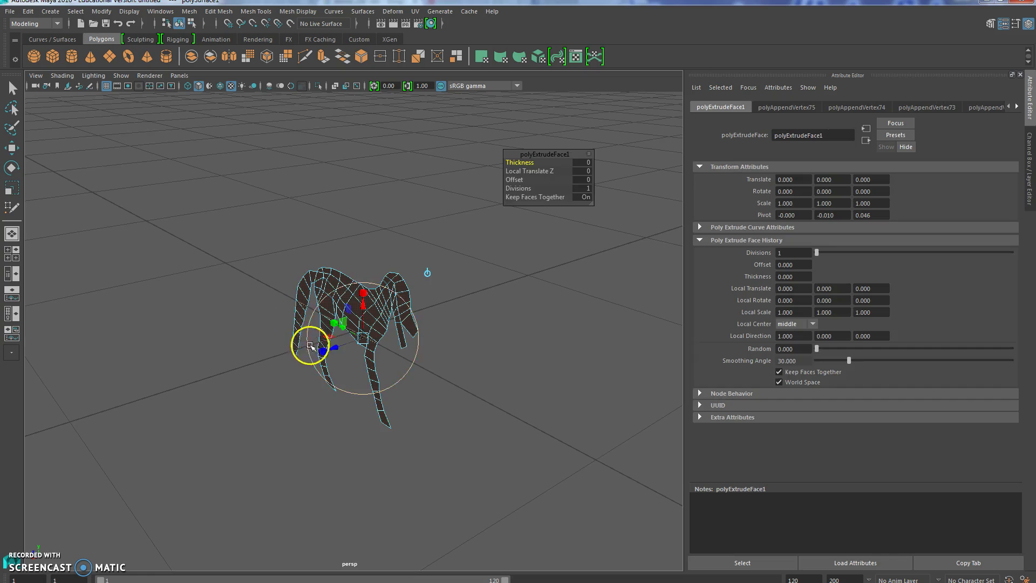
pyautogui.moveTo(327, 349); pyautogui.dragTo(292, 358)
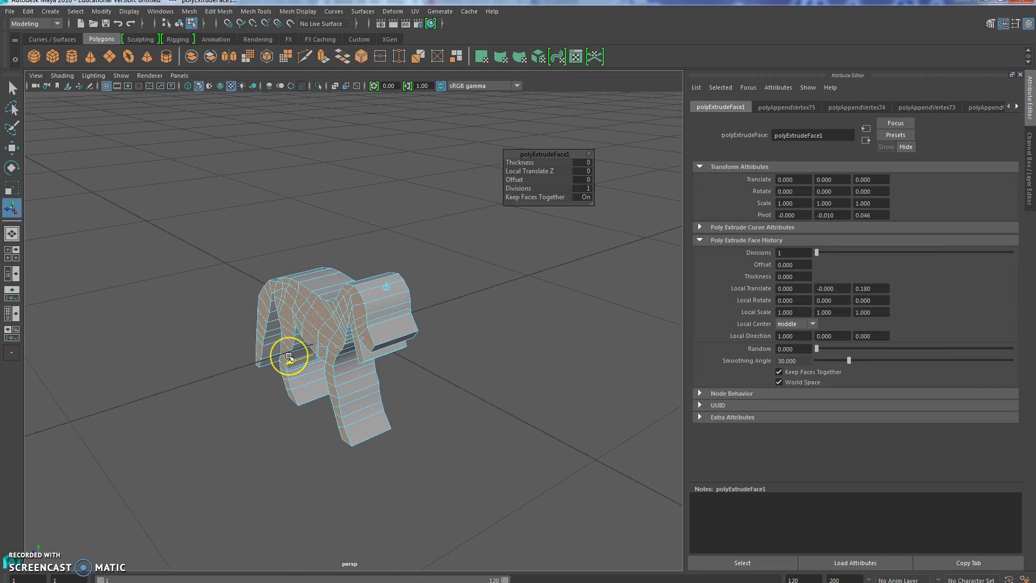
pyautogui.keyDown('alt'); pyautogui.moveTo(303, 430); pyautogui.dragTo(344, 426); pyautogui.keyUp('alt')
pyautogui.press('q')
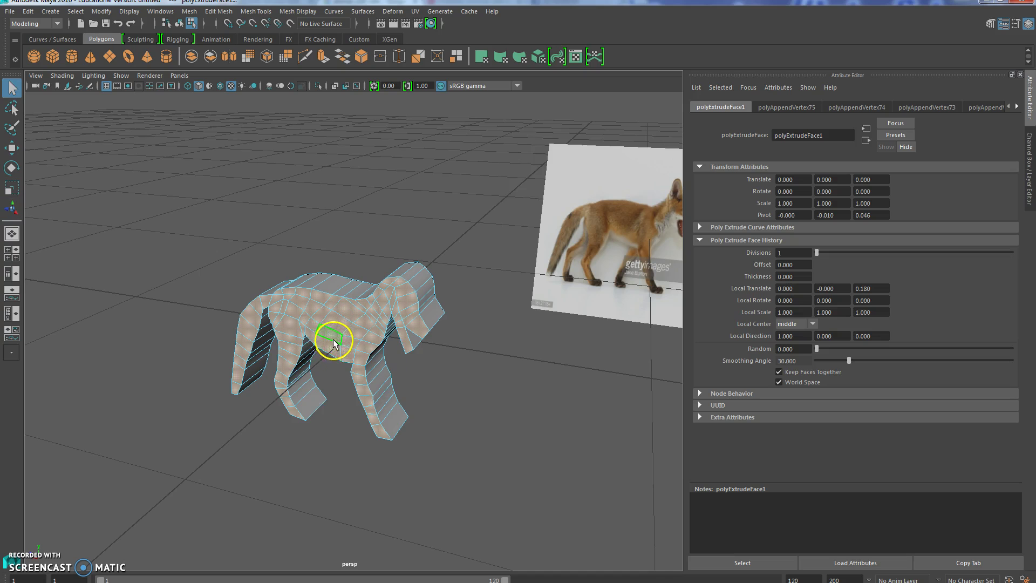
pyautogui.keyDown('alt'); pyautogui.moveTo(362, 348); pyautogui.dragTo(383, 324); pyautogui.keyUp('alt')
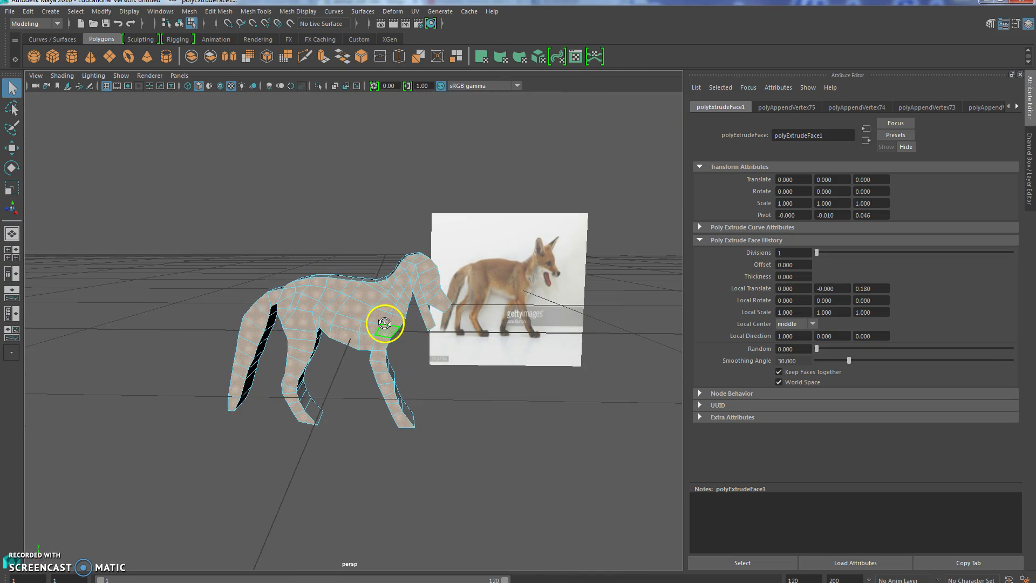
# - Clear the face selection on the extruded fox mesh
pyautogui.press('super')
pyautogui.press('super')
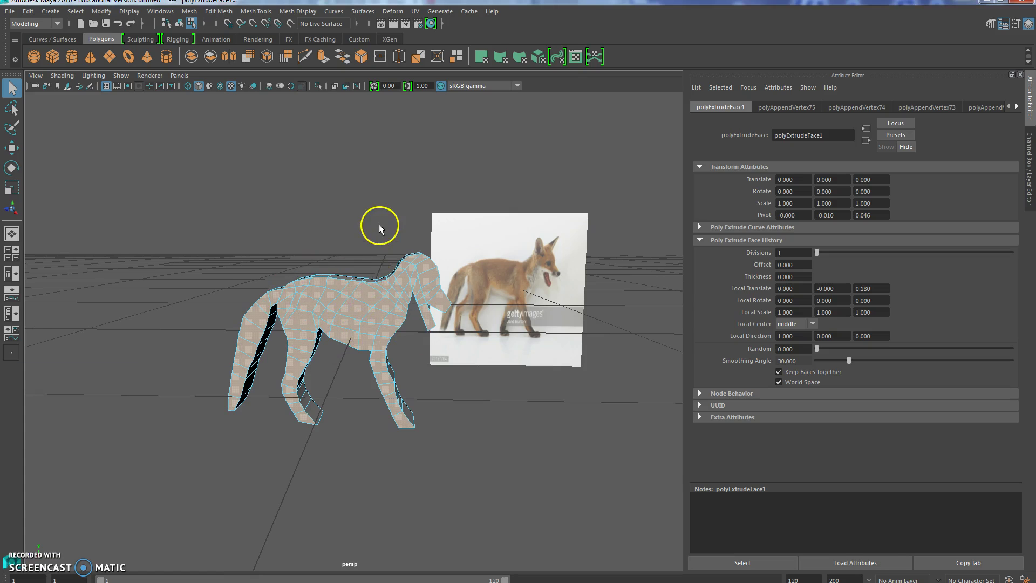
pyautogui.click(376, 224)
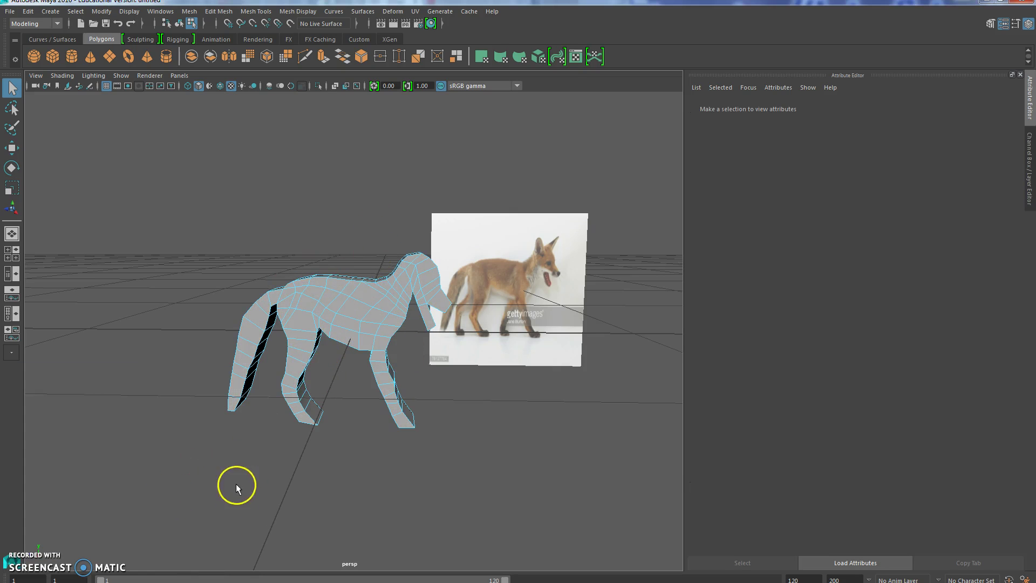
# - Insert two lengthwise edge loops across the fox's thickness in the front view, one about a fifth of the width in from each side
pyautogui.keyDown('alt'); pyautogui.moveTo(351, 370); pyautogui.dragTo(301, 406); pyautogui.keyUp('alt')
pyautogui.press('super')
pyautogui.press('super')
pyautogui.click(360, 312)
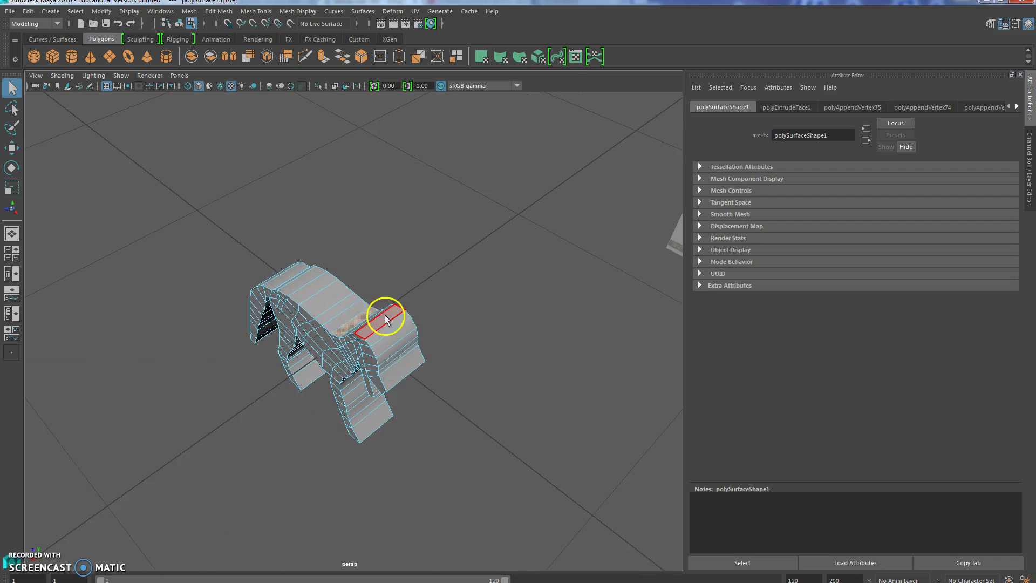
pyautogui.click(300, 12)
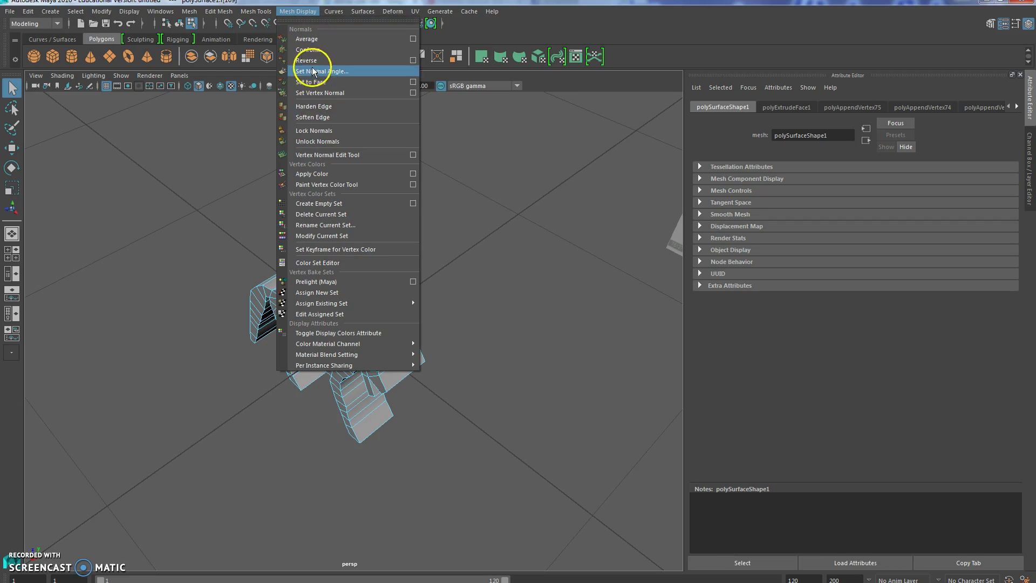
pyautogui.moveTo(325, 16)
pyautogui.moveTo(259, 13)
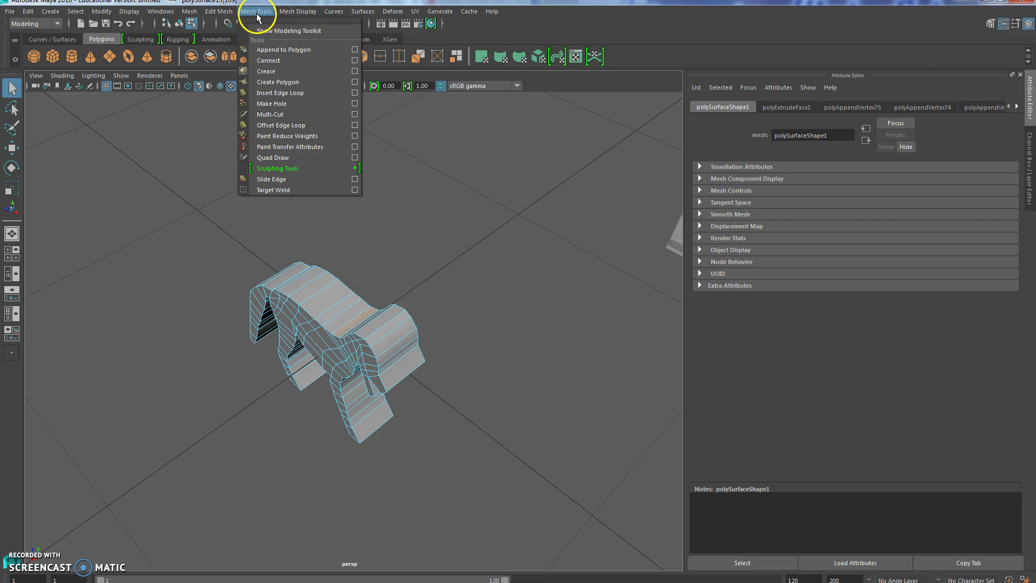
pyautogui.click(274, 92)
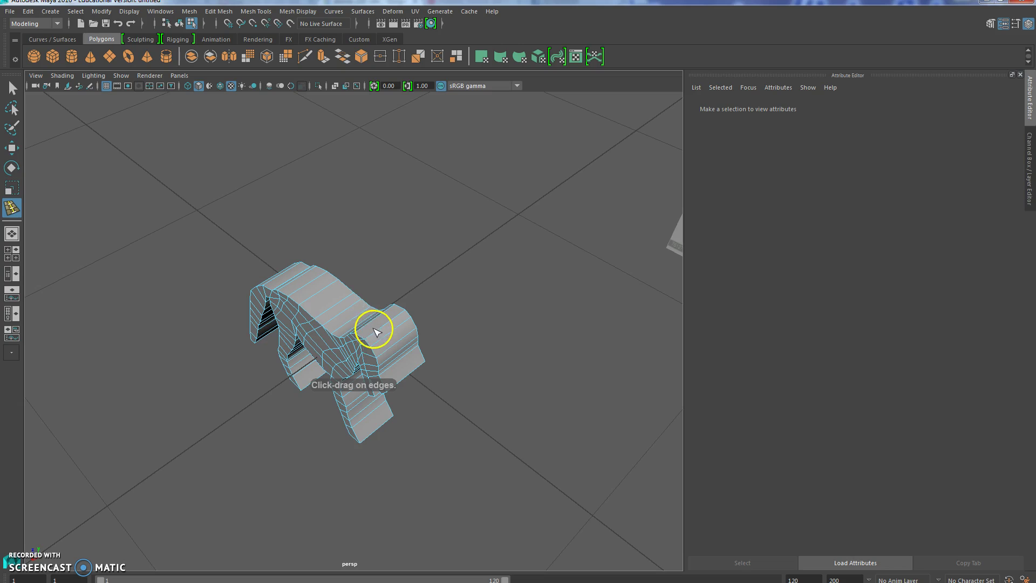
pyautogui.moveTo(380, 335)
pyautogui.mouseDown()
pyautogui.moveTo(370, 329)
pyautogui.moveTo(381, 323)
pyautogui.mouseUp()
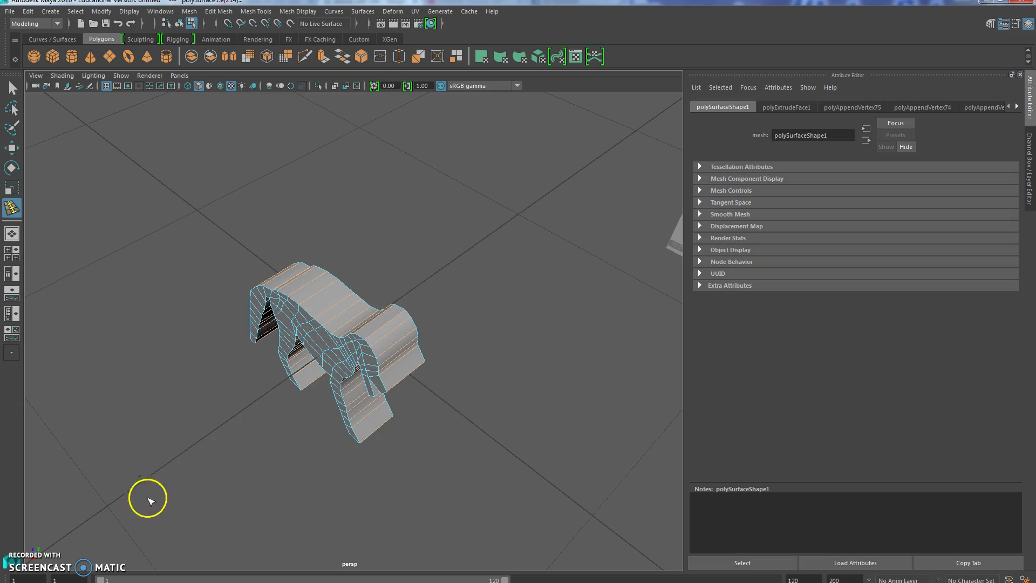
pyautogui.click(12, 253)
pyautogui.press('space')
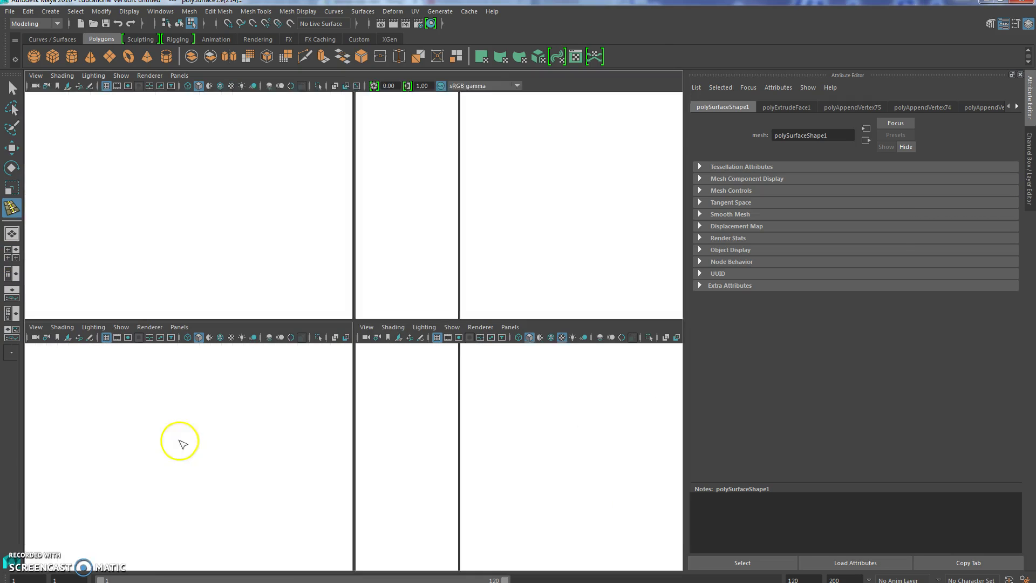
pyautogui.press('f')
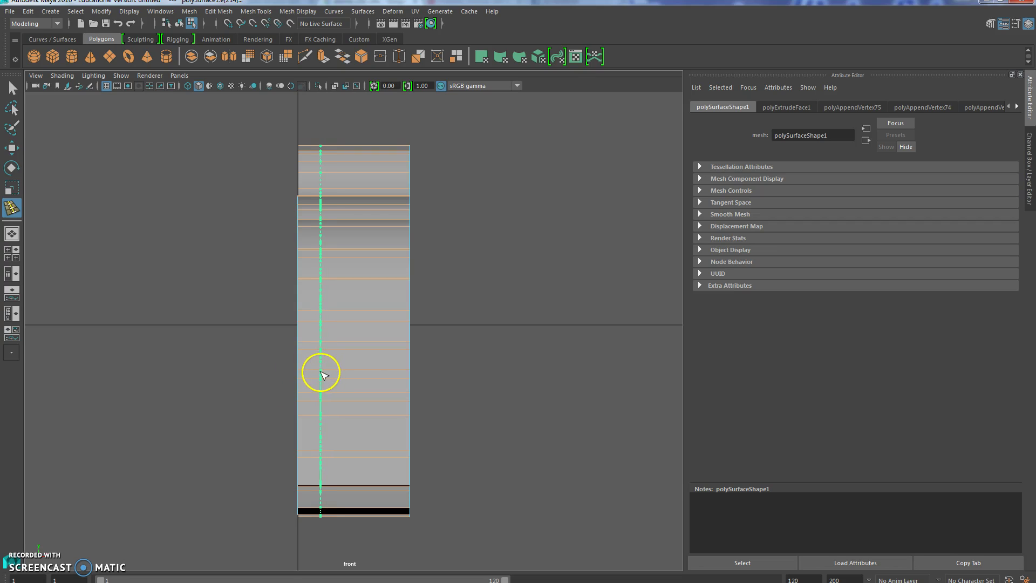
pyautogui.keyDown('ctrl'); pyautogui.click(321, 371); pyautogui.keyUp('ctrl')
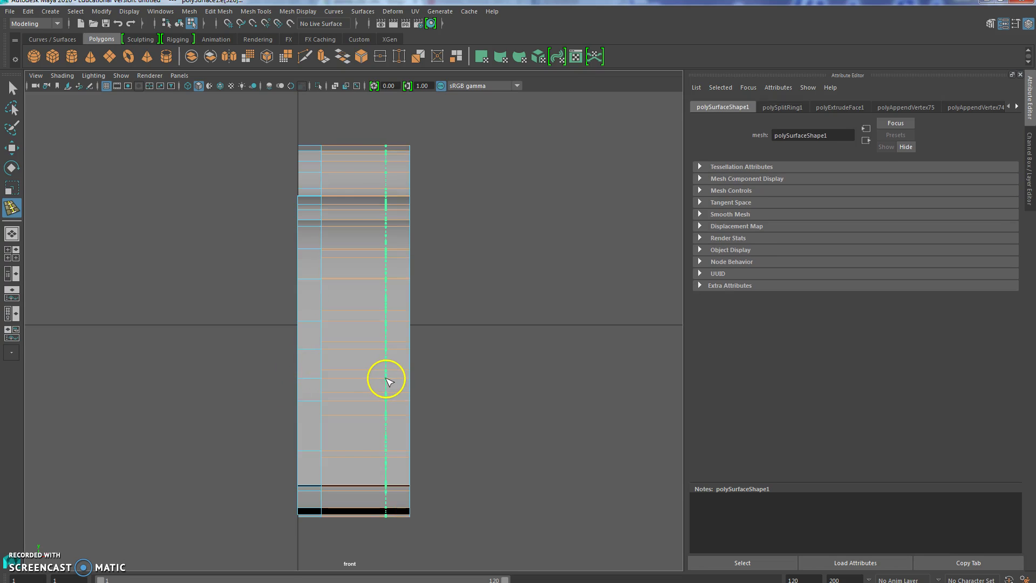
pyautogui.keyDown('ctrl'); pyautogui.click(386, 378); pyautogui.keyUp('ctrl')
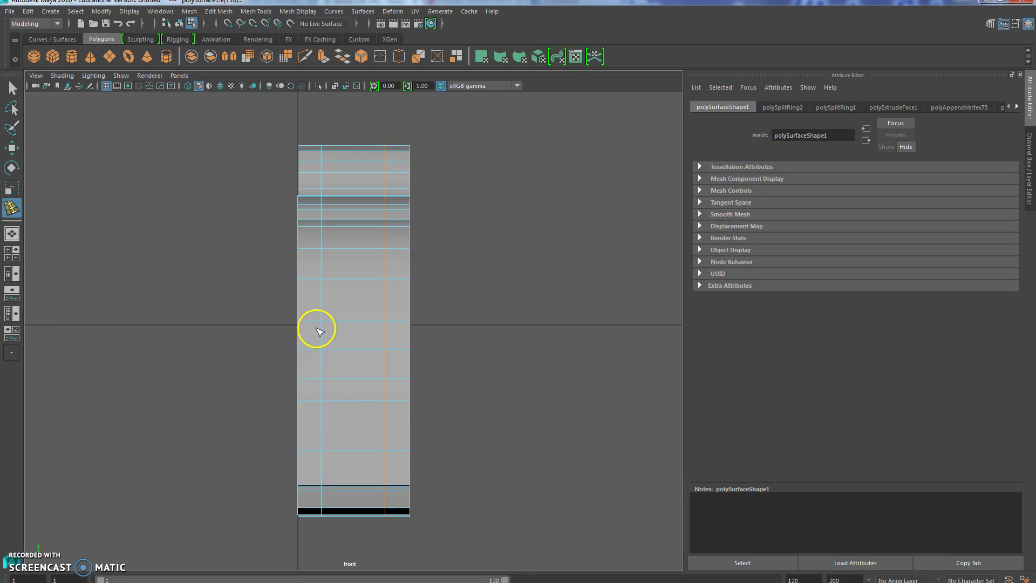
# - Switch to face selection and select the middle column of faces over the lower half of the fox in the front view
pyautogui.press('q')
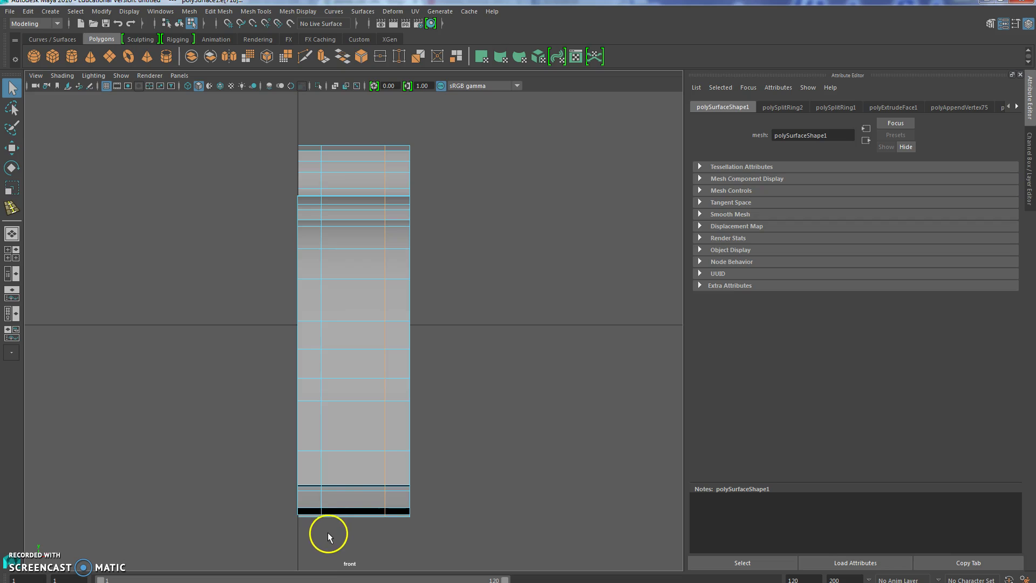
pyautogui.moveTo(335, 523); pyautogui.dragTo(348, 369, button='right')
pyautogui.moveTo(360, 444); pyautogui.dragTo(364, 323)
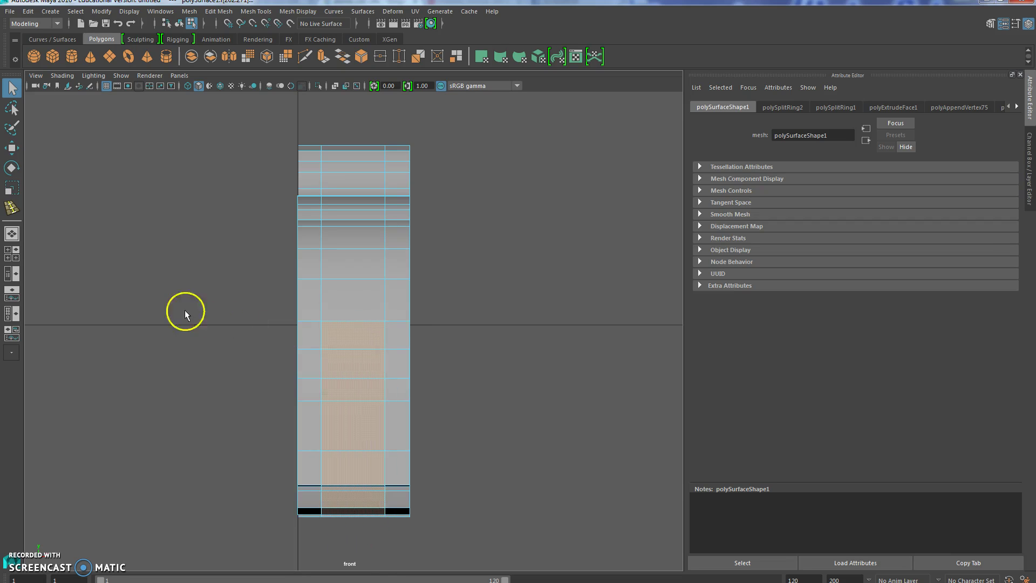
pyautogui.click(12, 235)
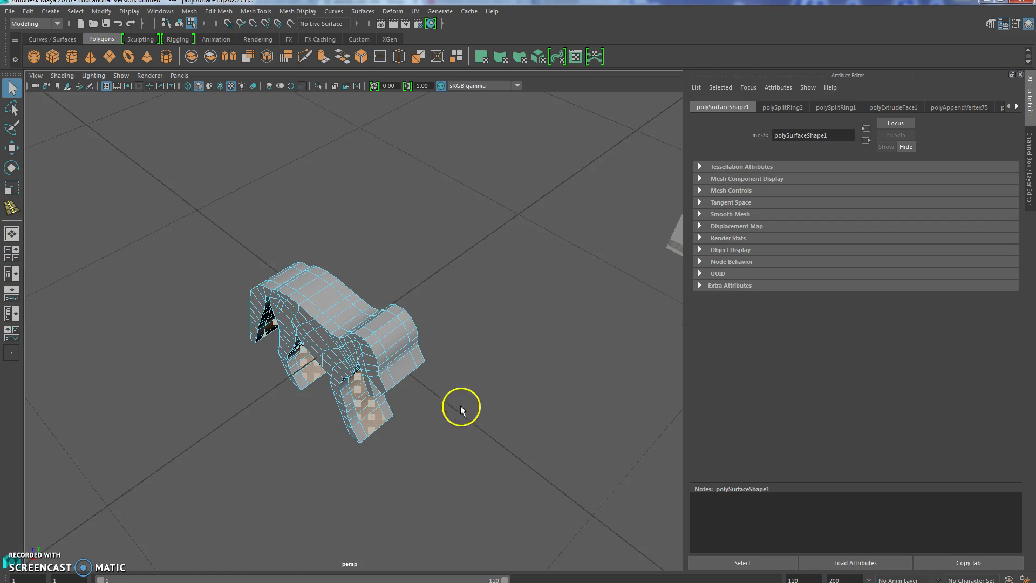
# - Check the face selection from below and remove the faces on the tail's leg-facing side from it
pyautogui.keyDown('alt'); pyautogui.moveTo(407, 463); pyautogui.dragTo(382, 370); pyautogui.keyUp('alt')
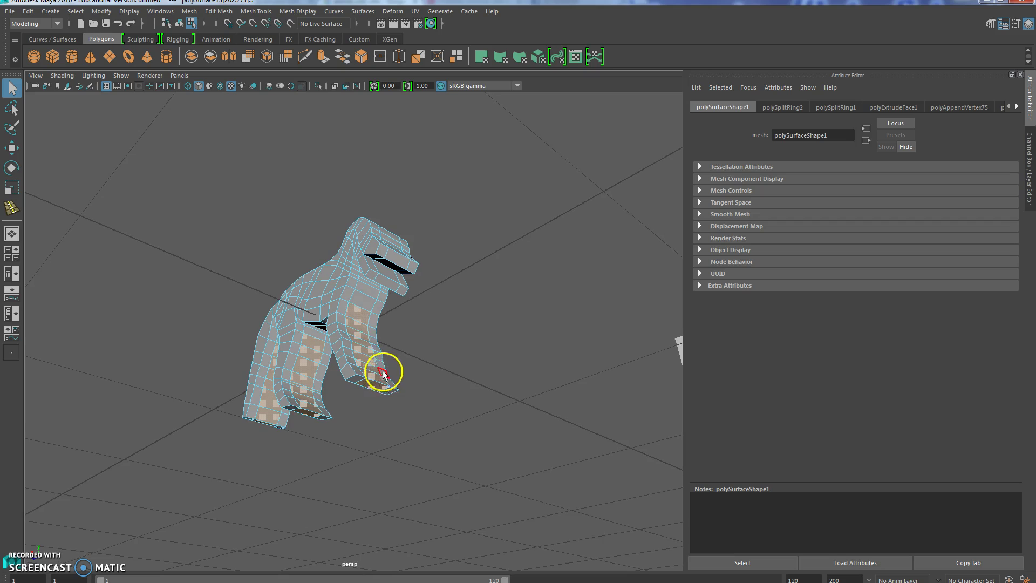
pyautogui.keyDown('alt'); pyautogui.moveTo(347, 451); pyautogui.dragTo(393, 393); pyautogui.keyUp('alt')
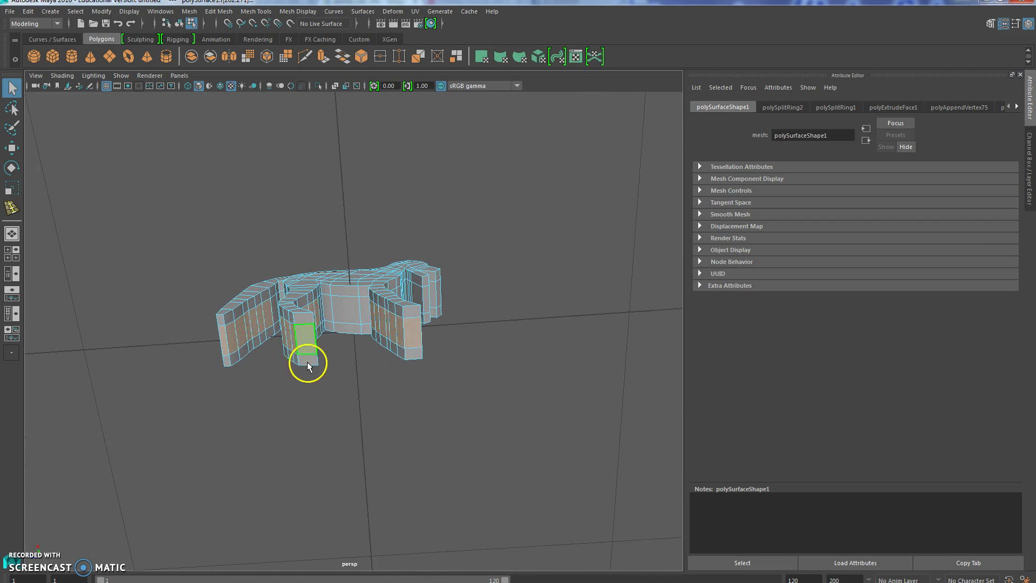
pyautogui.keyDown('alt'); pyautogui.moveTo(307, 358); pyautogui.dragTo(322, 307); pyautogui.keyUp('alt')
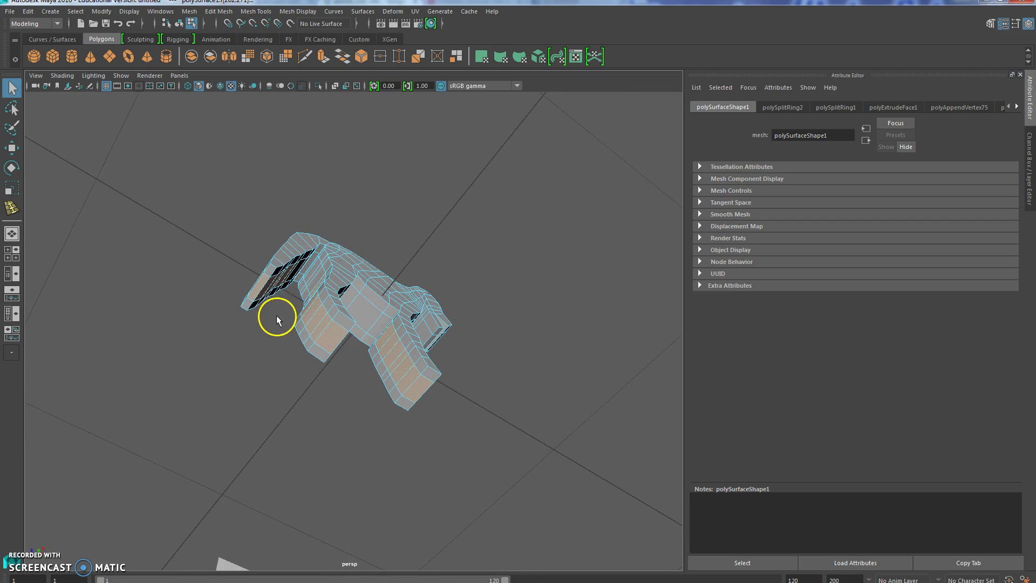
pyautogui.moveTo(271, 319)
pyautogui.keyDown('alt'); pyautogui.mouseDown()
pyautogui.moveTo(225, 340)
pyautogui.moveTo(266, 307)
pyautogui.mouseUp(); pyautogui.keyUp('alt')
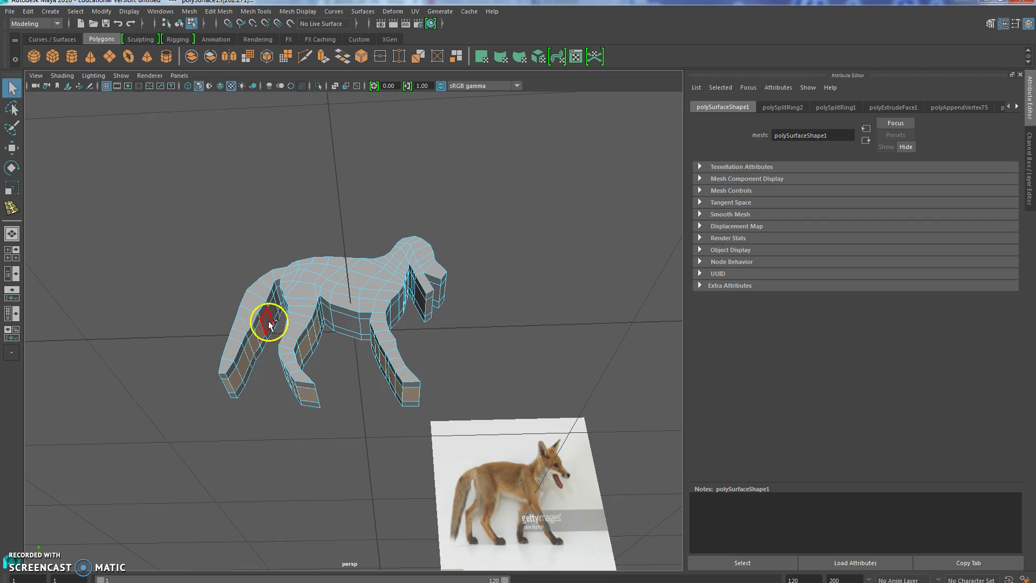
pyautogui.click(262, 336)
pyautogui.click(259, 342)
pyautogui.click(248, 354)
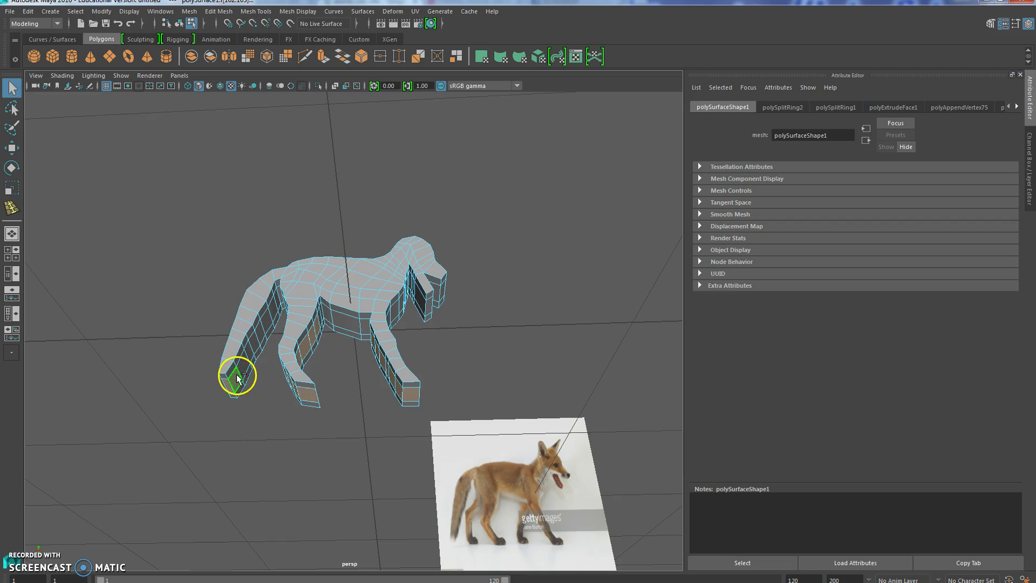
pyautogui.click(238, 370)
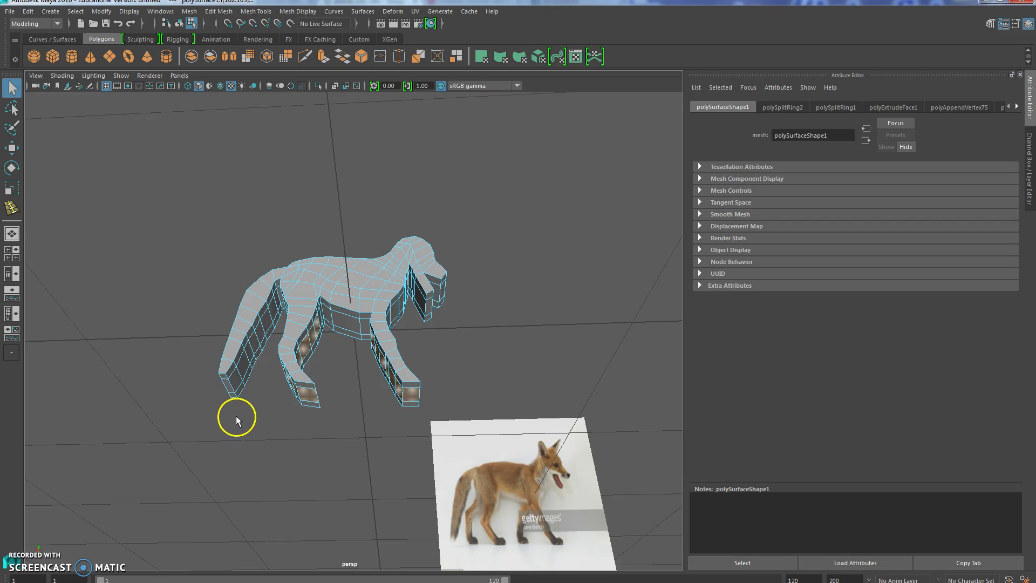
# - Try deleting the selected middle faces between the legs, and undo the deletion
pyautogui.keyDown('alt'); pyautogui.moveTo(236, 418); pyautogui.dragTo(345, 423); pyautogui.keyUp('alt')
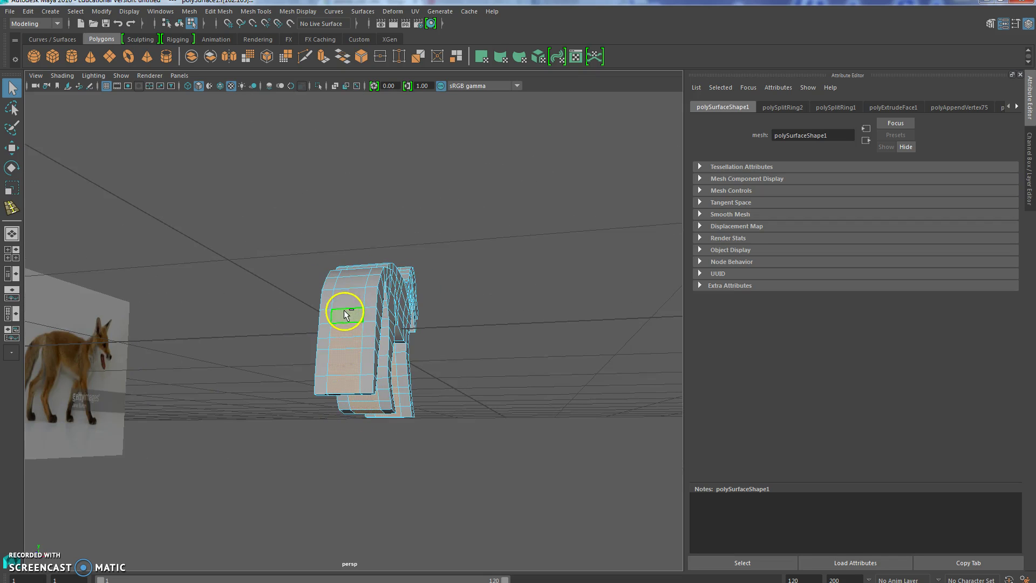
pyautogui.keyDown('alt'); pyautogui.moveTo(340, 381); pyautogui.dragTo(220, 481); pyautogui.keyUp('alt')
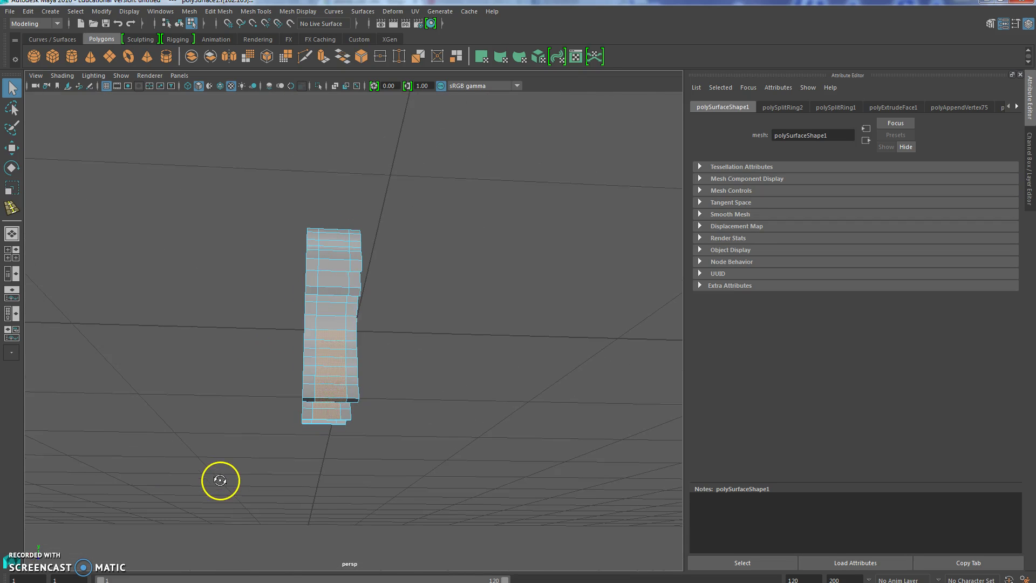
pyautogui.click(314, 442)
pyautogui.keyDown('alt'); pyautogui.moveTo(338, 476); pyautogui.dragTo(326, 397); pyautogui.keyUp('alt')
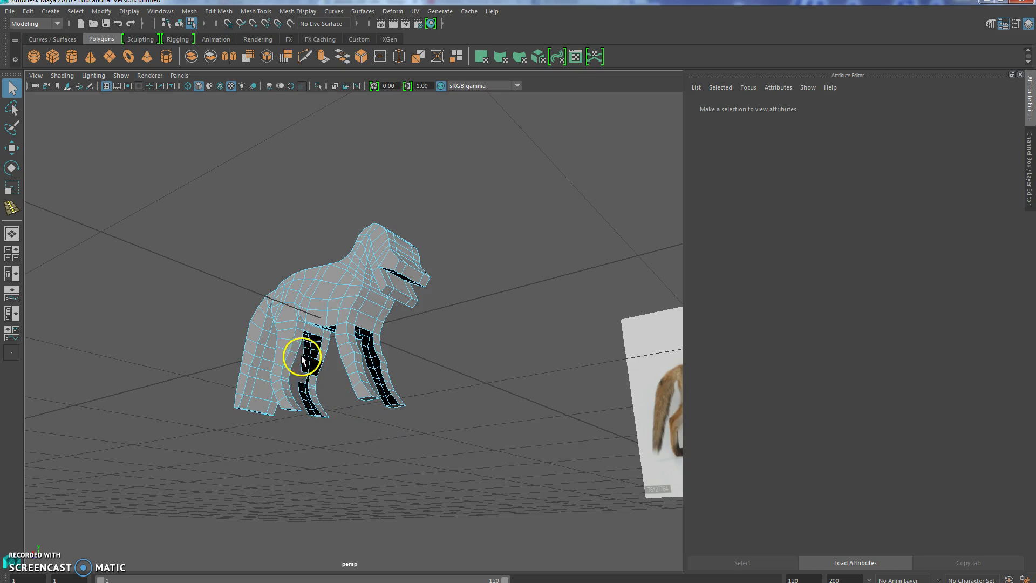
pyautogui.click(313, 371)
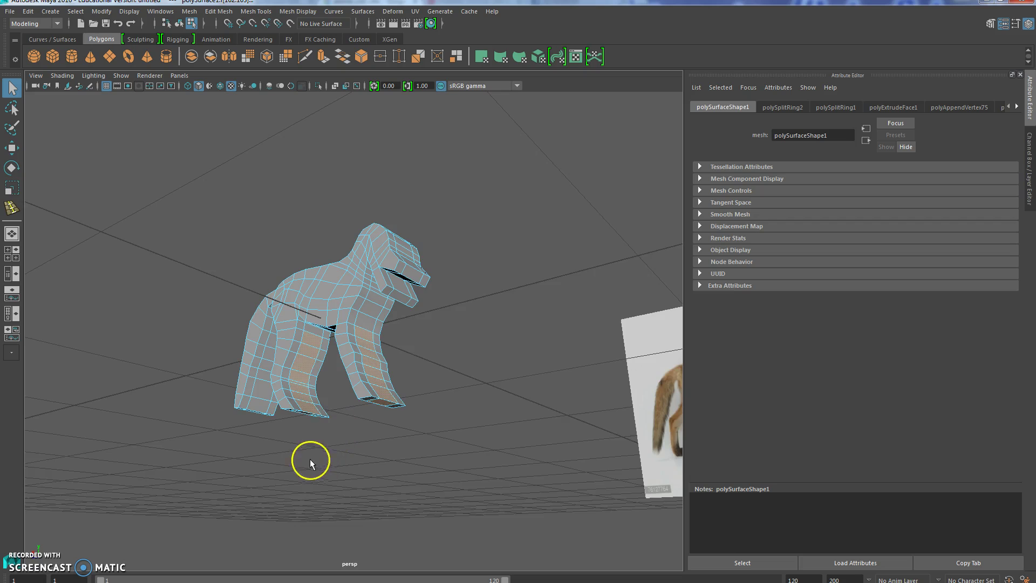
# - Remove the remaining tail faces from the selection and delete the selected middle faces to separate the left and right legs
pyautogui.keyDown('alt'); pyautogui.moveTo(310, 458); pyautogui.dragTo(386, 370); pyautogui.keyUp('alt')
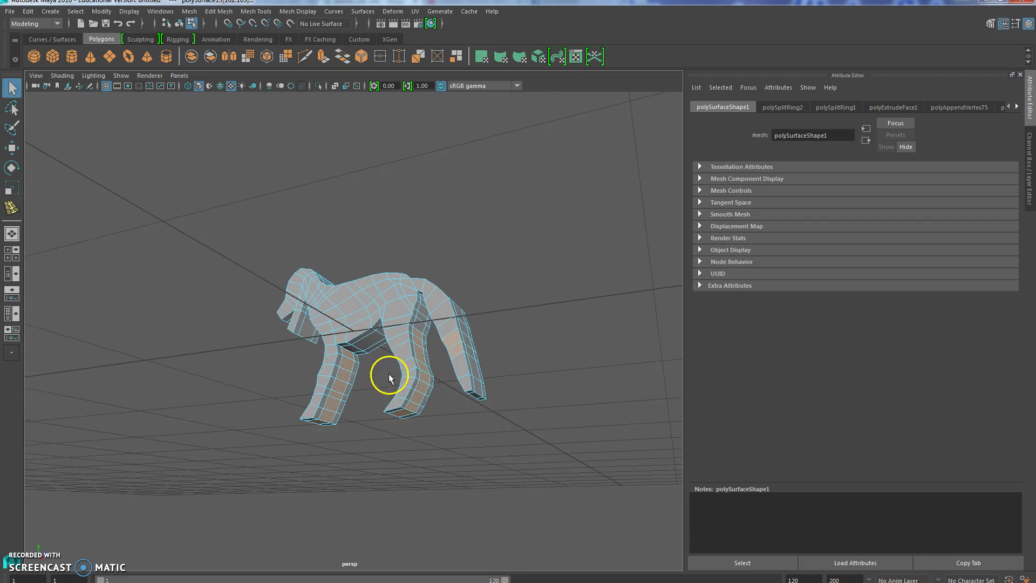
pyautogui.keyDown('alt'); pyautogui.moveTo(388, 458); pyautogui.dragTo(447, 335); pyautogui.keyUp('alt')
pyautogui.keyDown('shift'); pyautogui.click(440, 323); pyautogui.keyUp('shift')
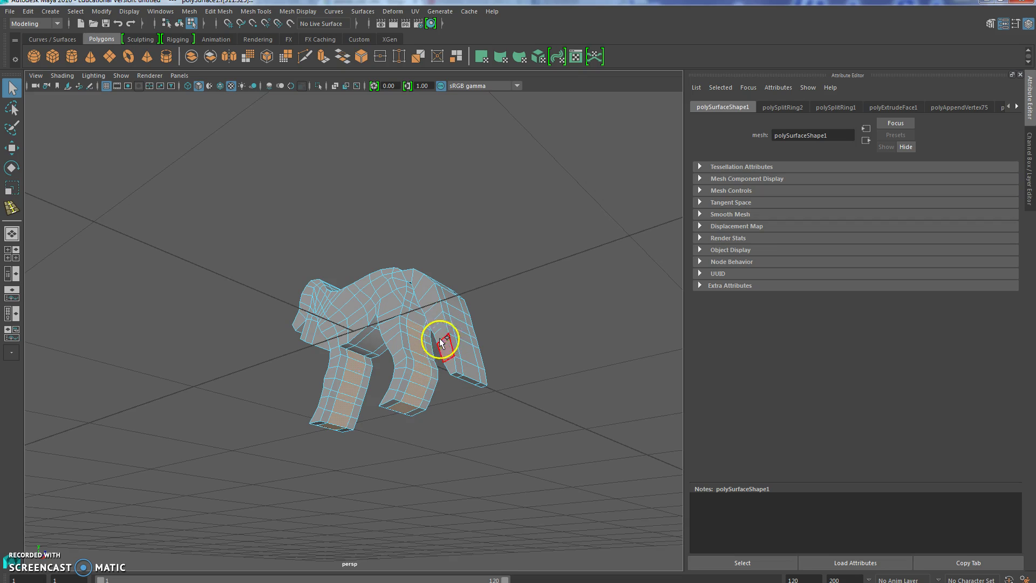
pyautogui.moveTo(377, 446)
pyautogui.keyDown('alt'); pyautogui.mouseDown()
pyautogui.moveTo(451, 425)
pyautogui.moveTo(364, 431)
pyautogui.moveTo(445, 428)
pyautogui.moveTo(398, 442)
pyautogui.mouseUp(); pyautogui.keyUp('alt')
pyautogui.click(397, 441)
pyautogui.press('f')
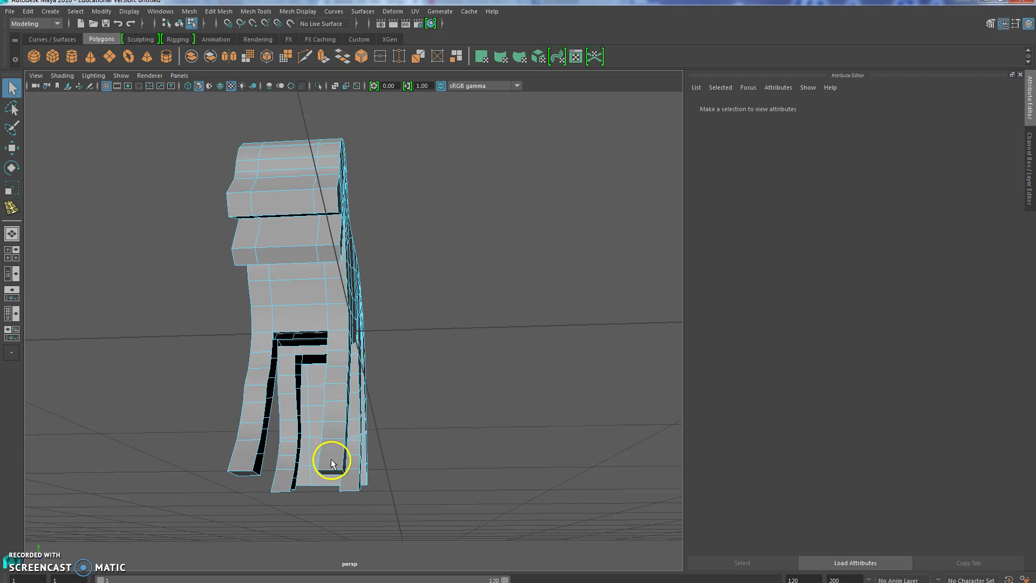
# - Bridge the two open border edges at the foot of a front leg to close that part of its inner side
pyautogui.keyDown('alt'); pyautogui.moveTo(241, 483); pyautogui.dragTo(236, 457); pyautogui.keyUp('alt')
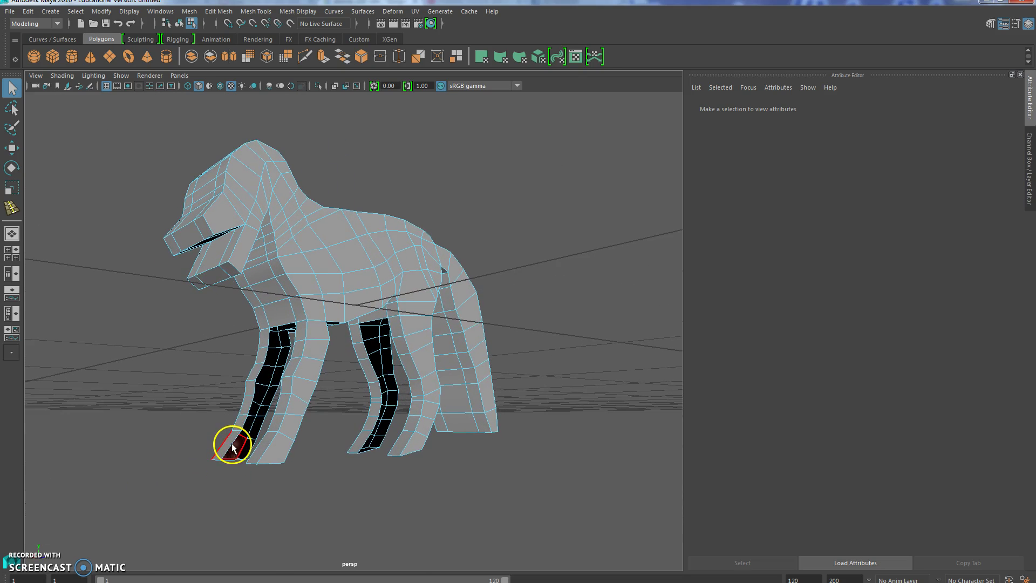
pyautogui.moveTo(232, 447); pyautogui.dragTo(233, 299, button='right')
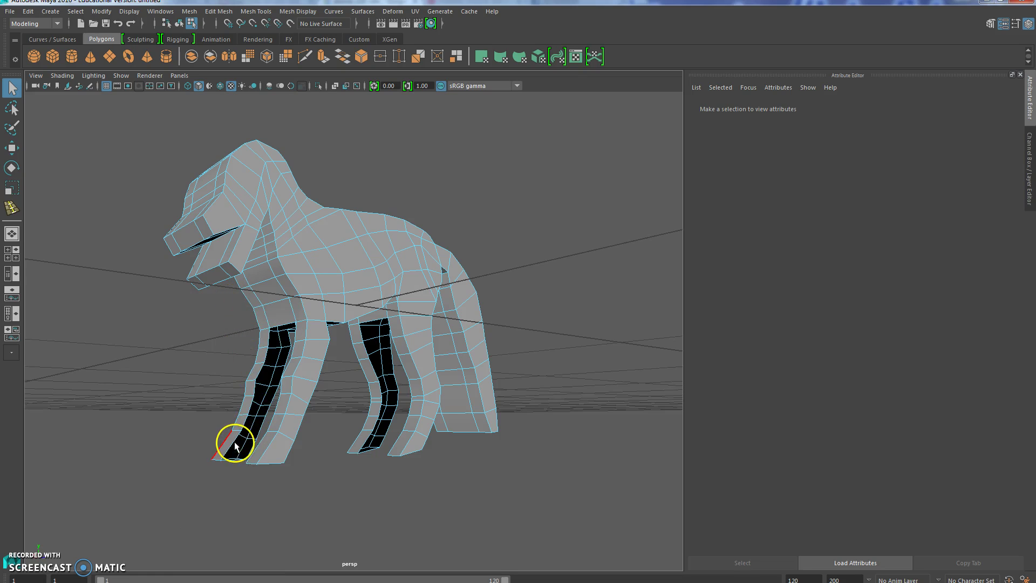
pyautogui.scroll(2, 236, 449)
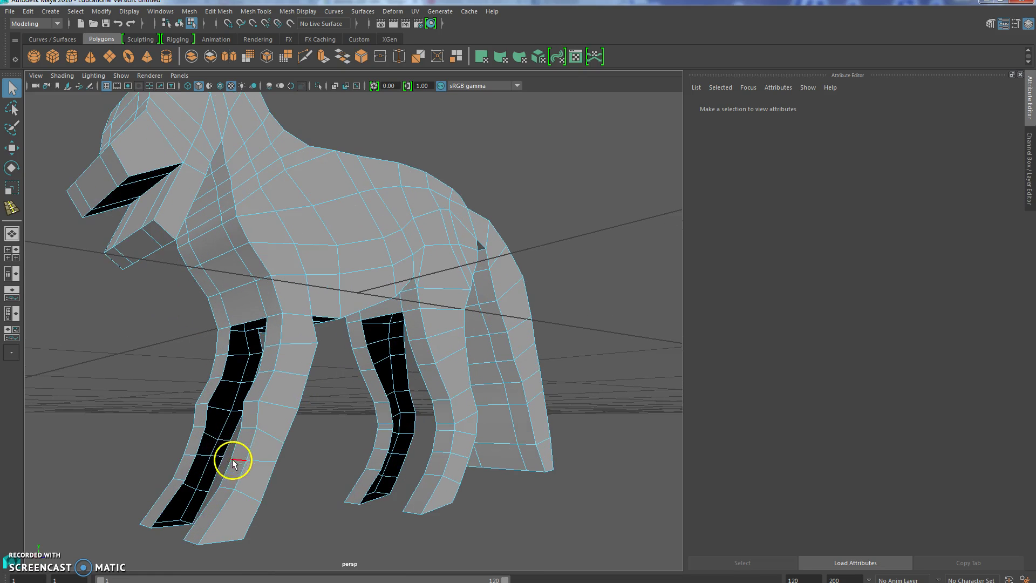
pyautogui.scroll(4, 278, 462)
pyautogui.scroll(2, 240, 440)
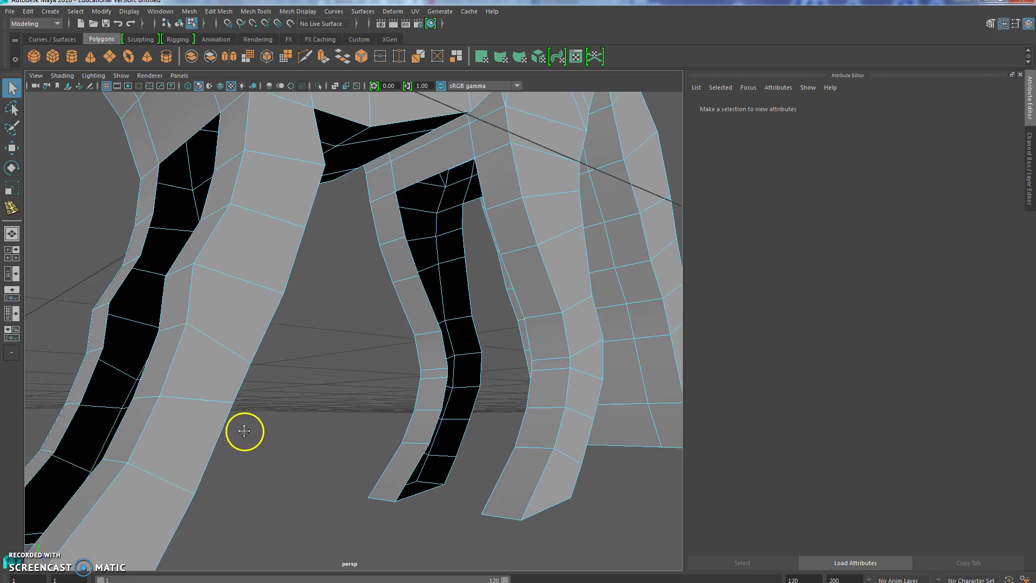
pyautogui.keyDown('alt'); pyautogui.moveTo(243, 430); pyautogui.dragTo(358, 416, button='middle'); pyautogui.keyUp('alt')
pyautogui.click(312, 448)
pyautogui.click(366, 462)
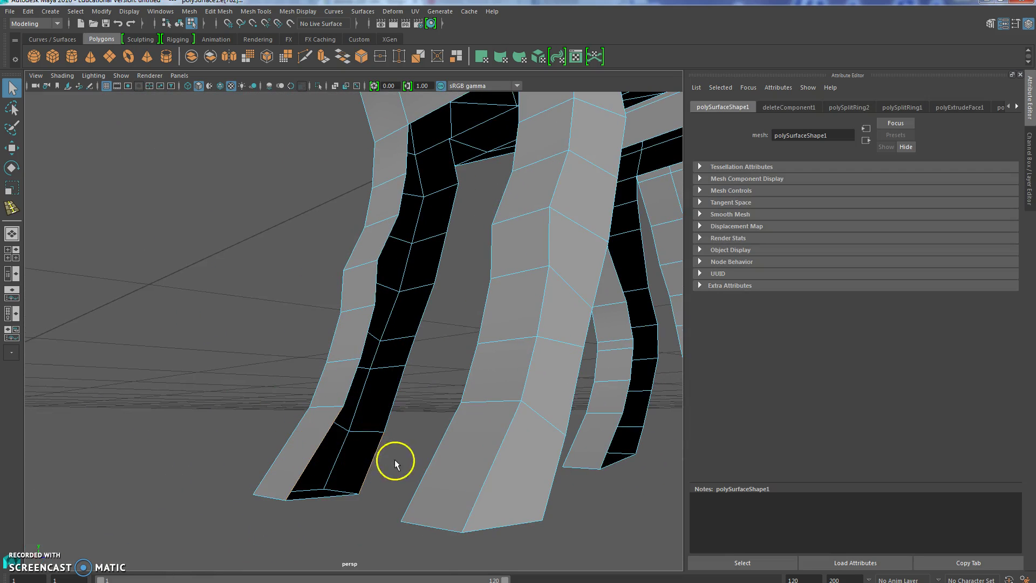
pyautogui.click(250, 12)
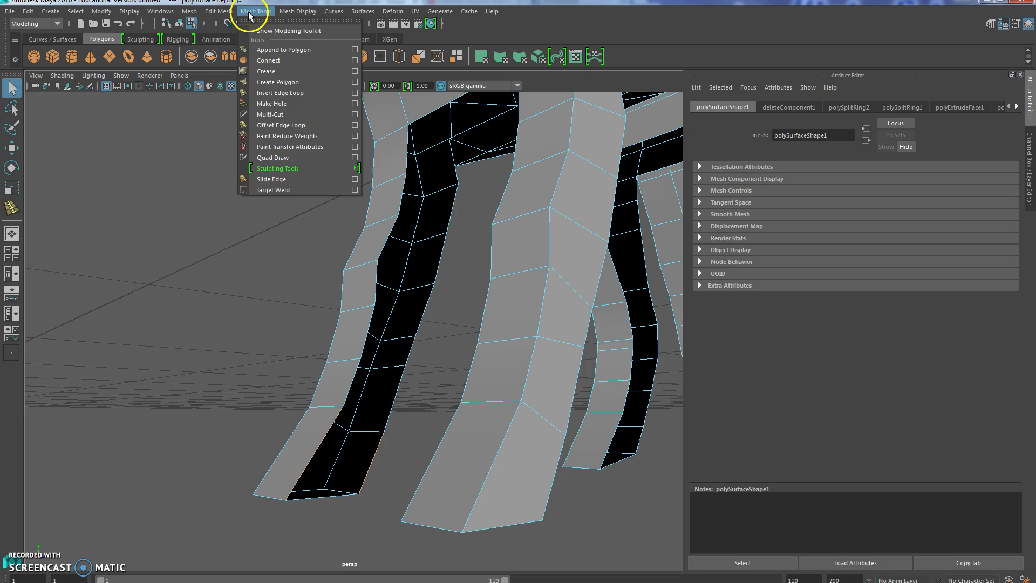
pyautogui.moveTo(298, 18)
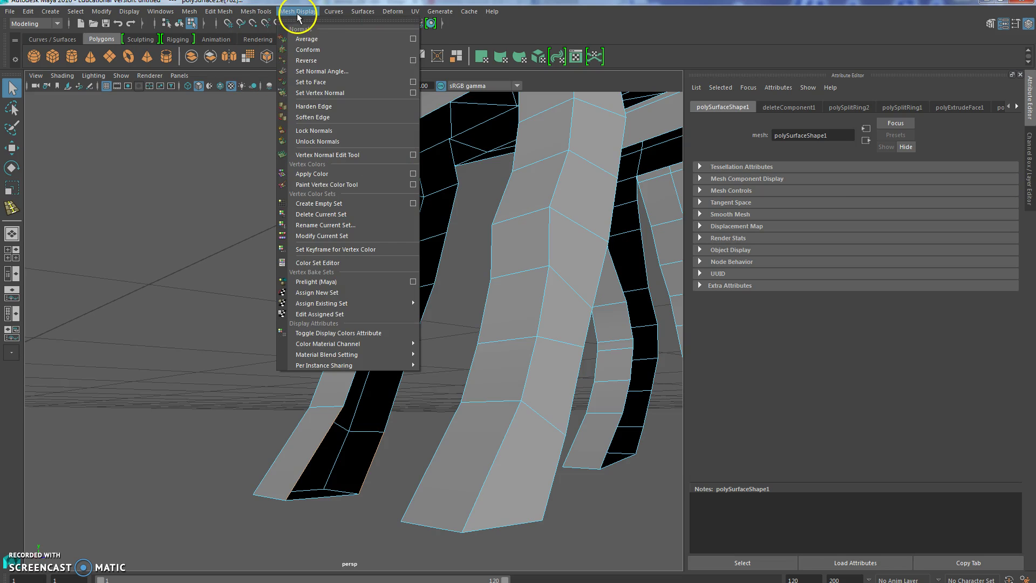
pyautogui.moveTo(259, 14)
pyautogui.moveTo(226, 15)
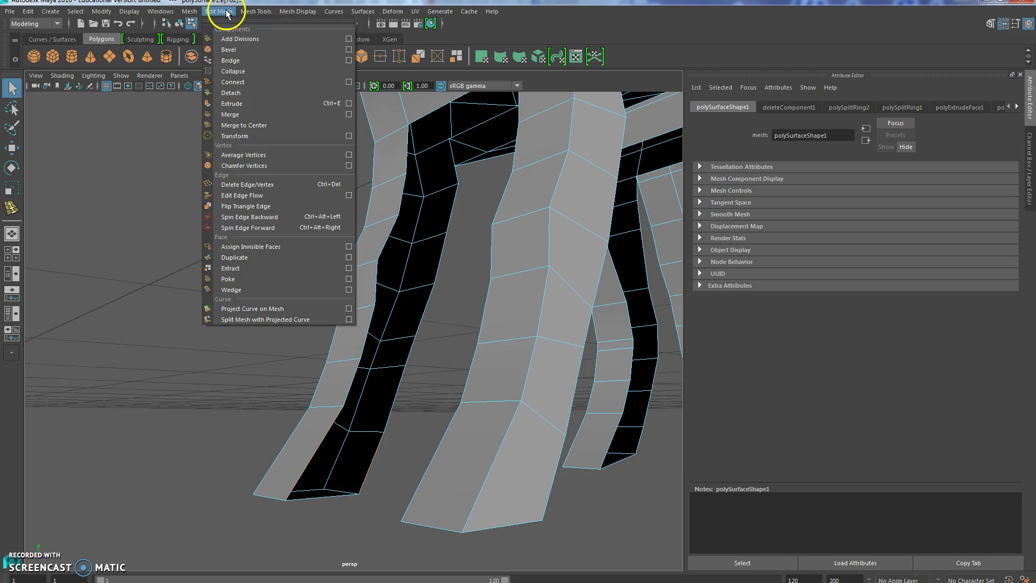
pyautogui.click(227, 60)
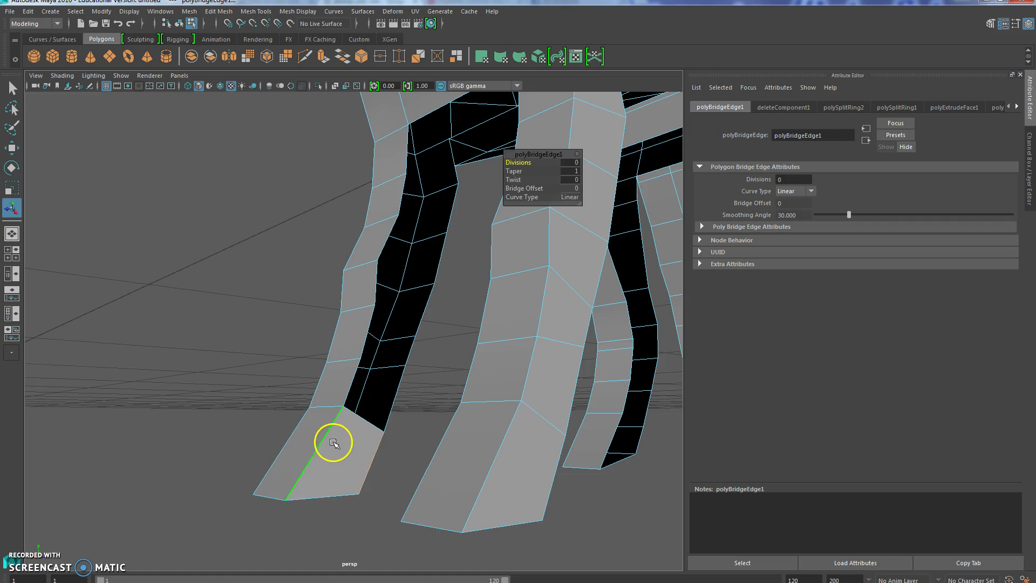
# - Extrude the two outer faces on top of the head upward by about 0.114 to form the ears
pyautogui.keyDown('alt'); pyautogui.moveTo(429, 313); pyautogui.dragTo(517, 336); pyautogui.keyUp('alt')
pyautogui.keyDown('alt'); pyautogui.moveTo(376, 282); pyautogui.dragTo(556, 539); pyautogui.keyUp('alt')
pyautogui.keyDown('alt'); pyautogui.moveTo(507, 391); pyautogui.dragTo(397, 354); pyautogui.keyUp('alt')
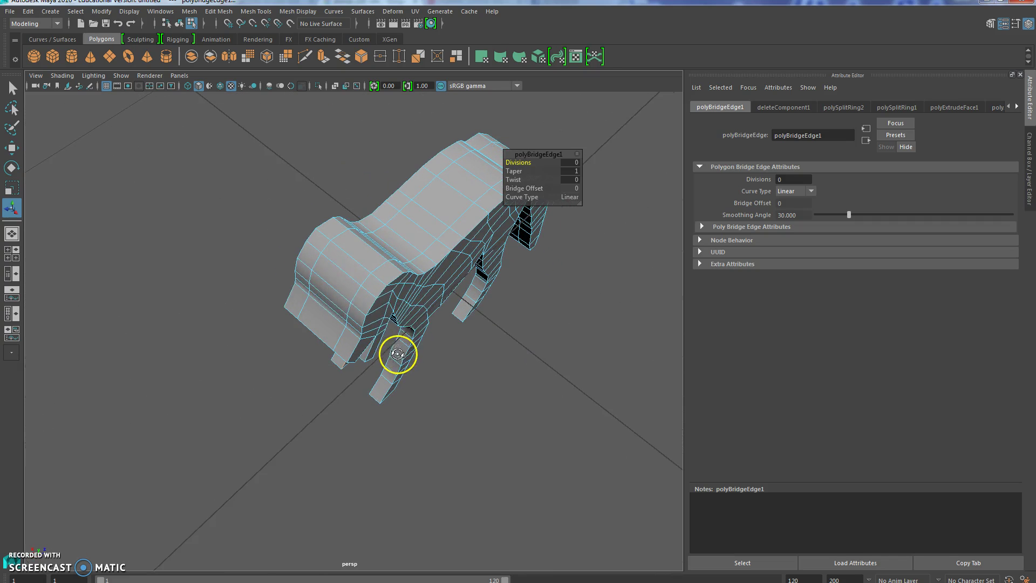
pyautogui.rightClick(389, 274)
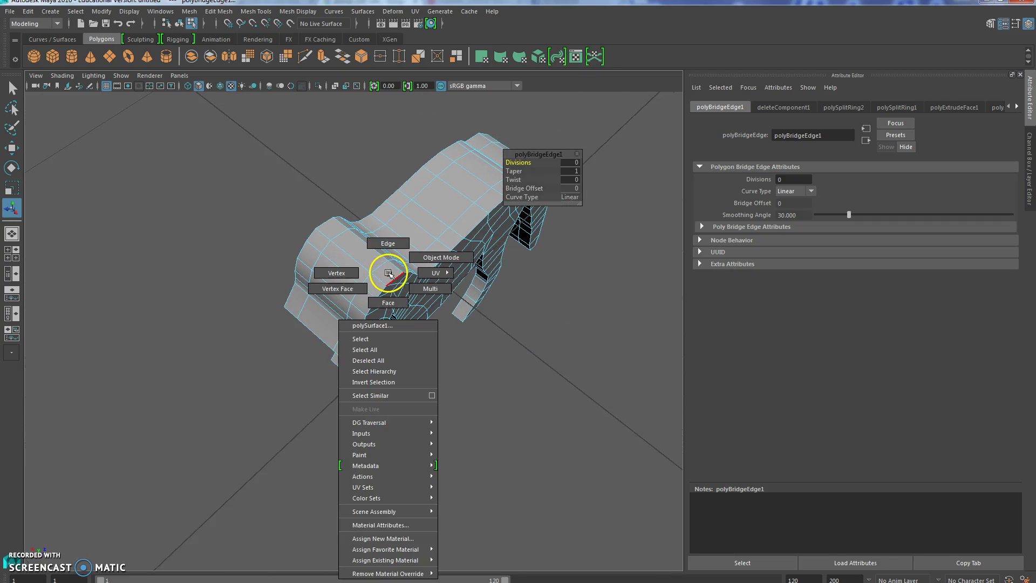
pyautogui.click(388, 303)
pyautogui.click(374, 268)
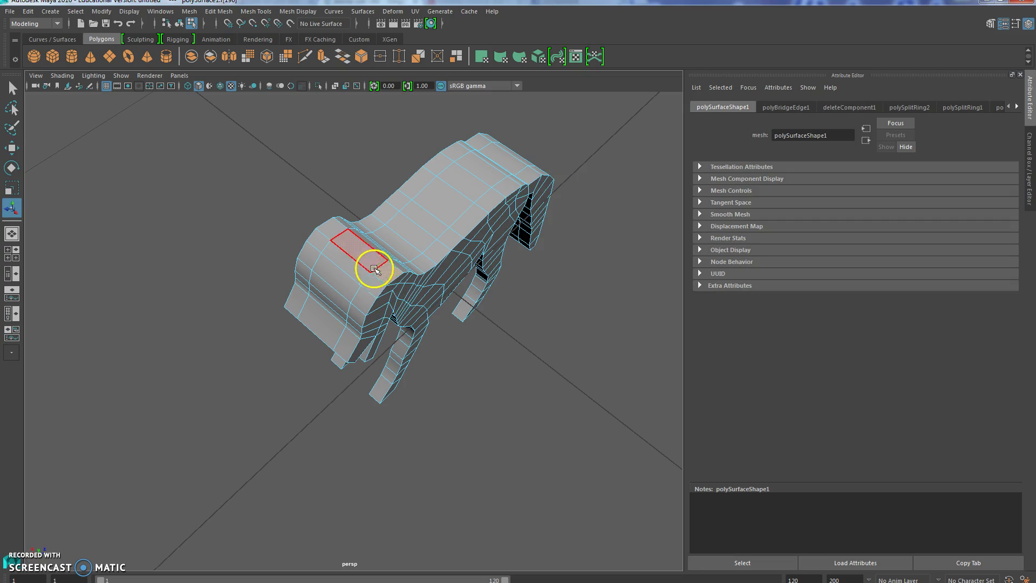
pyautogui.keyDown('shift'); pyautogui.click(338, 230); pyautogui.keyUp('shift')
pyautogui.click(323, 56)
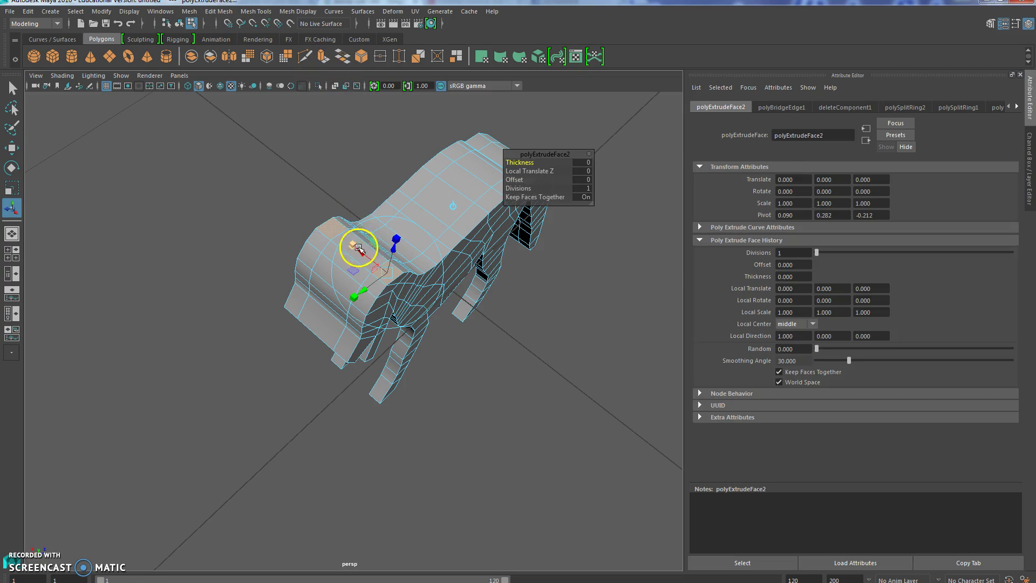
pyautogui.moveTo(394, 247); pyautogui.dragTo(400, 200)
# - Scale down the extruded end faces of both ears together so the ears taper into points
pyautogui.keyDown('alt'); pyautogui.moveTo(370, 275); pyautogui.dragTo(460, 363); pyautogui.keyUp('alt')
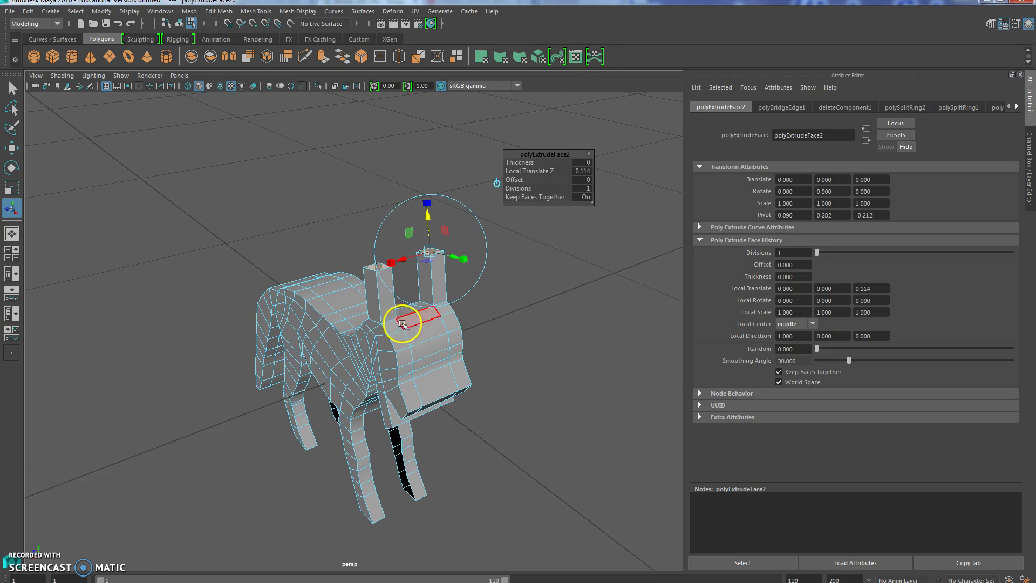
pyautogui.press('r')
pyautogui.moveTo(404, 259); pyautogui.dragTo(376, 255)
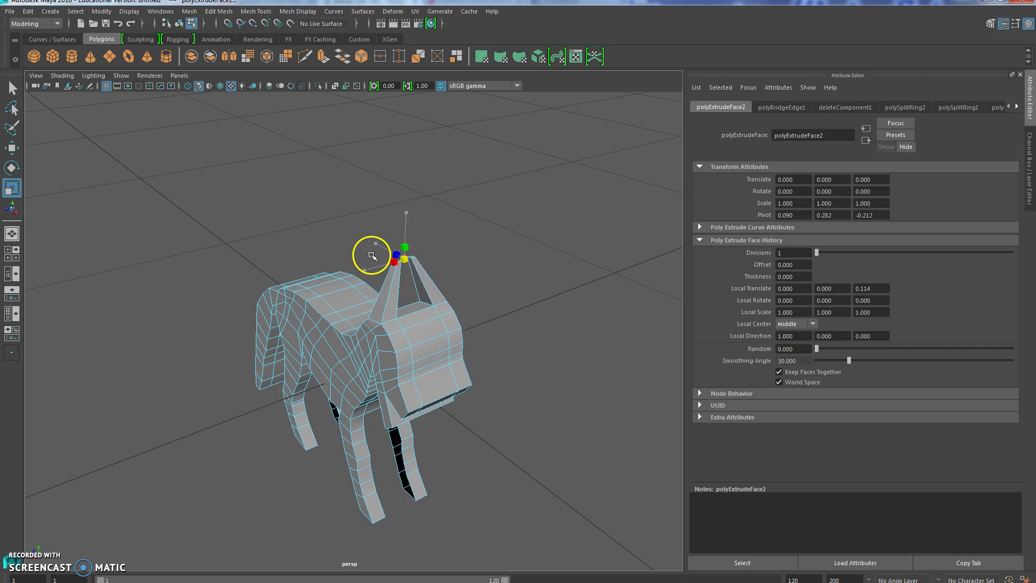
# - Move the ear tips outward one at a time so the pointed ears stand apart above the sides of the head
pyautogui.press('w')
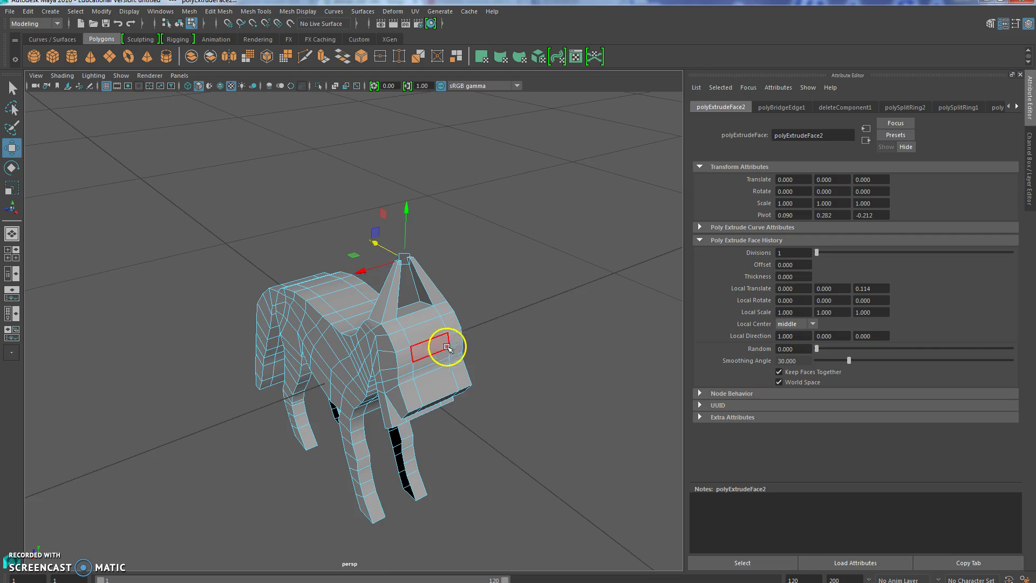
pyautogui.keyDown('alt'); pyautogui.moveTo(413, 382); pyautogui.dragTo(440, 324); pyautogui.keyUp('alt')
pyautogui.click(432, 315)
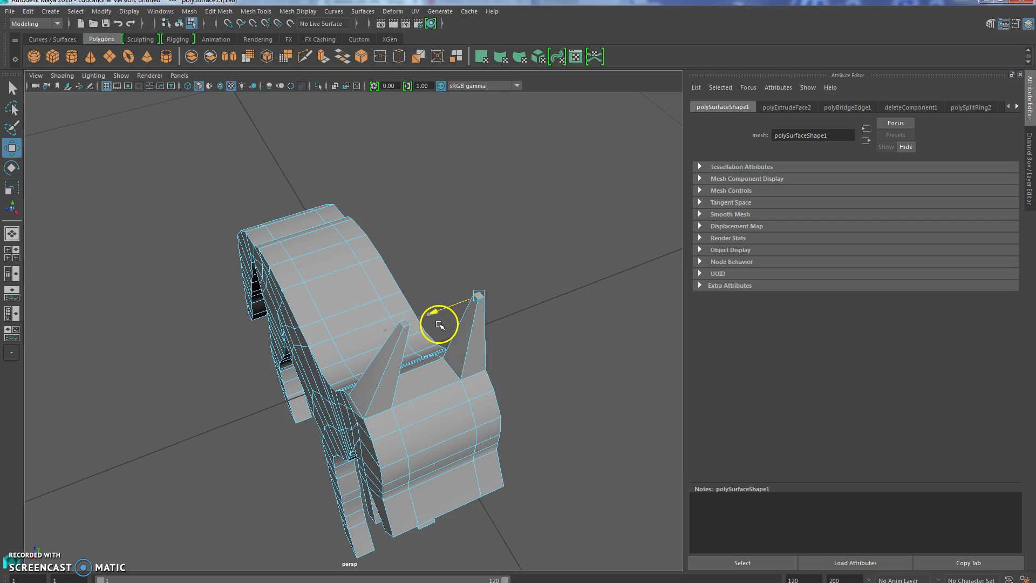
pyautogui.moveTo(369, 338); pyautogui.dragTo(453, 472)
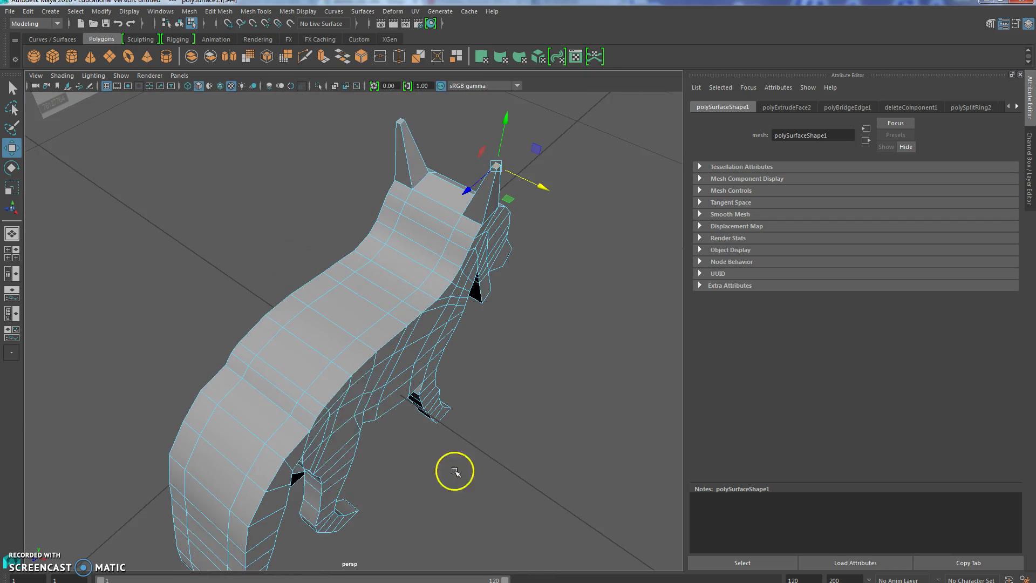
# - Select the outer edges along one upper side of the fox's back and move them inward to taper the flank
pyautogui.moveTo(344, 336); pyautogui.dragTo(347, 318, button='right')
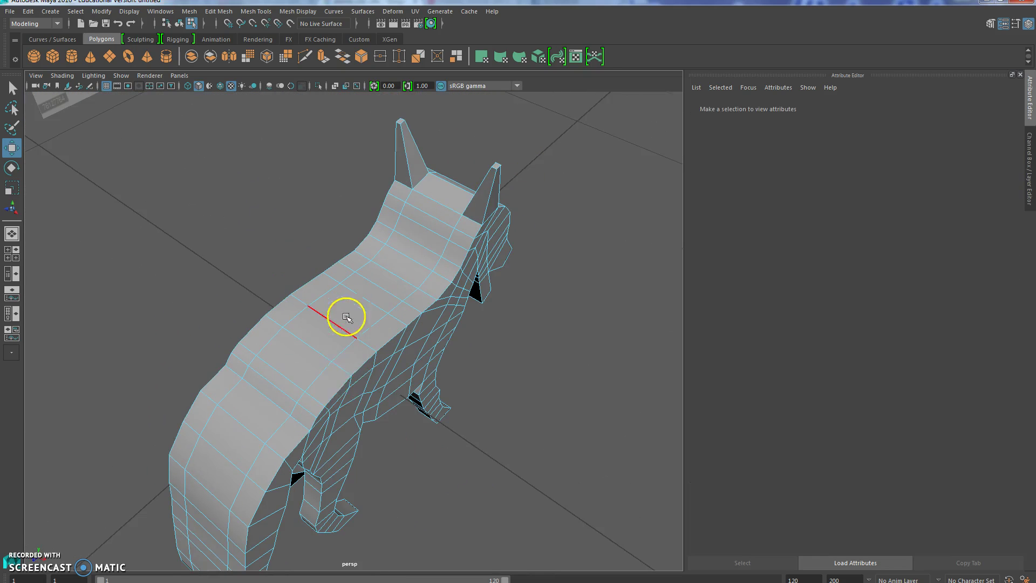
pyautogui.click(345, 381)
pyautogui.click(388, 344)
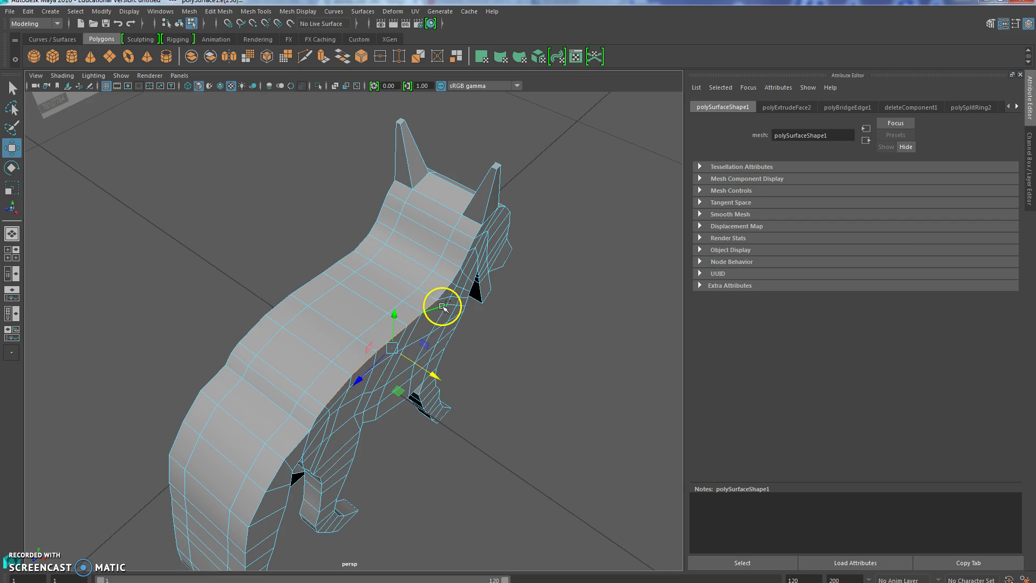
pyautogui.moveTo(426, 374); pyautogui.dragTo(418, 369)
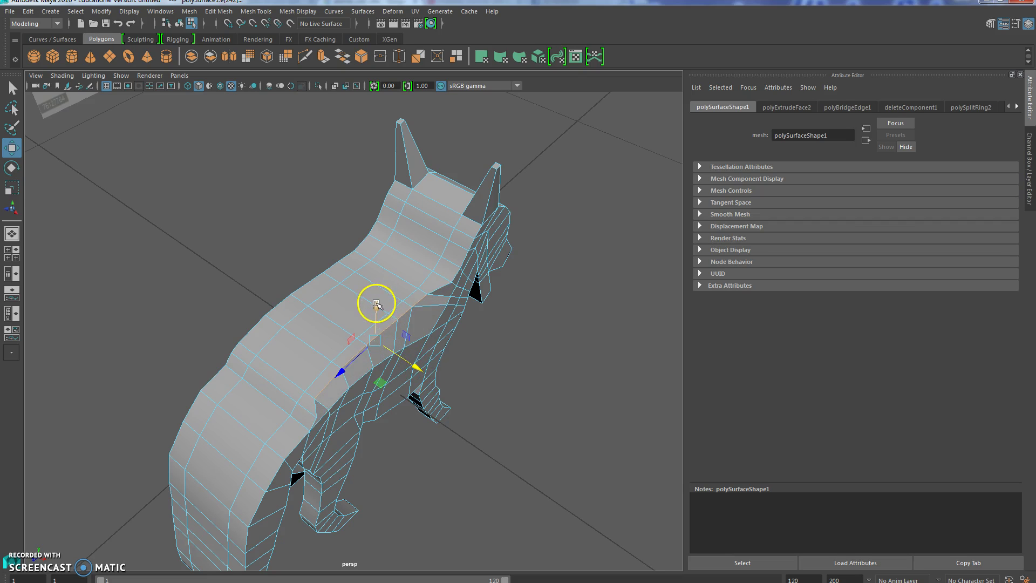
# - Move the next back edge near the hip inward and adjust the height of the upper flank edges to round the back
pyautogui.keyDown('alt'); pyautogui.moveTo(354, 405); pyautogui.dragTo(406, 373); pyautogui.keyUp('alt')
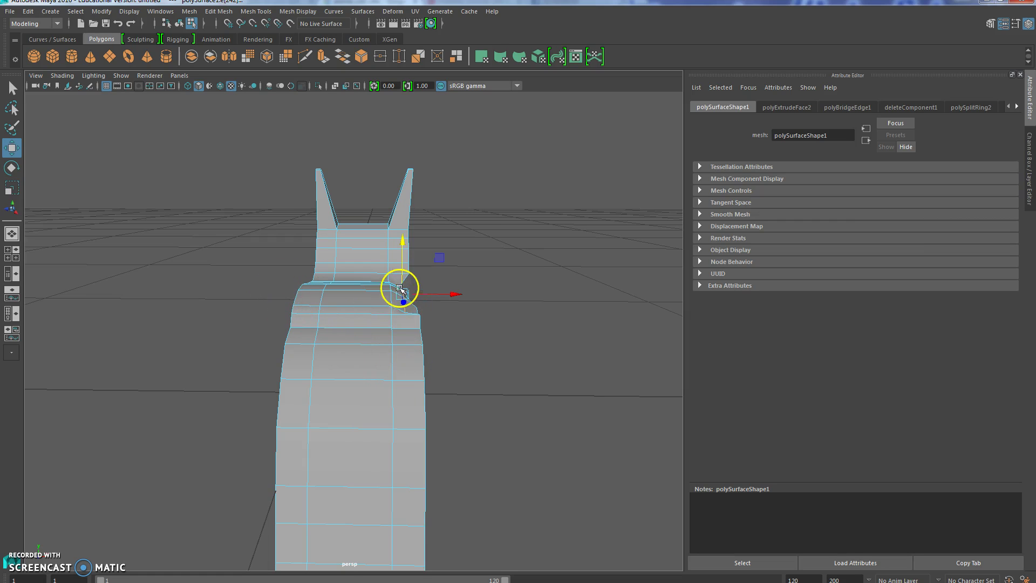
pyautogui.keyDown('alt'); pyautogui.moveTo(396, 384); pyautogui.dragTo(353, 394); pyautogui.keyUp('alt')
pyautogui.click(353, 391)
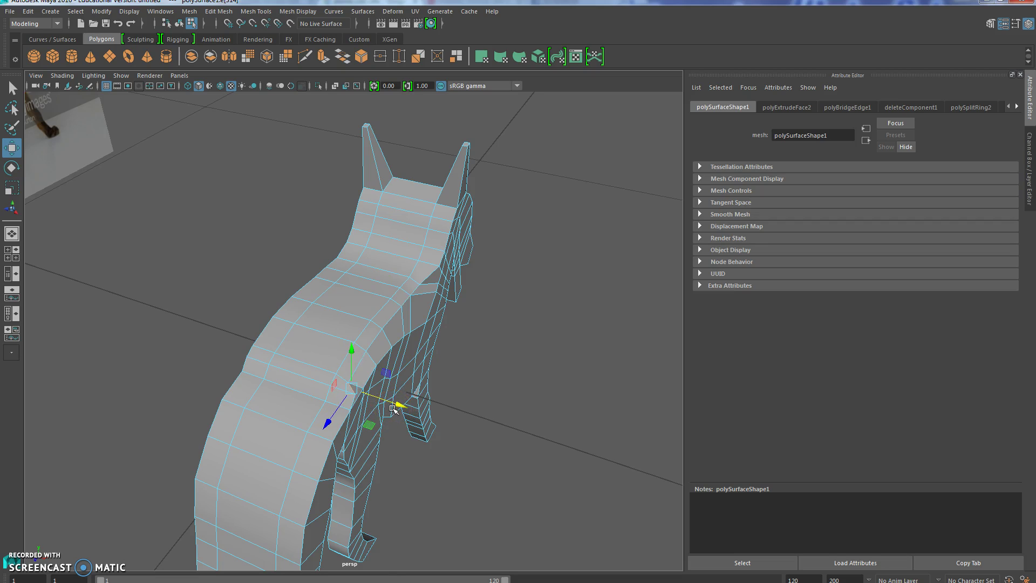
pyautogui.click(358, 396)
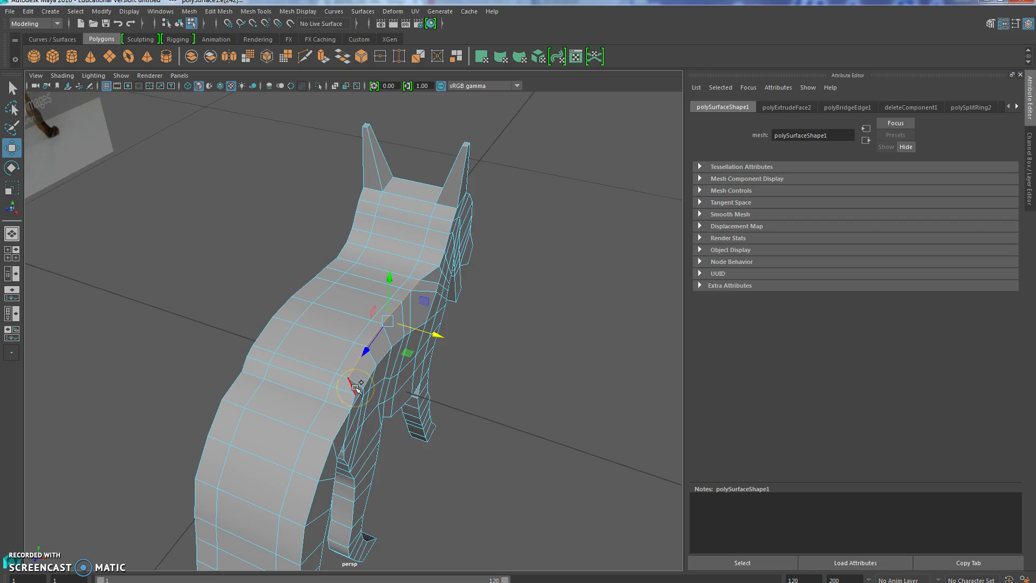
pyautogui.moveTo(410, 397); pyautogui.dragTo(383, 287)
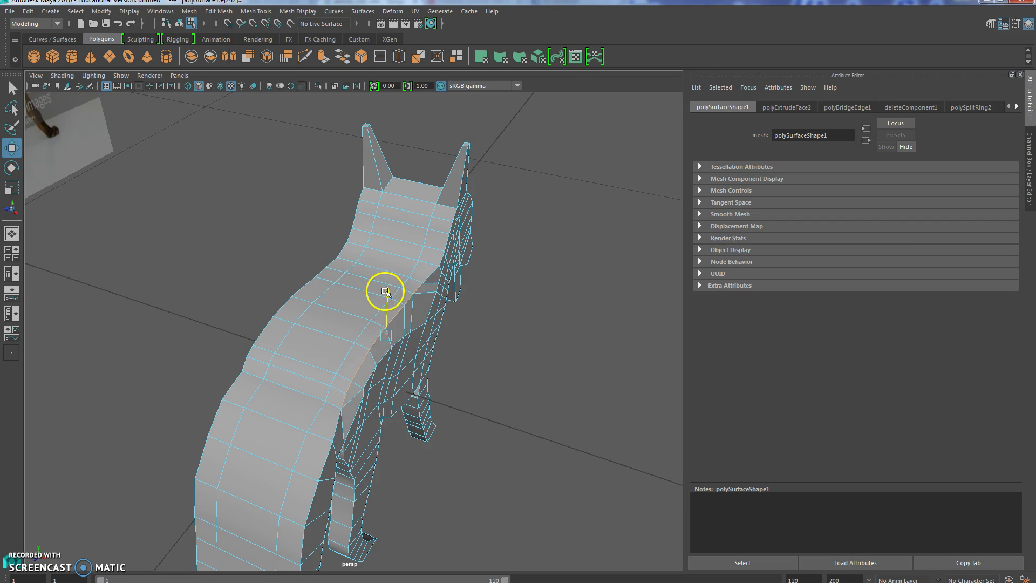
pyautogui.keyDown('alt'); pyautogui.moveTo(400, 448); pyautogui.dragTo(418, 377); pyautogui.keyUp('alt')
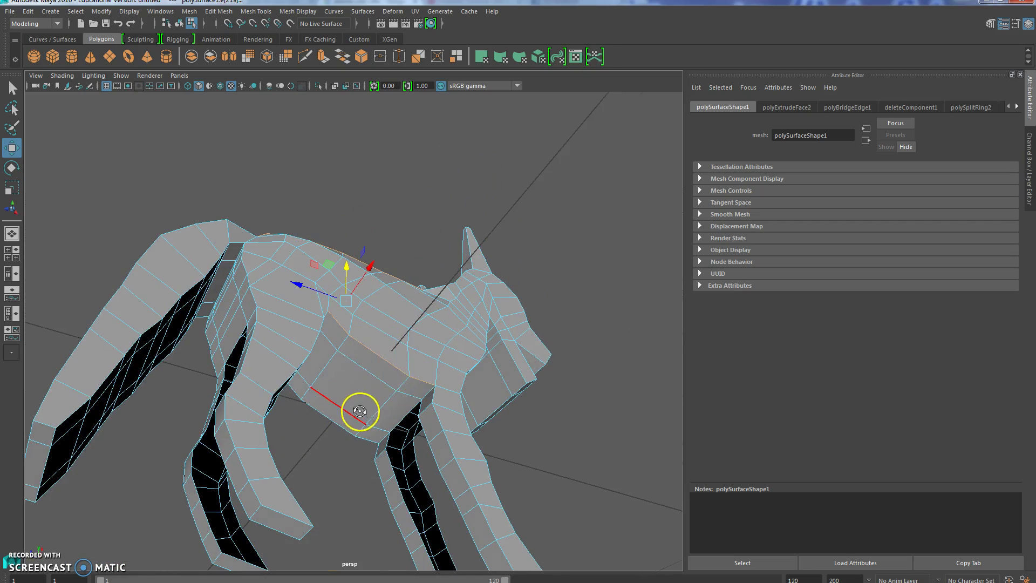
pyautogui.keyDown('alt'); pyautogui.moveTo(358, 412); pyautogui.dragTo(341, 448); pyautogui.keyUp('alt')
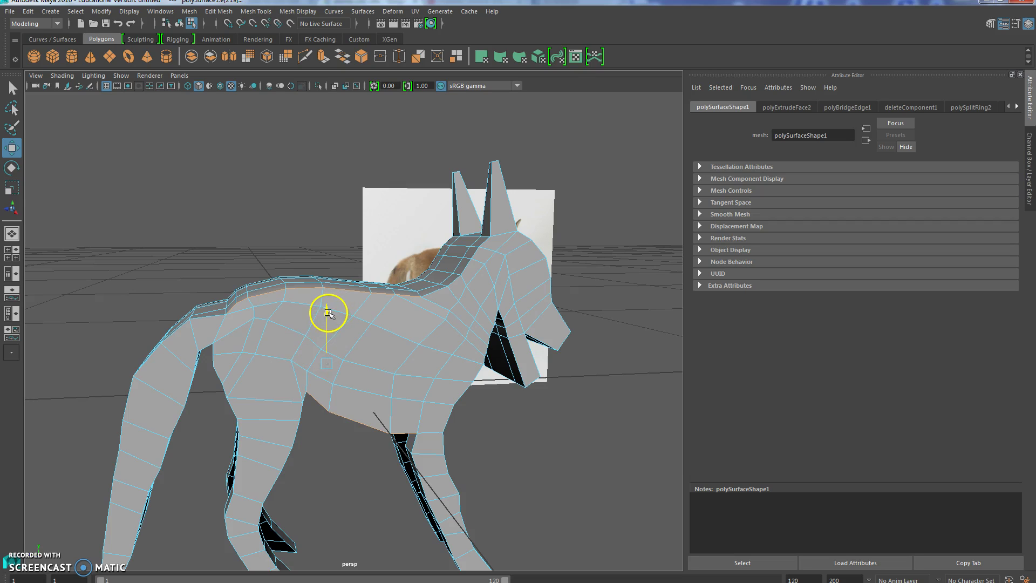
pyautogui.moveTo(327, 313); pyautogui.dragTo(330, 298)
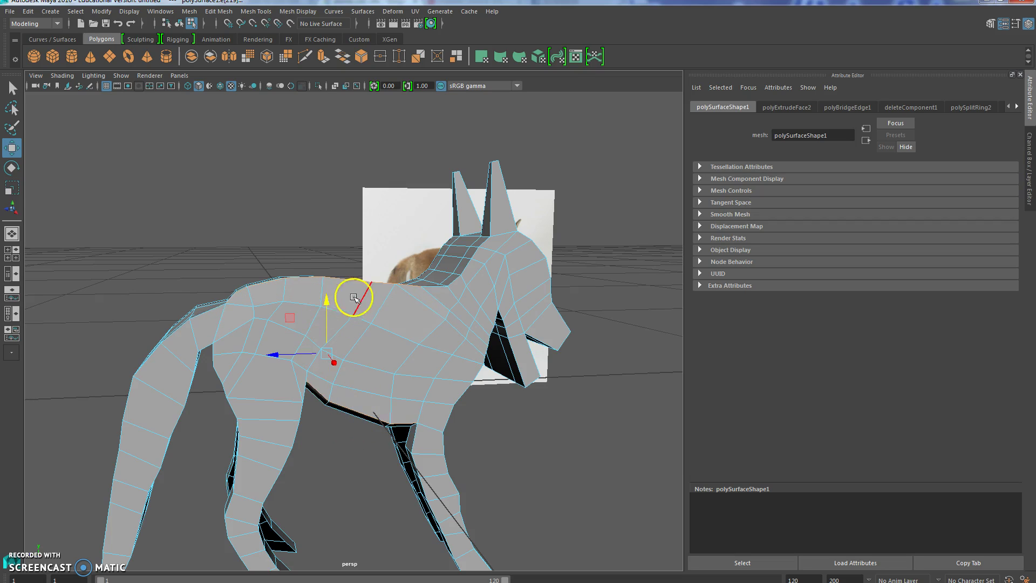
pyautogui.keyDown('shift'); pyautogui.doubleClick(355, 298); pyautogui.keyUp('shift')
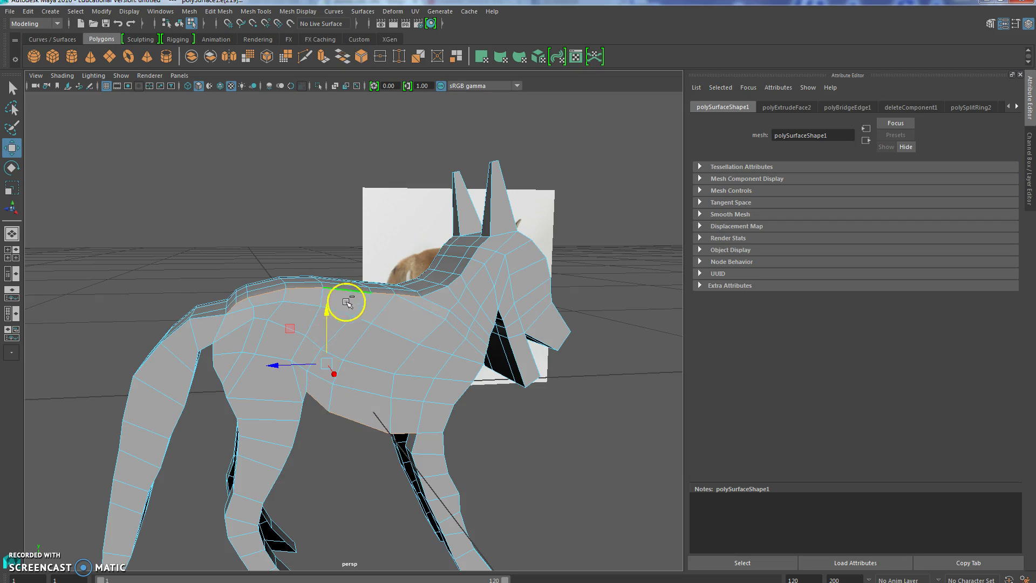
# - Select only the lower belly edges between the front and hind legs and move them up and inward to round the underside
pyautogui.click(334, 434)
pyautogui.click(330, 416)
pyautogui.keyDown('shift'); pyautogui.click(370, 427); pyautogui.keyUp('shift')
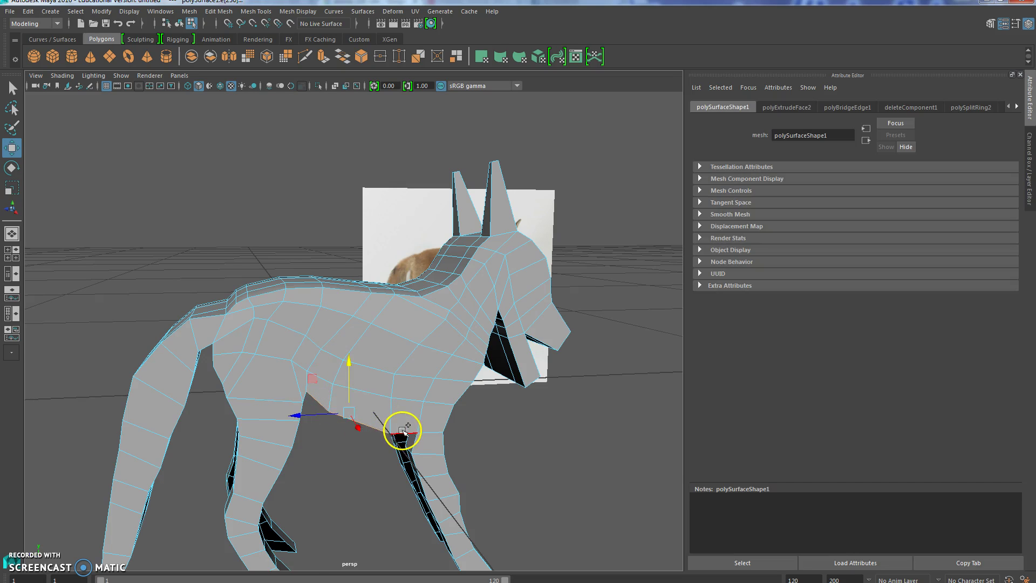
pyautogui.keyDown('shift'); pyautogui.click(405, 428); pyautogui.keyUp('shift')
pyautogui.moveTo(359, 370); pyautogui.dragTo(363, 351)
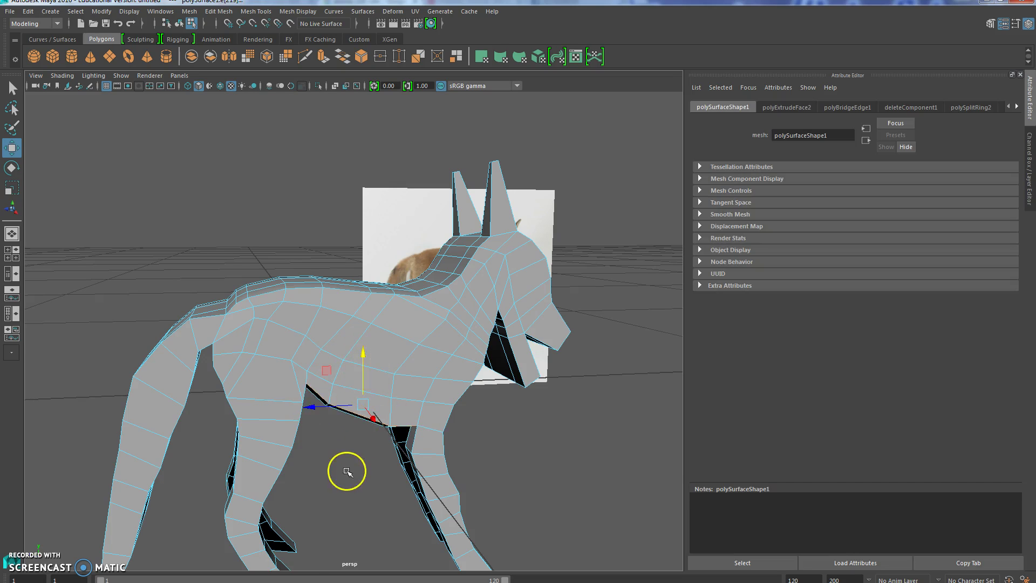
pyautogui.keyDown('alt'); pyautogui.moveTo(347, 471); pyautogui.dragTo(447, 368); pyautogui.keyUp('alt')
pyautogui.click(445, 372)
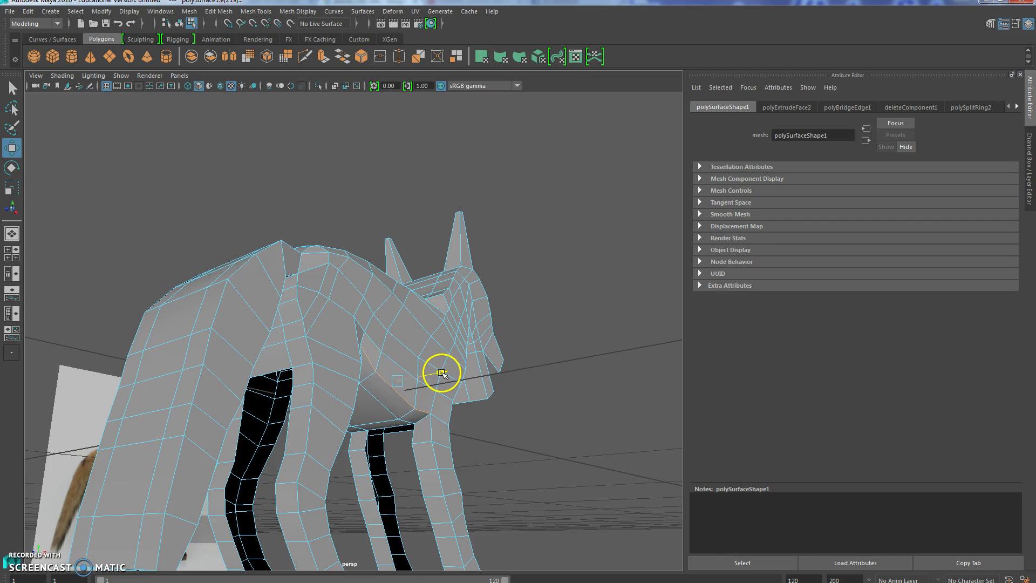
# - Select all of the tail's vertices, including those at its base, and scale them narrower across the tail's width
pyautogui.keyDown('alt'); pyautogui.moveTo(405, 423); pyautogui.dragTo(318, 459); pyautogui.keyUp('alt')
pyautogui.click(13, 110)
pyautogui.moveTo(267, 332); pyautogui.dragTo(245, 328, button='right')
pyautogui.scroll(-3, 241, 423)
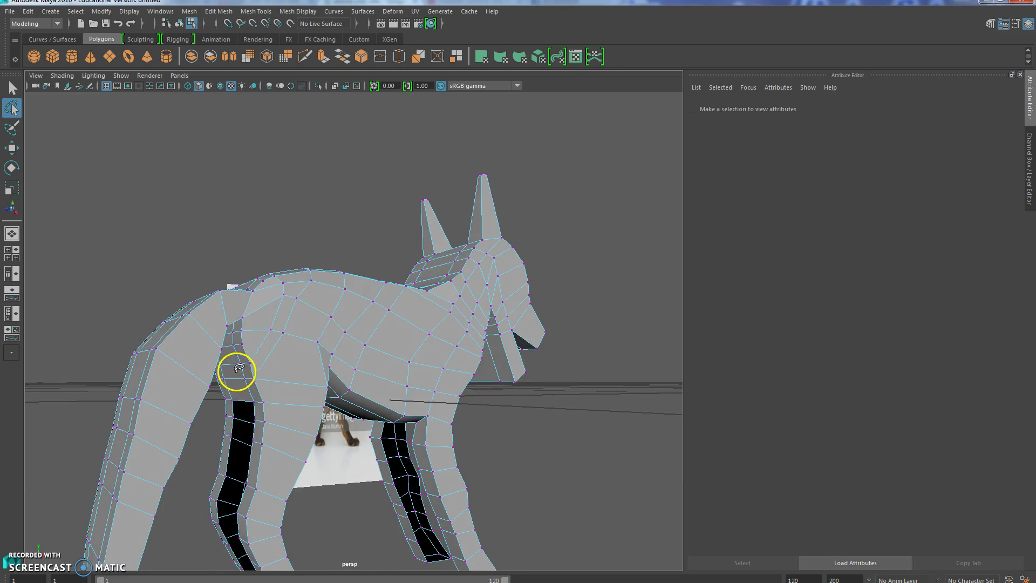
pyautogui.moveTo(236, 370)
pyautogui.keyDown('alt'); pyautogui.mouseDown()
pyautogui.moveTo(324, 268)
pyautogui.moveTo(288, 335)
pyautogui.moveTo(224, 342)
pyautogui.mouseUp(); pyautogui.keyUp('alt')
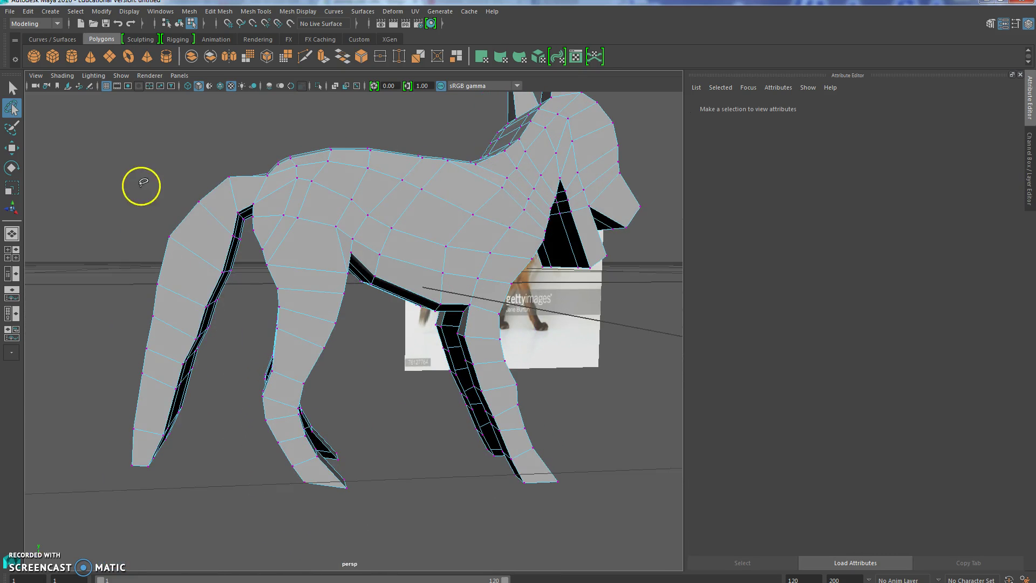
pyautogui.moveTo(197, 158)
pyautogui.mouseDown()
pyautogui.moveTo(87, 242)
pyautogui.moveTo(76, 361)
pyautogui.moveTo(100, 478)
pyautogui.moveTo(145, 512)
pyautogui.moveTo(191, 441)
pyautogui.moveTo(245, 242)
pyautogui.moveTo(255, 160)
pyautogui.moveTo(194, 158)
pyautogui.mouseUp()
pyautogui.moveTo(254, 342)
pyautogui.keyDown('alt'); pyautogui.mouseDown()
pyautogui.moveTo(249, 357)
pyautogui.moveTo(310, 381)
pyautogui.moveTo(377, 363)
pyautogui.moveTo(409, 383)
pyautogui.moveTo(450, 369)
pyautogui.moveTo(435, 393)
pyautogui.moveTo(397, 365)
pyautogui.mouseUp(); pyautogui.keyUp('alt')
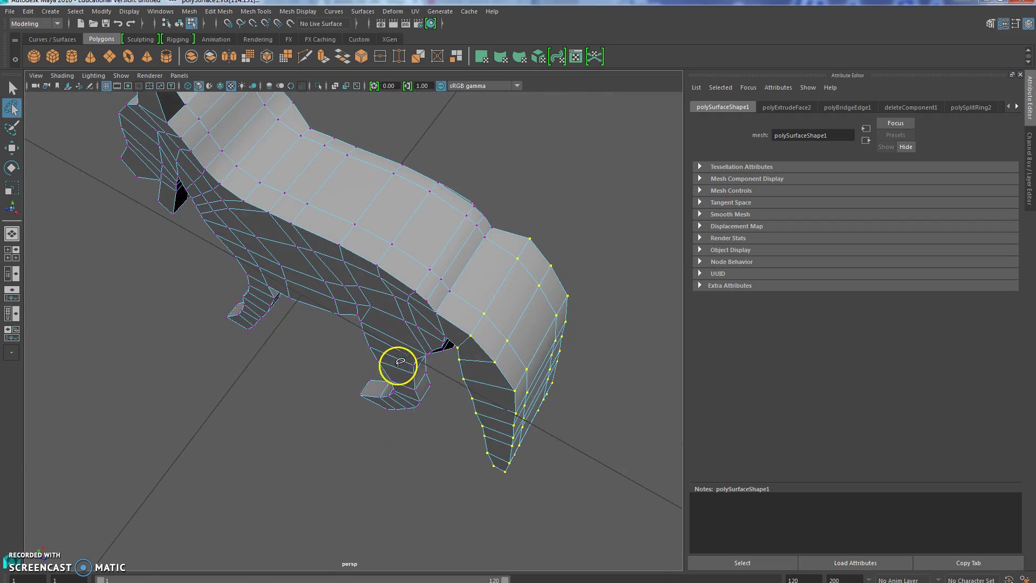
pyautogui.press('r')
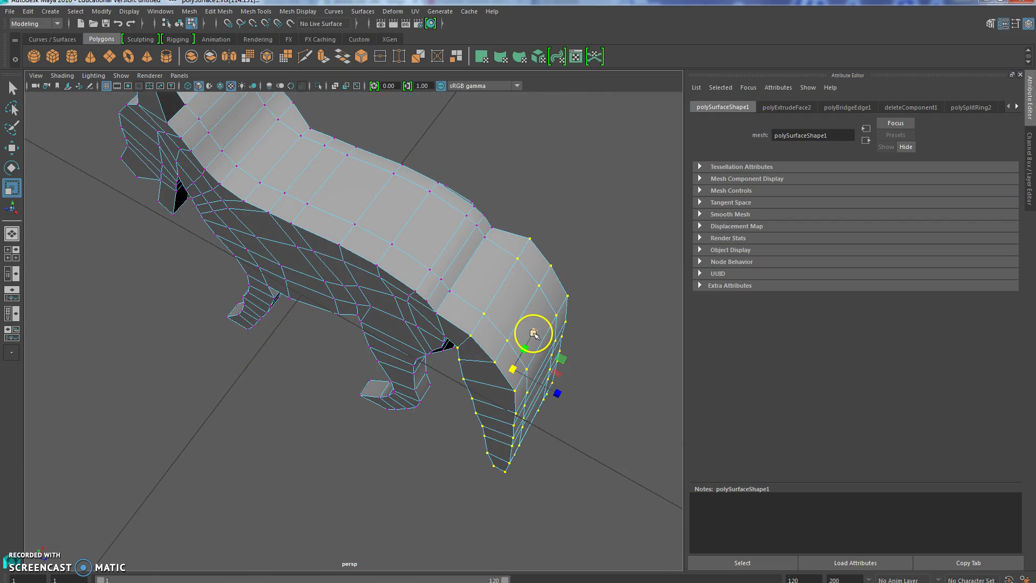
pyautogui.moveTo(533, 333); pyautogui.dragTo(458, 288, button='middle')
pyautogui.keyDown('shift'); pyautogui.click(451, 290); pyautogui.keyUp('shift')
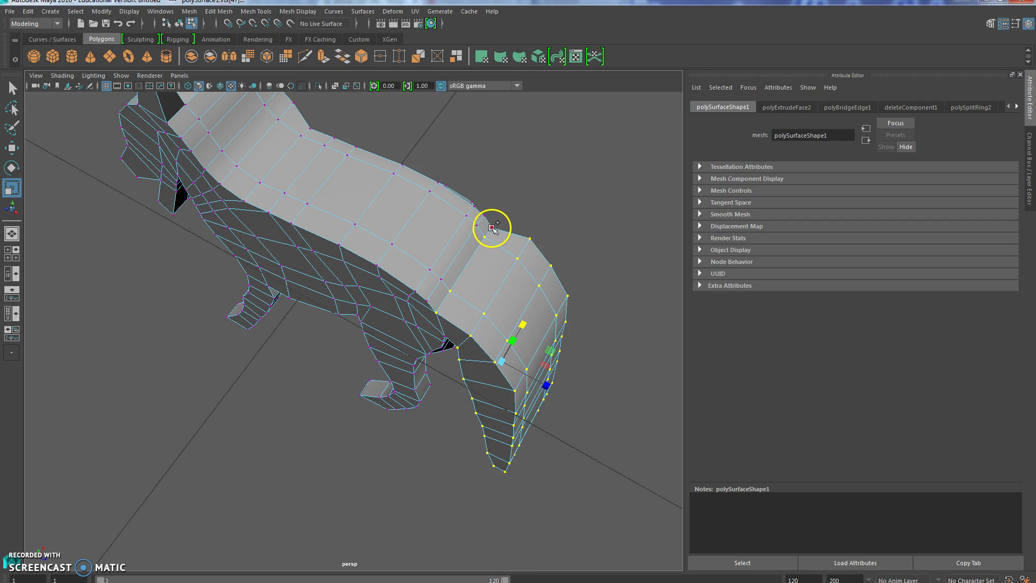
pyautogui.keyDown('alt'); pyautogui.moveTo(412, 369); pyautogui.dragTo(443, 262); pyautogui.keyUp('alt')
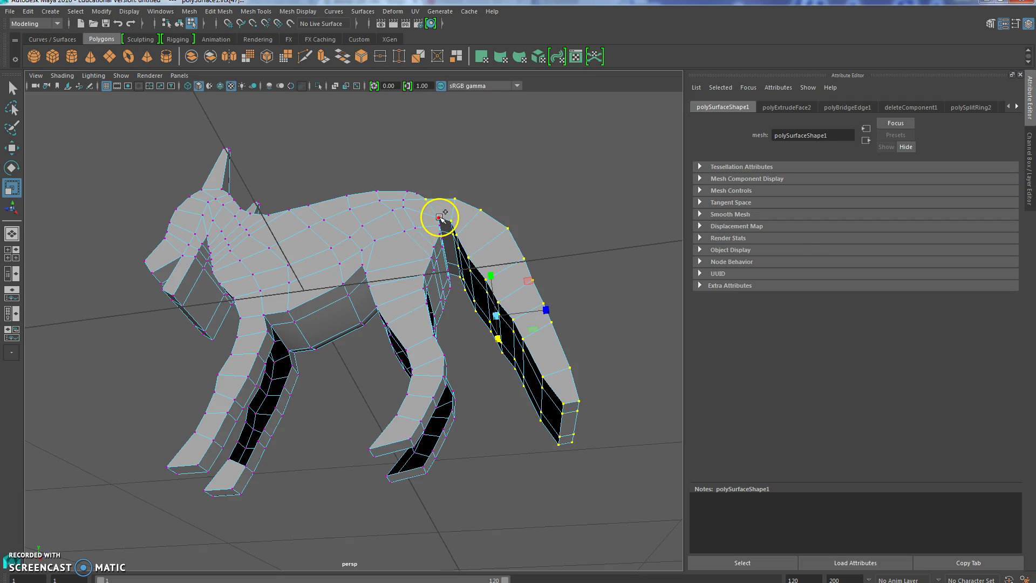
pyautogui.keyDown('alt'); pyautogui.moveTo(135, 507); pyautogui.dragTo(214, 444); pyautogui.keyUp('alt')
pyautogui.keyDown('alt'); pyautogui.moveTo(222, 397); pyautogui.dragTo(458, 446); pyautogui.keyUp('alt')
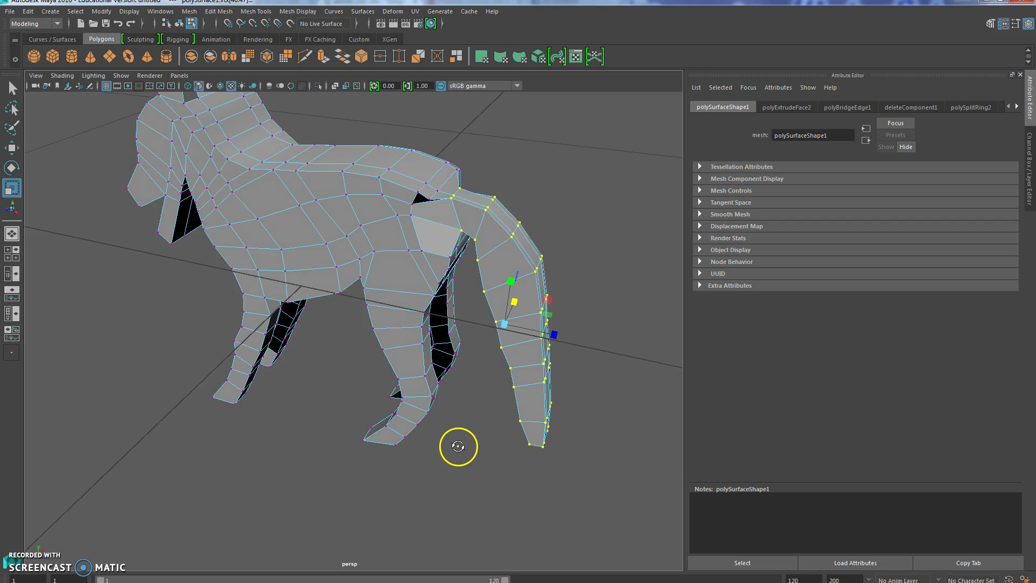
# - Select the matching rump corner vertices on both sides of the tail base and scale them inward toward the tail
pyautogui.click(429, 199)
pyautogui.keyDown('alt'); pyautogui.moveTo(430, 200); pyautogui.dragTo(412, 259); pyautogui.keyUp('alt')
pyautogui.press('w')
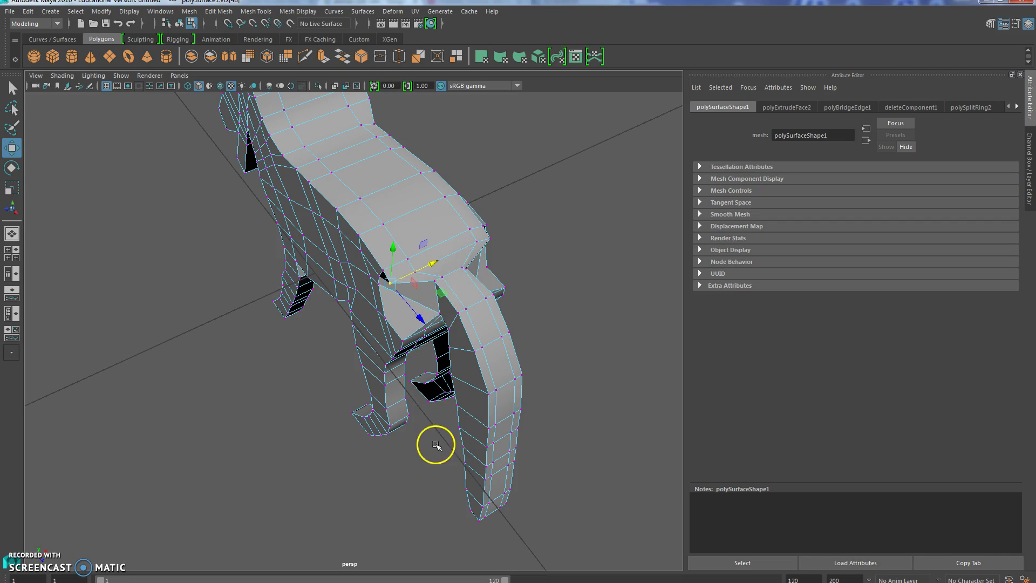
pyautogui.keyDown('alt'); pyautogui.moveTo(435, 442); pyautogui.dragTo(405, 426); pyautogui.keyUp('alt')
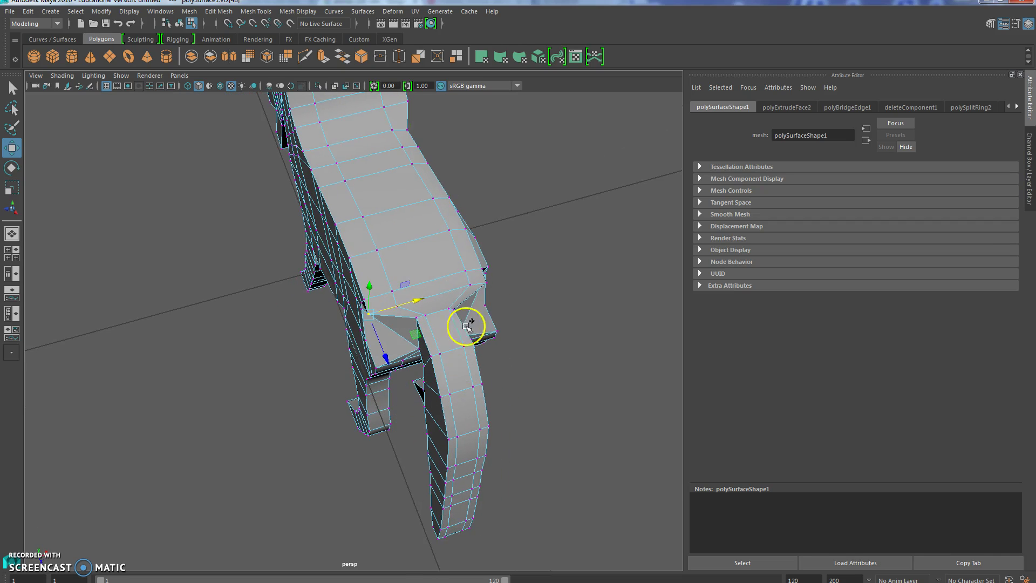
pyautogui.keyDown('shift'); pyautogui.click(487, 281); pyautogui.keyUp('shift')
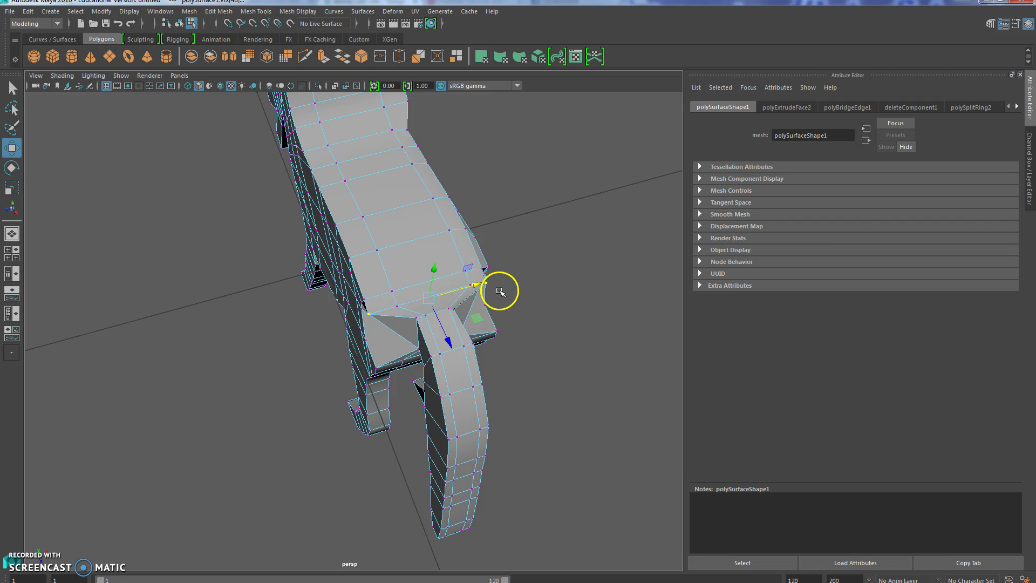
pyautogui.press('r')
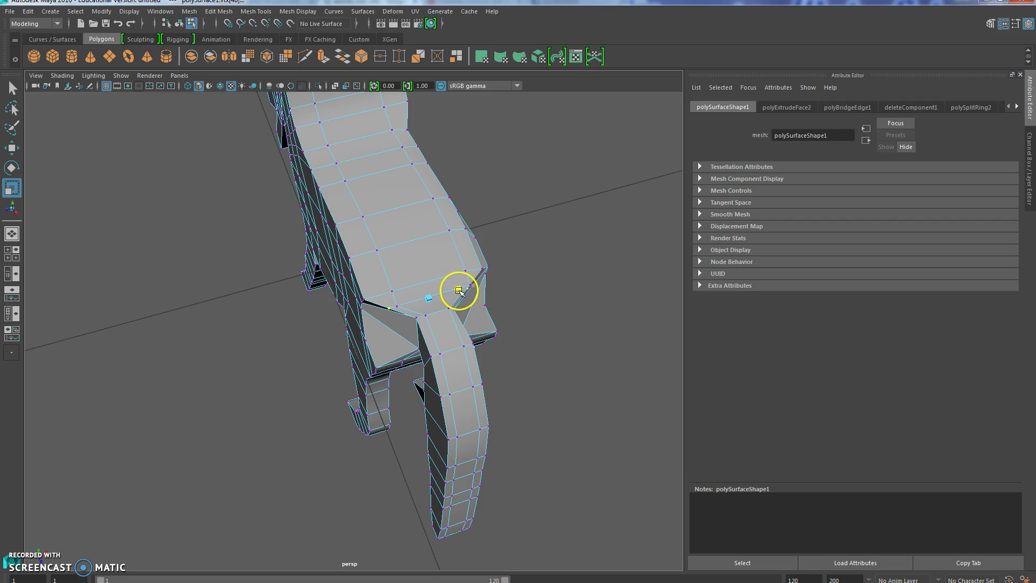
# - Select the pair of rear vertices at the tops of the hind legs and scale them slightly closer together
pyautogui.keyDown('alt'); pyautogui.moveTo(371, 406); pyautogui.dragTo(343, 348); pyautogui.keyUp('alt')
pyautogui.click(343, 349)
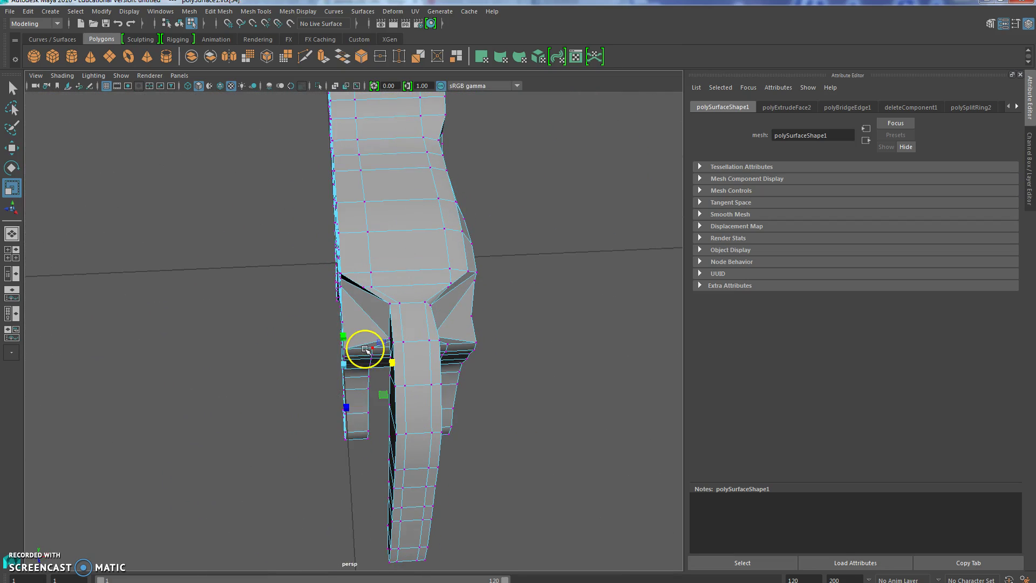
pyautogui.click(475, 342)
pyautogui.keyDown('shift'); pyautogui.click(343, 349); pyautogui.keyUp('shift')
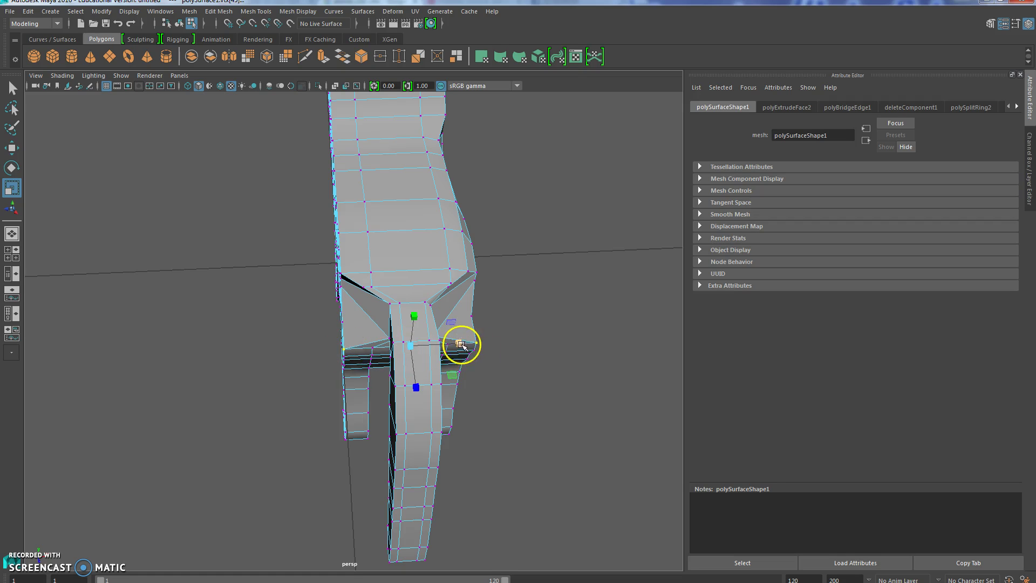
pyautogui.moveTo(462, 344); pyautogui.dragTo(451, 342)
# - Try a Multi-Cut edge across the fox's side from the upper back to the flank, and undo it
pyautogui.keyDown('alt'); pyautogui.moveTo(423, 381); pyautogui.dragTo(457, 371); pyautogui.keyUp('alt')
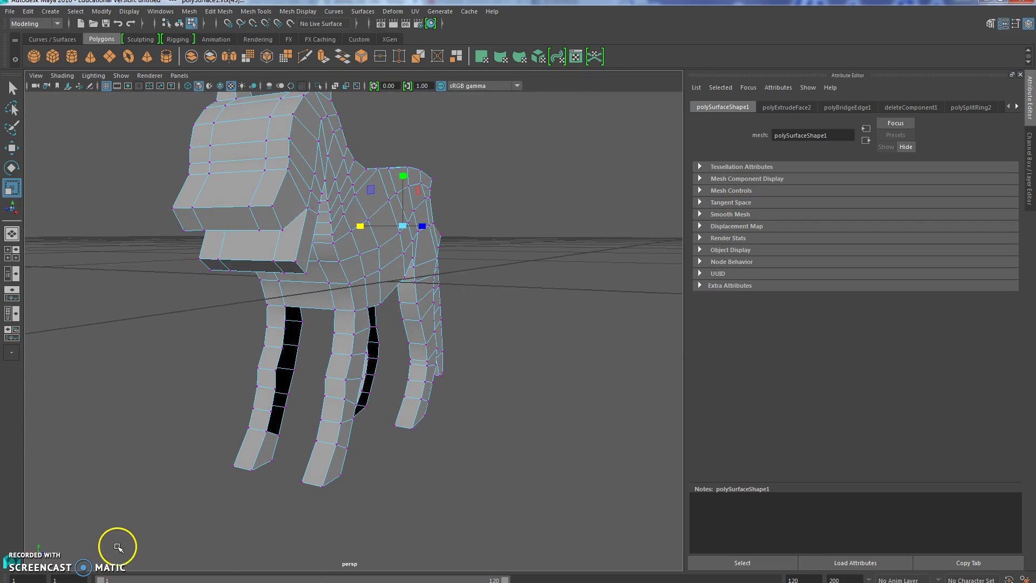
pyautogui.keyDown('alt'); pyautogui.moveTo(175, 418); pyautogui.dragTo(334, 435); pyautogui.keyUp('alt')
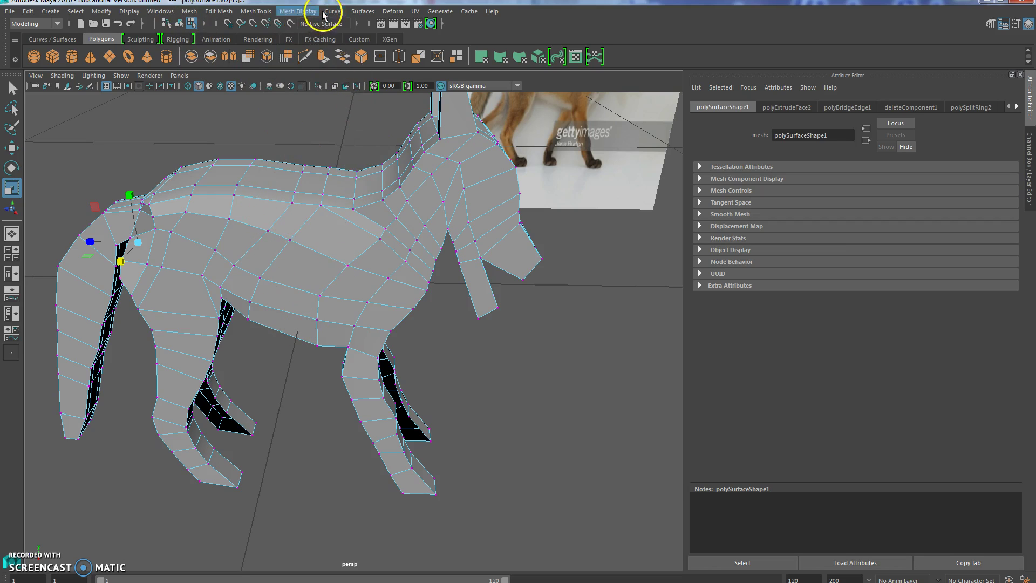
pyautogui.click(256, 11)
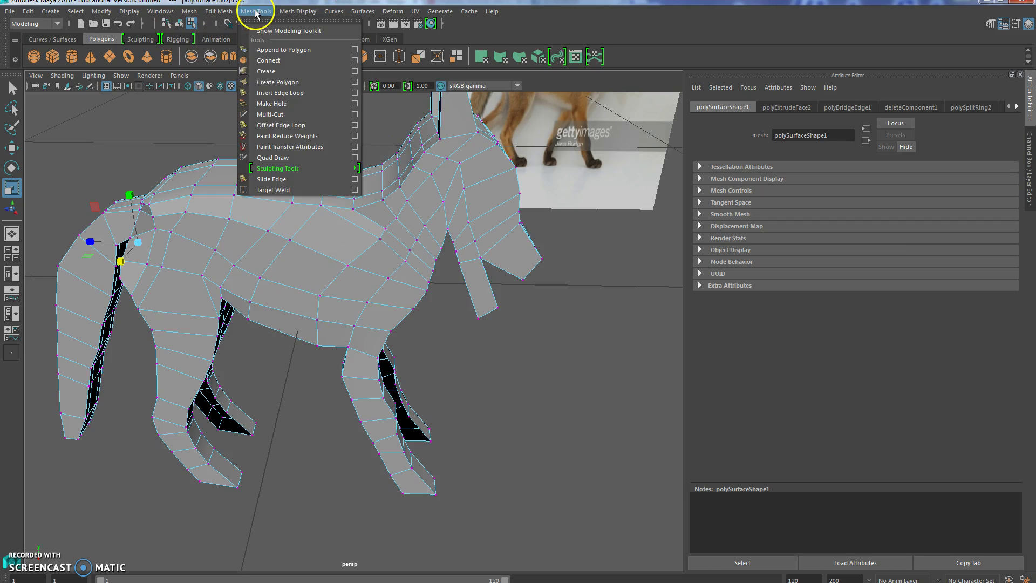
pyautogui.click(271, 115)
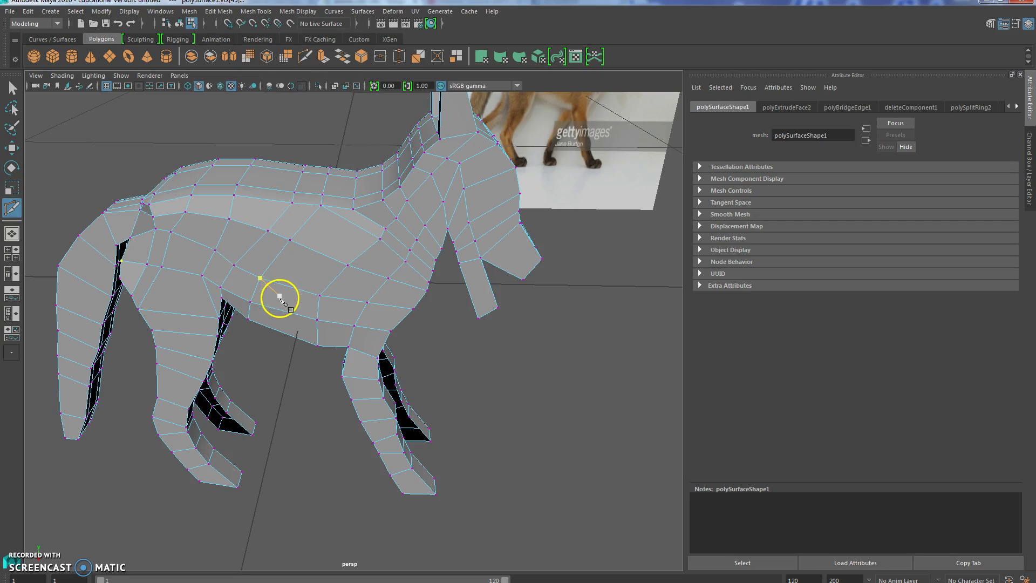
pyautogui.keyDown('alt'); pyautogui.moveTo(337, 280); pyautogui.dragTo(346, 233); pyautogui.keyUp('alt')
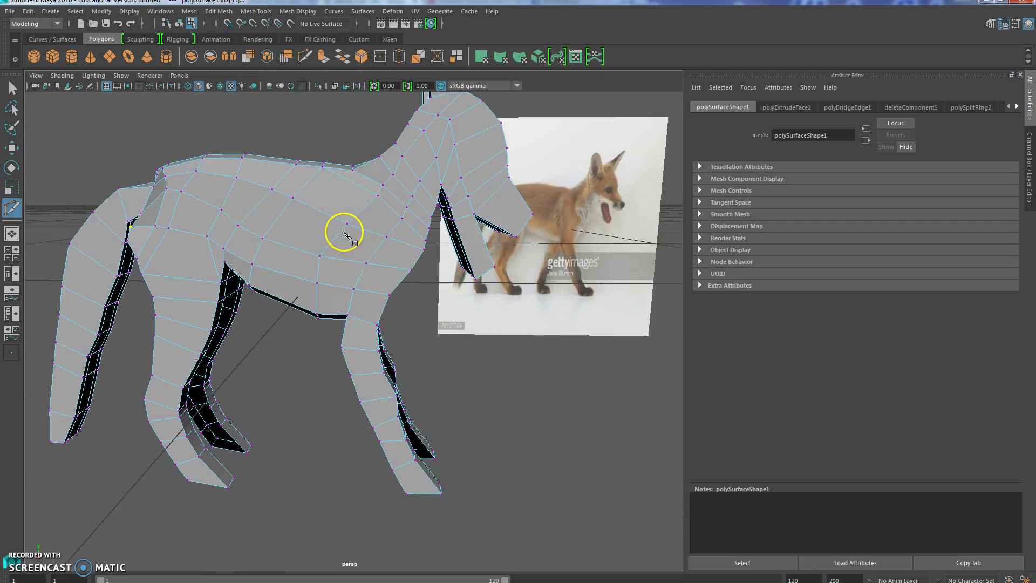
pyautogui.click(322, 167)
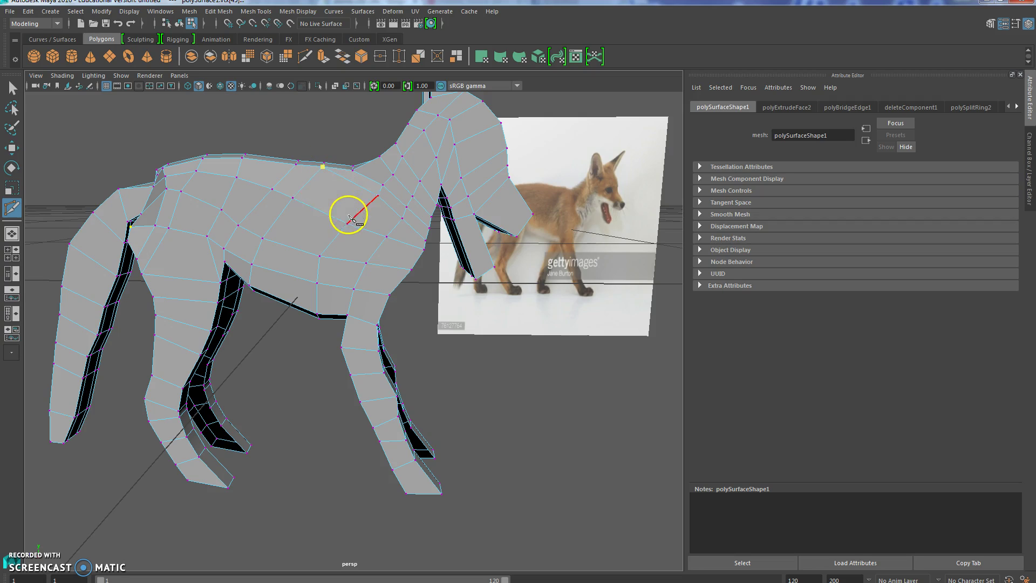
pyautogui.click(347, 223)
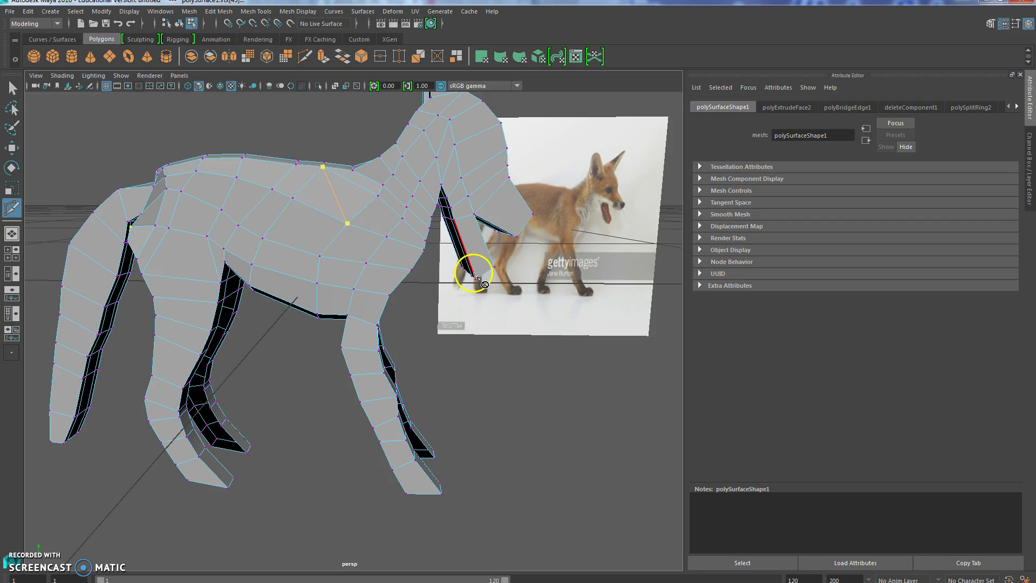
pyautogui.click(513, 297)
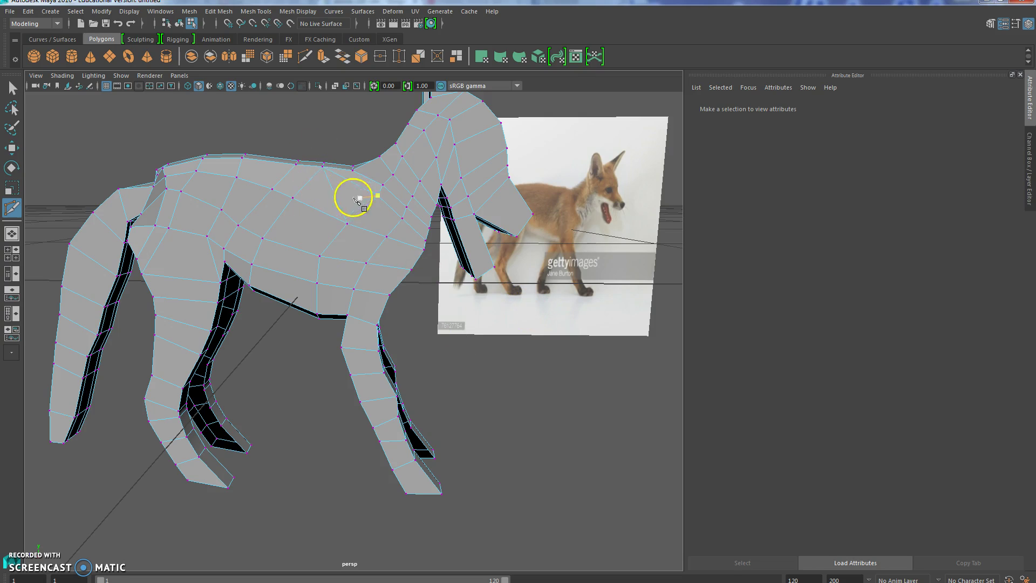
pyautogui.click(346, 210)
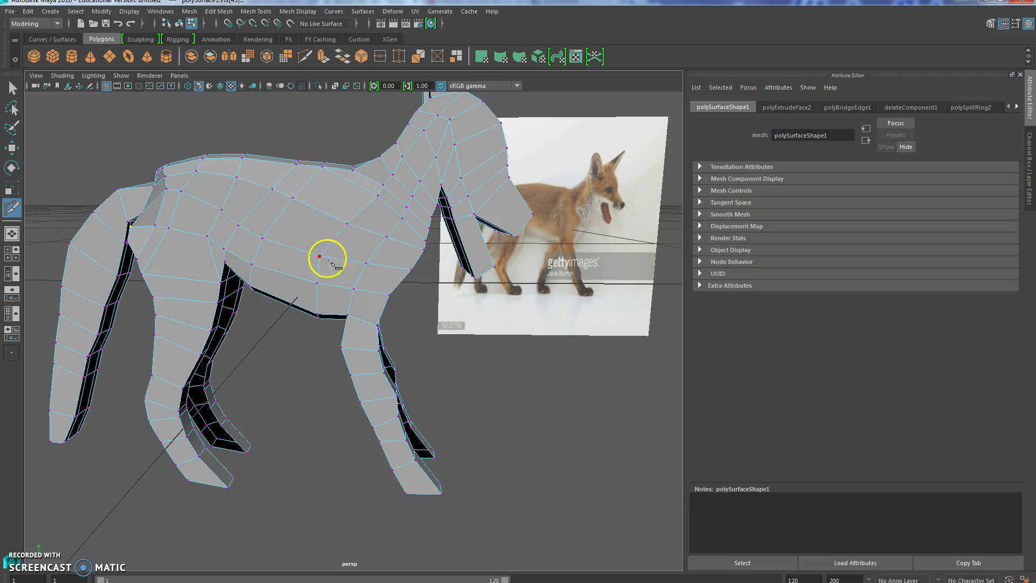
pyautogui.click(367, 262)
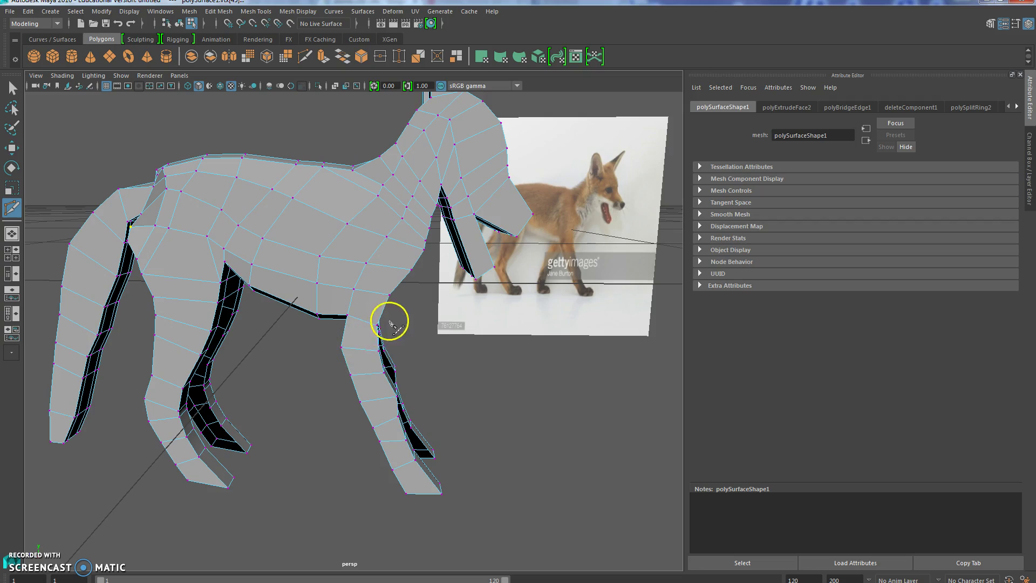
pyautogui.keyDown('alt'); pyautogui.moveTo(351, 377); pyautogui.dragTo(192, 343); pyautogui.keyUp('alt')
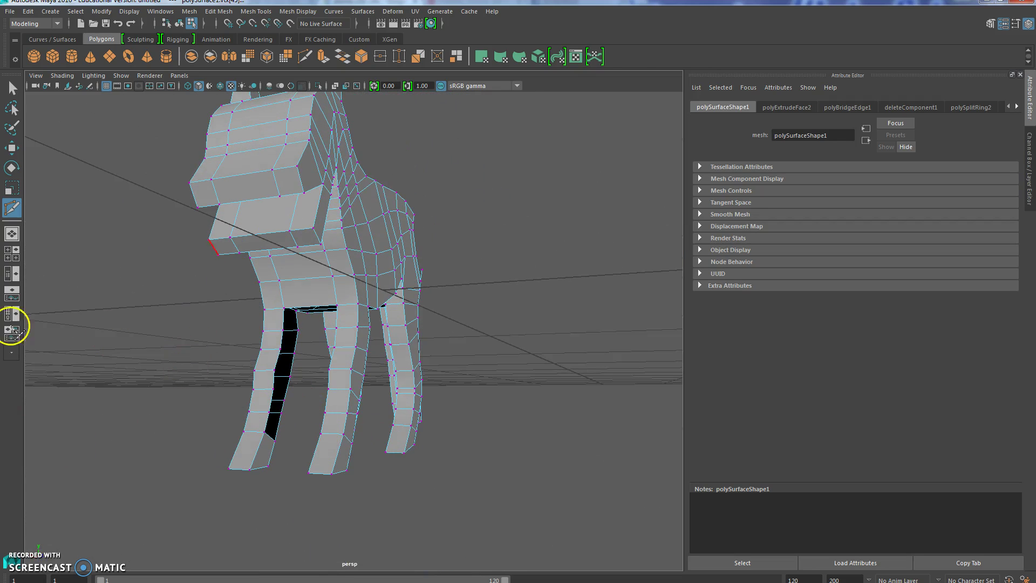
pyautogui.hotkey('ctrl', 'z')
# - Switch to the web browser and show the "Quad Draw on your own" assignment page
pyautogui.keyDown('alt'); pyautogui.moveTo(209, 350); pyautogui.dragTo(177, 463); pyautogui.keyUp('alt')
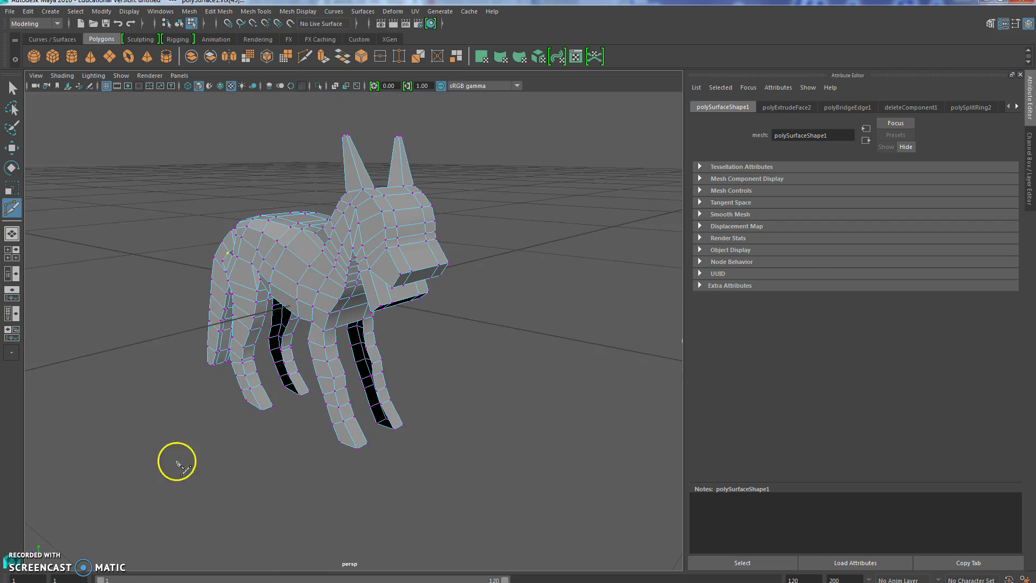
pyautogui.hotkey('alt', 'Tab')
pyautogui.click(267, 3)
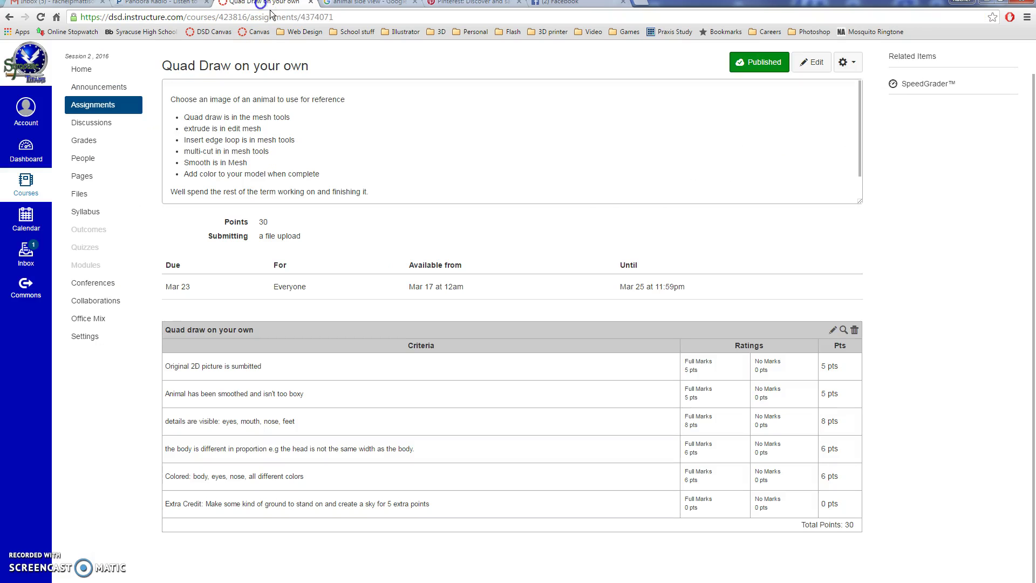